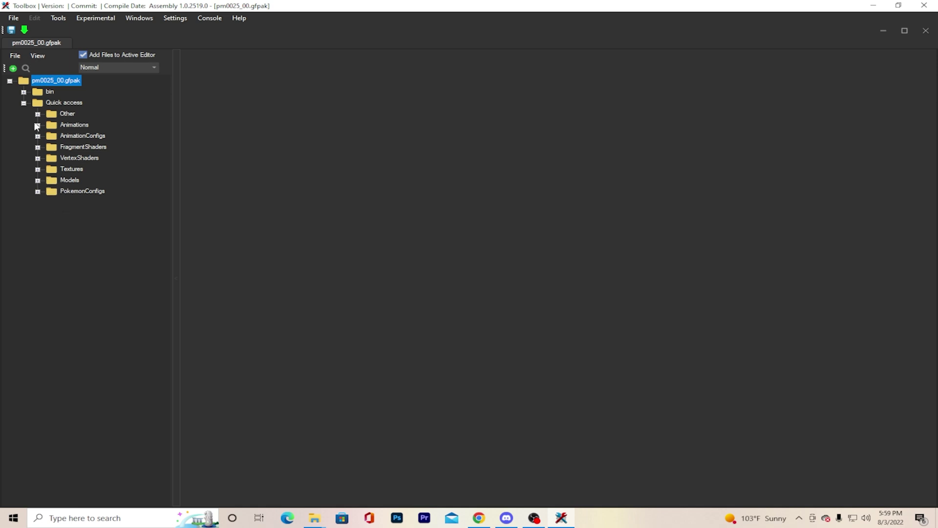
left_click(24, 103)
left_click(10, 81)
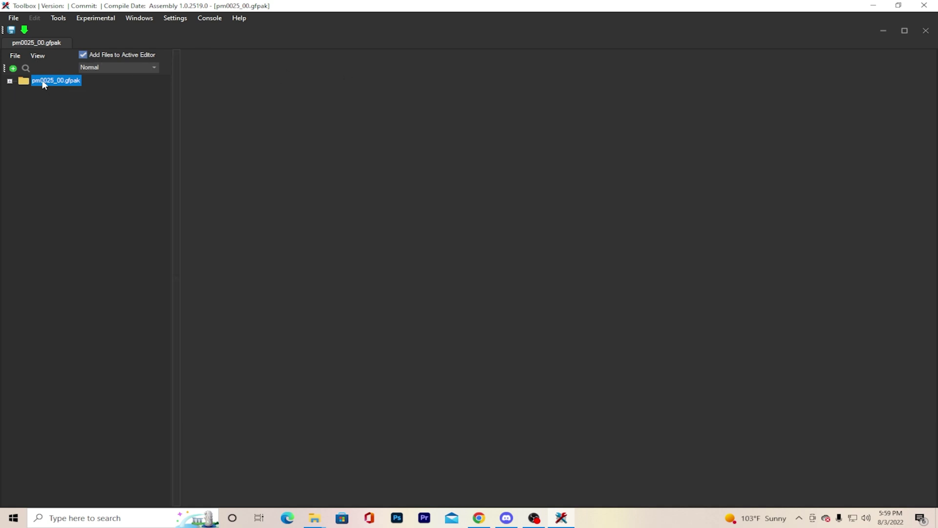
left_click(10, 81)
left_click(24, 103)
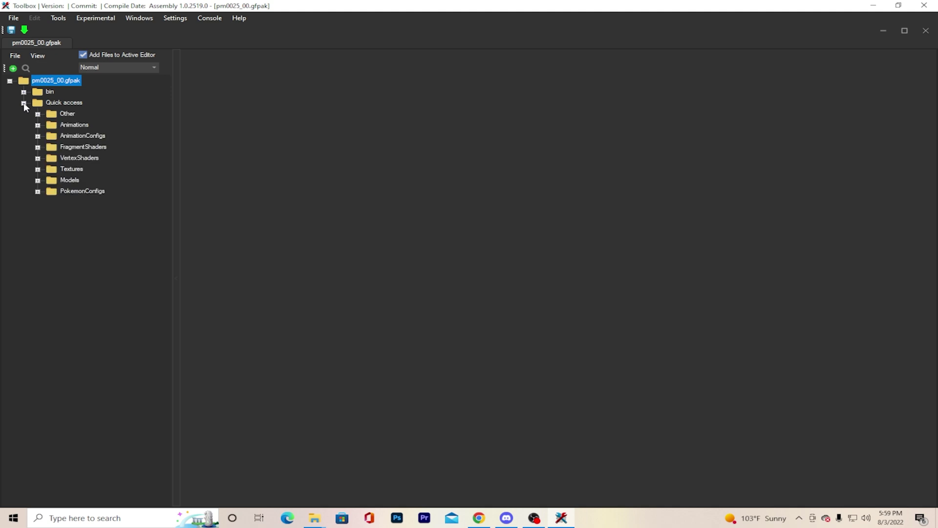
Expand the Textures folder under Quick access and preview several of the BodyA, BodyB and BodyC textures.
left_click(39, 168)
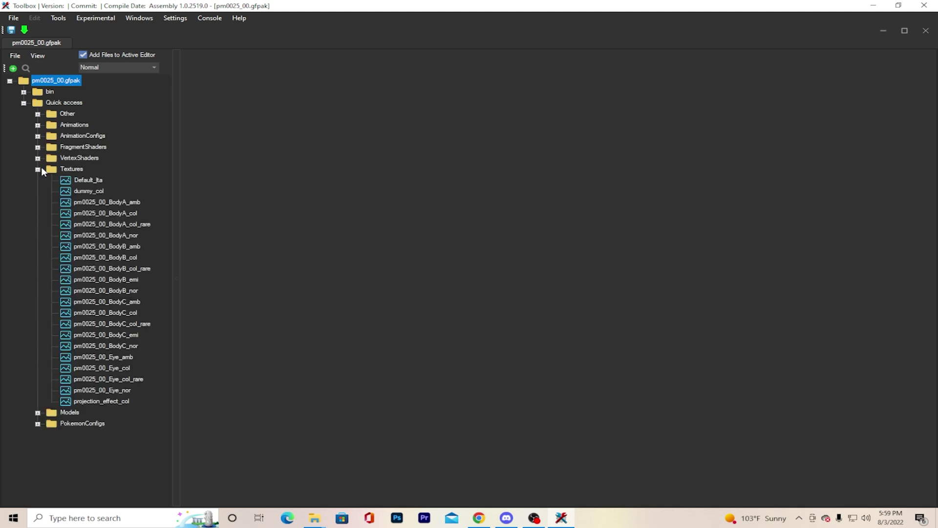
left_click(116, 203)
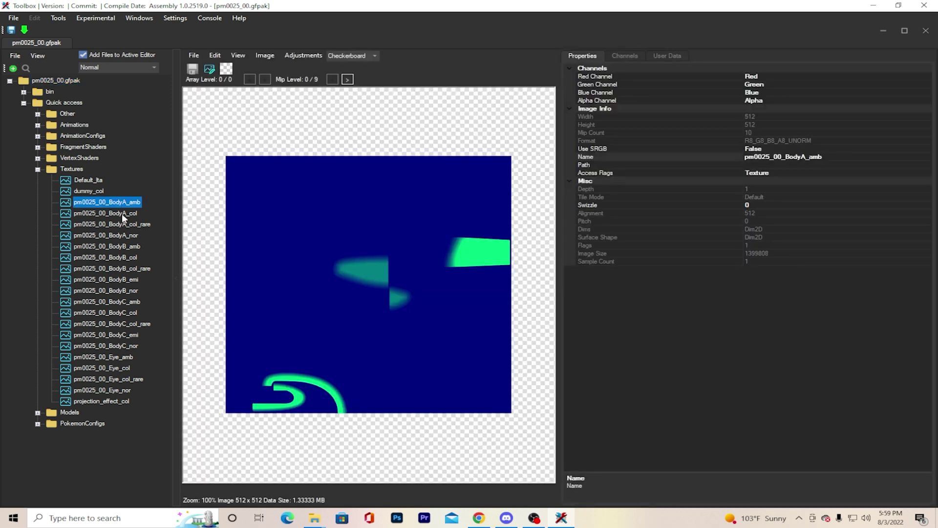
left_click(122, 216)
left_click(128, 225)
left_click(126, 236)
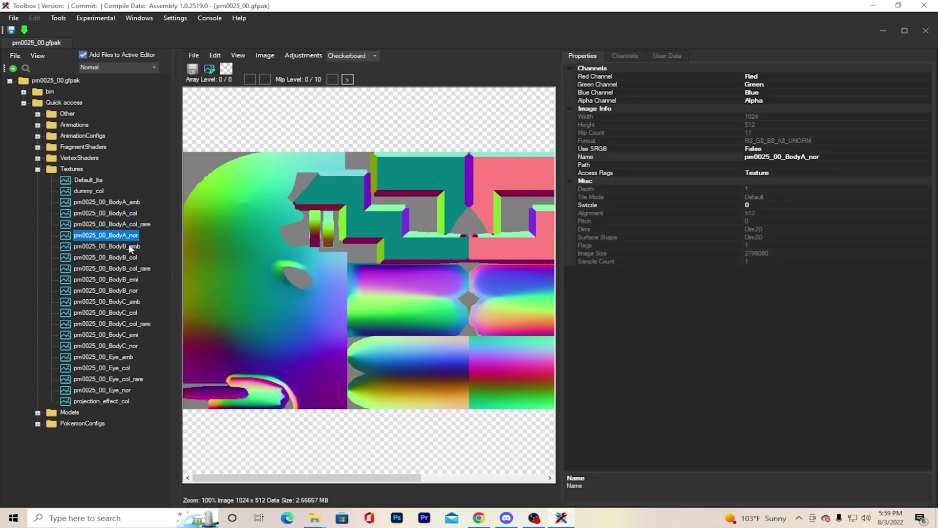
left_click(129, 258)
left_click(126, 291)
left_click(112, 335)
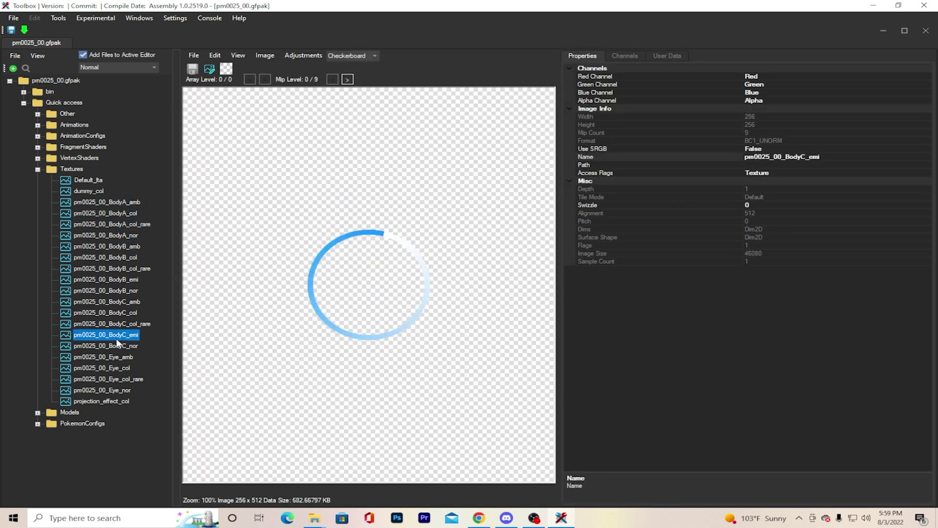
Collapse the Textures folder, open pm0025_00.gfbmdl from the Models folder and inspect the Pikachu model in 3D.
left_click(37, 413)
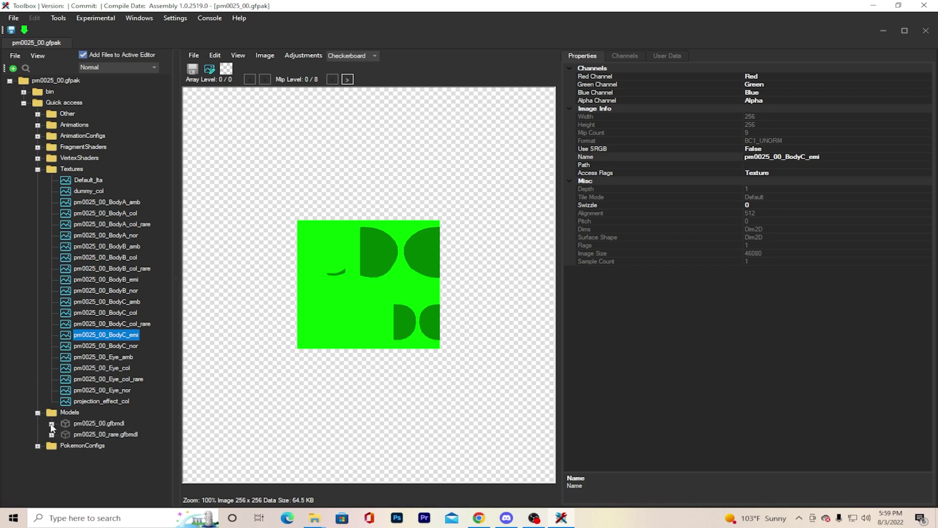
left_click(37, 169)
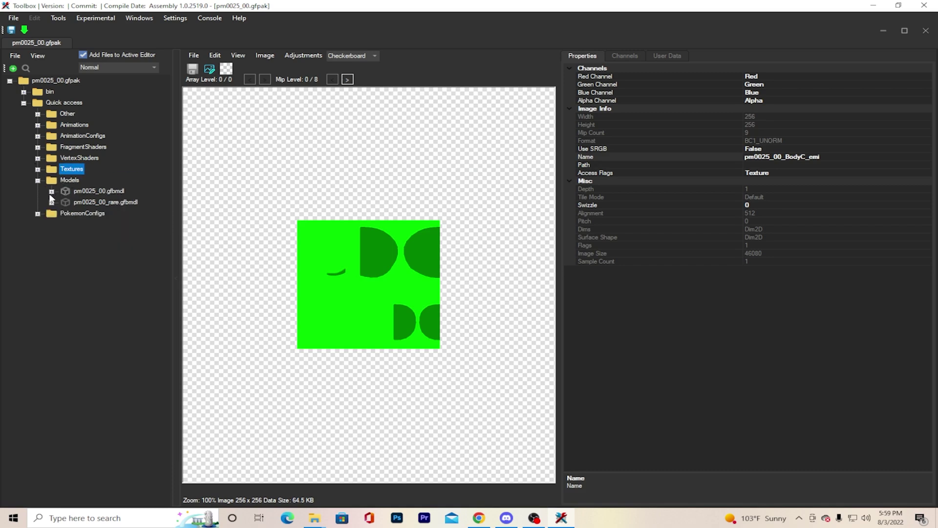
left_click(51, 192)
left_click(98, 191)
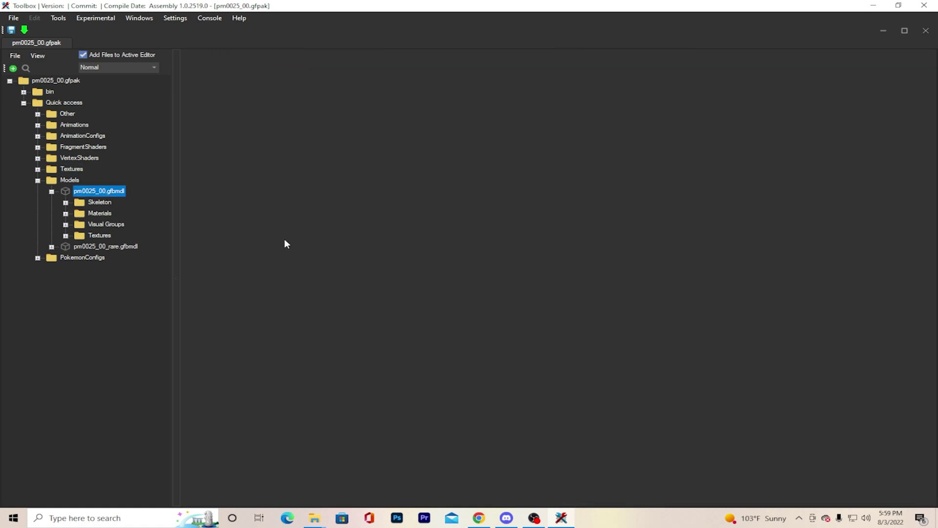
scroll(407, 227, "down", 6)
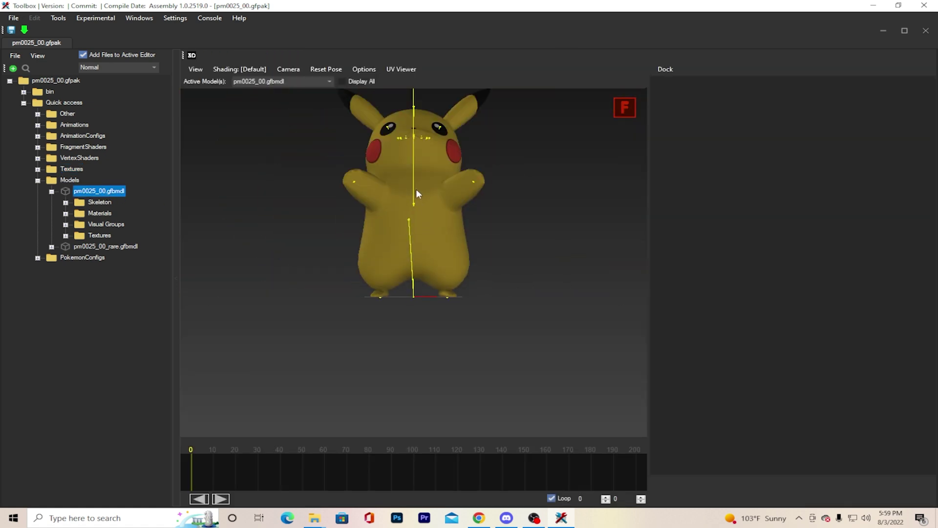
left_click_drag(456, 210, 417, 245)
scroll(424, 293, "up", 3)
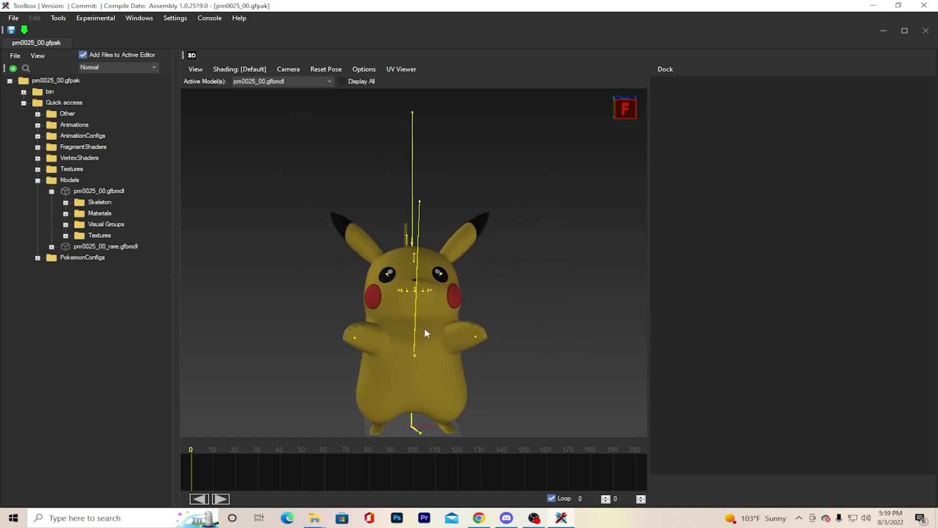
scroll(400, 278, "up", 2)
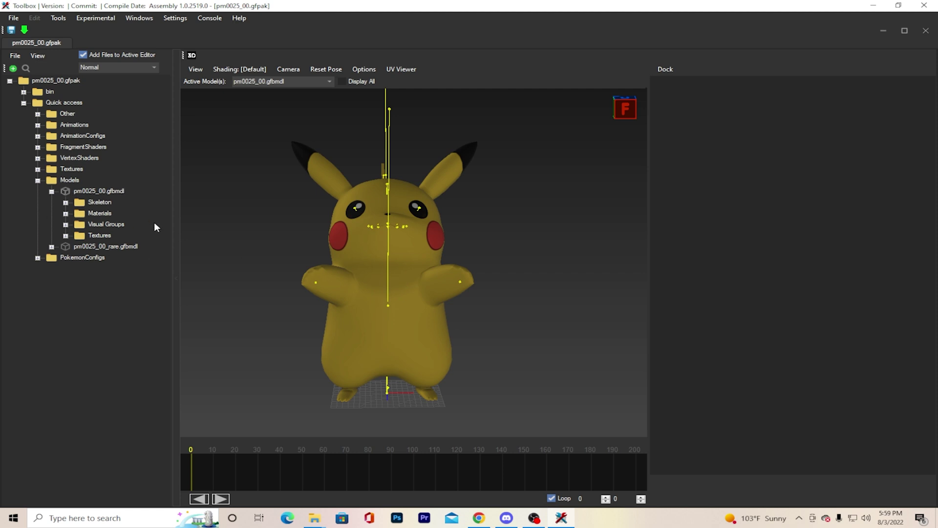
left_click_drag(370, 228, 479, 239)
left_click_drag(381, 286, 420, 277)
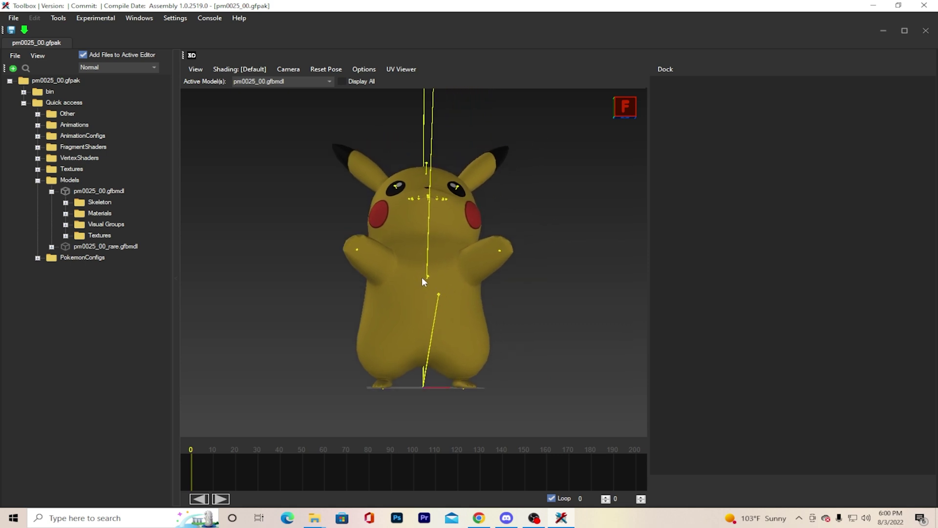
Start exporting all files of the Textures folder into a newly created "New folder" inside the pokemon directory.
right_click(66, 168)
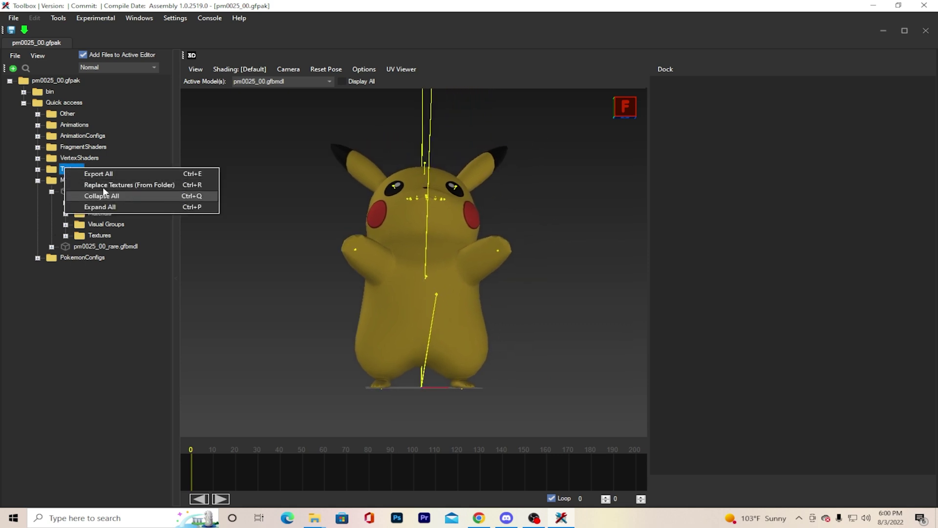
left_click(57, 171)
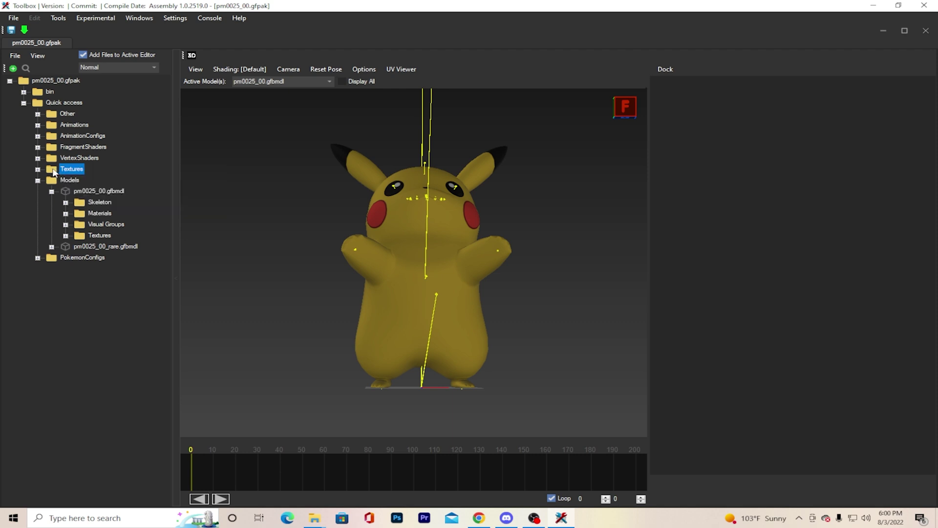
right_click(78, 169)
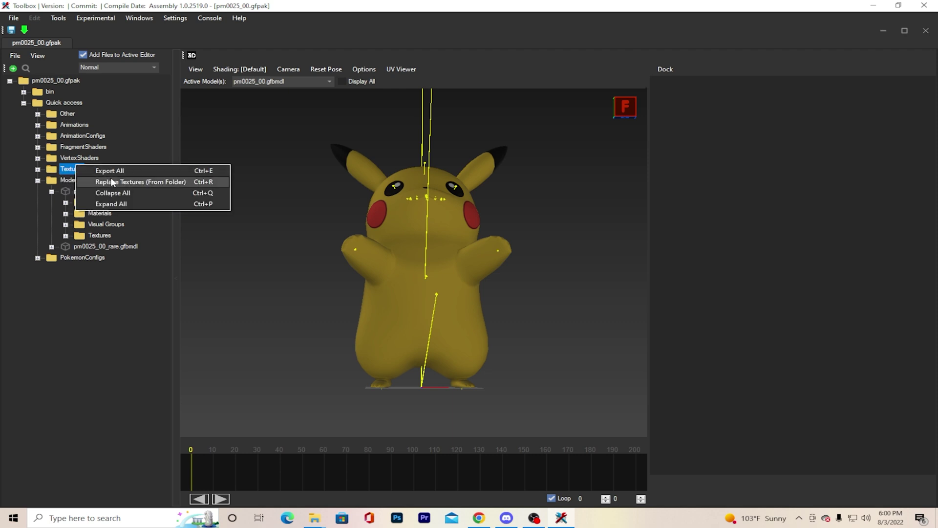
left_click(112, 170)
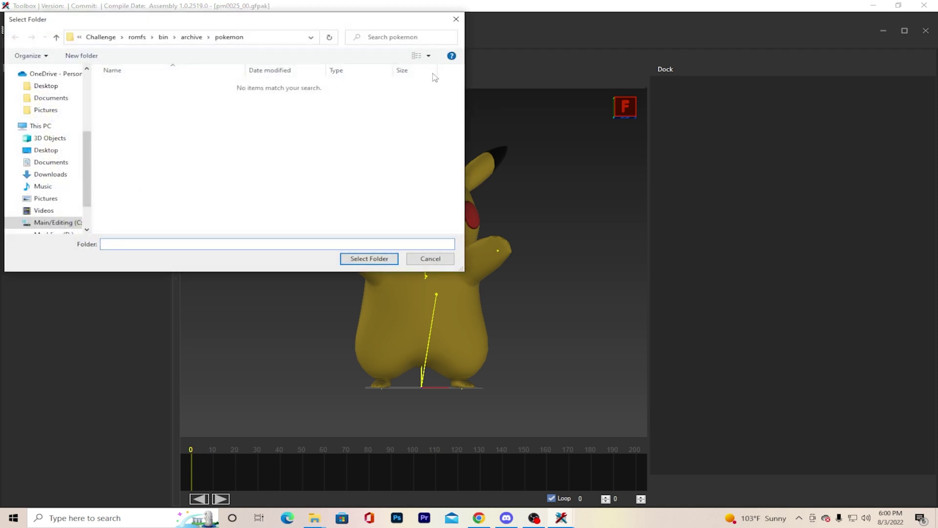
right_click(236, 124)
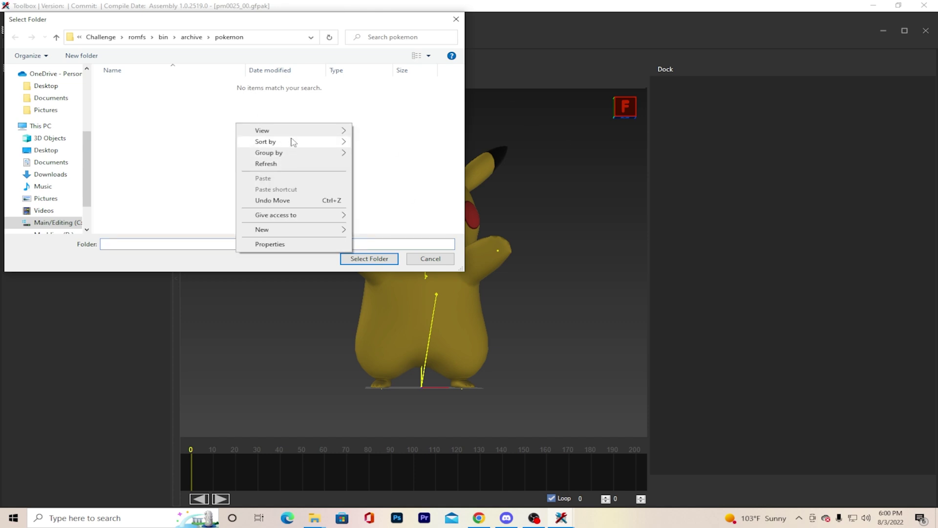
mouse_move(296, 230)
left_click(370, 233)
left_click(332, 166)
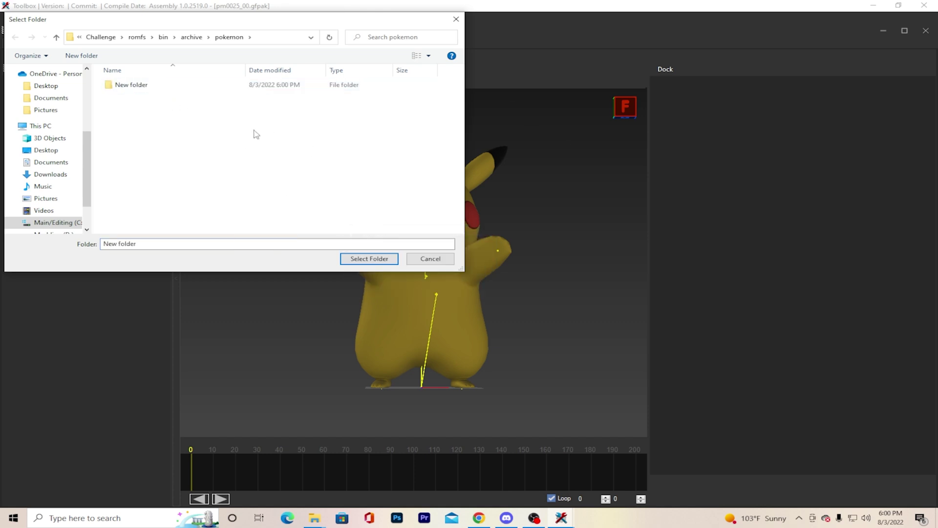
left_click(189, 88)
left_click(357, 264)
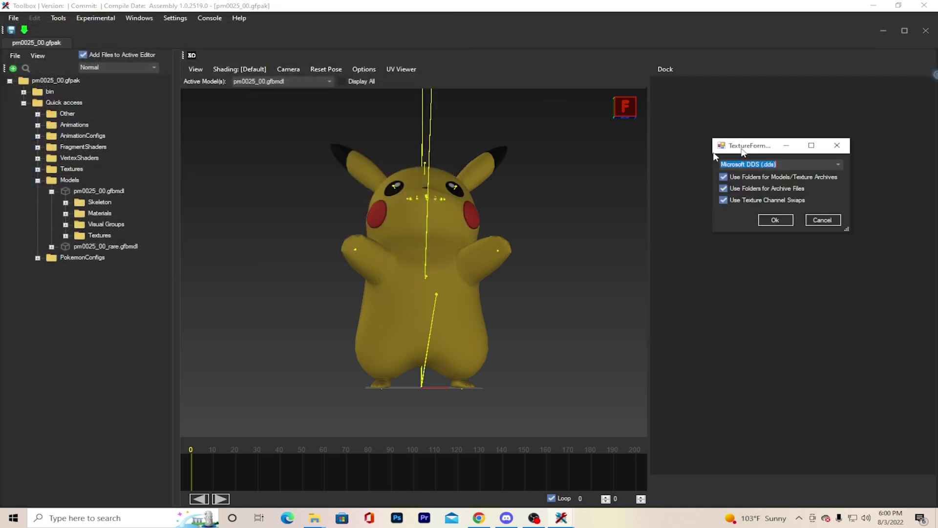
Set the export format to Portable Graphics Network (.png) and run the texture export.
left_click_drag(739, 143, 209, 101)
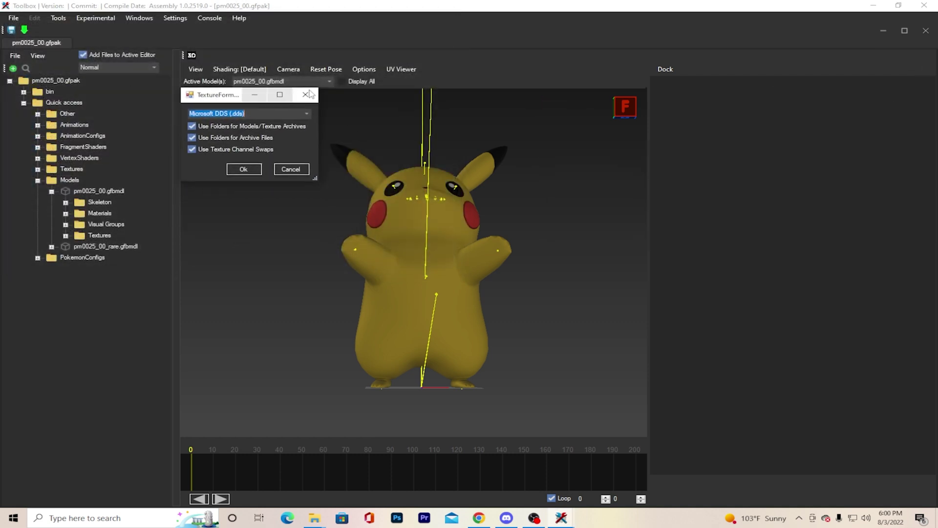
left_click(306, 113)
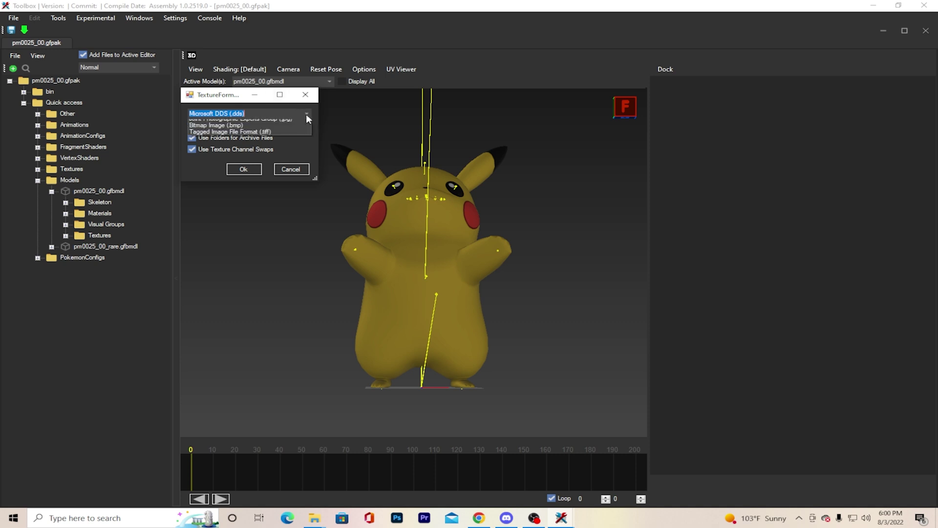
left_click(294, 129)
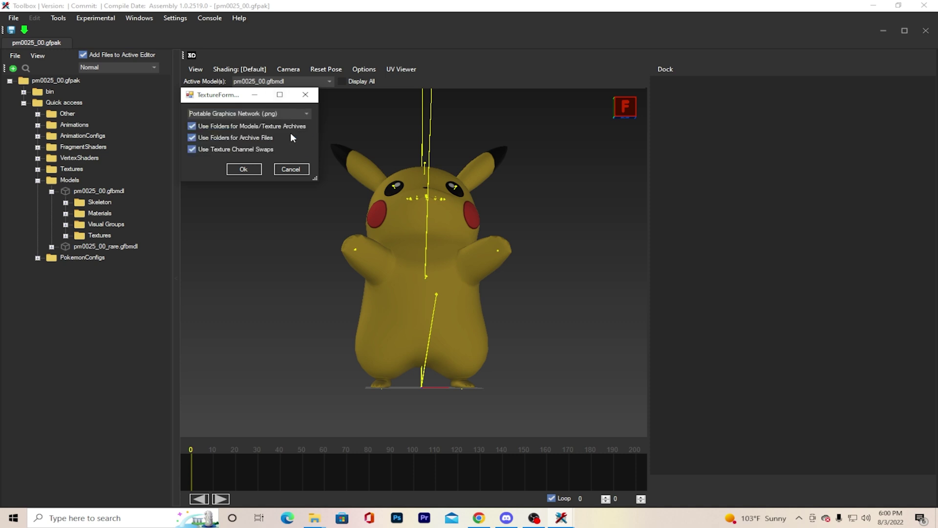
left_click(254, 168)
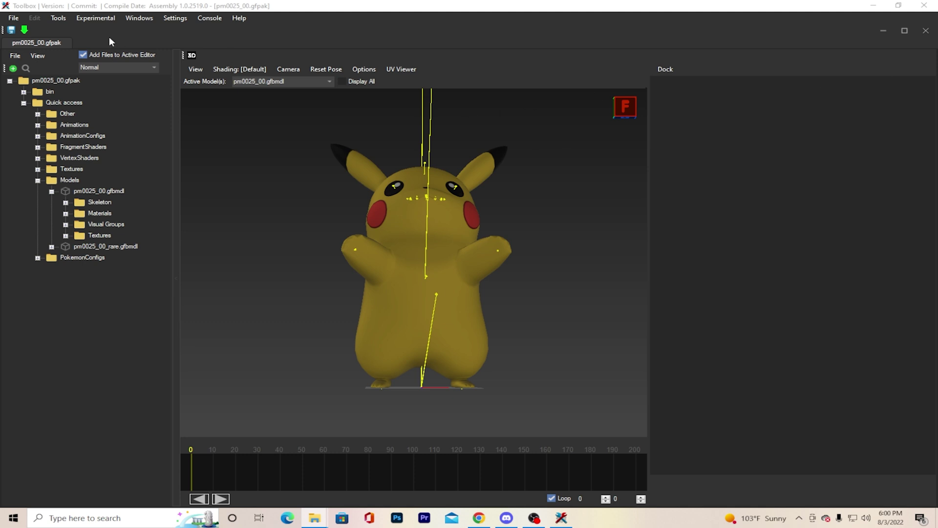
Reopen the folder selection for exporting all textures, check the path up to the romfs folder, and cancel the export.
left_click(71, 180)
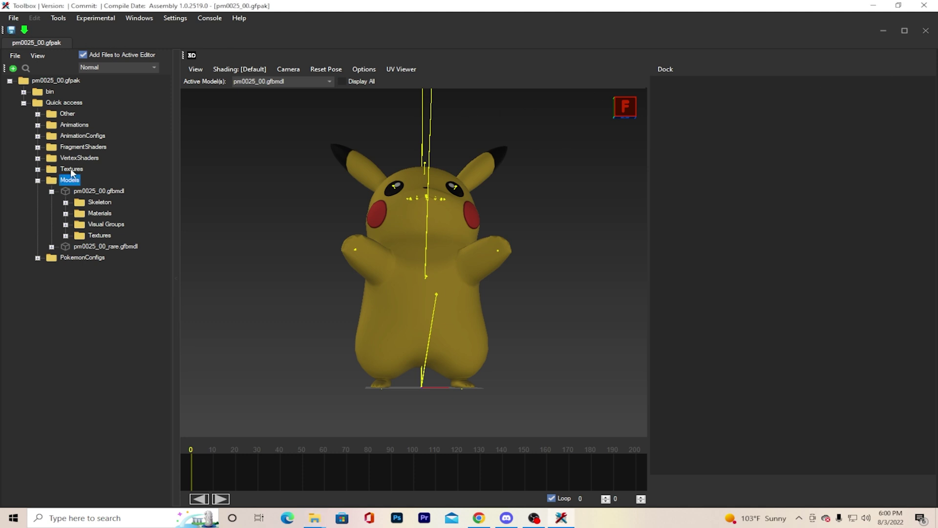
right_click(71, 169)
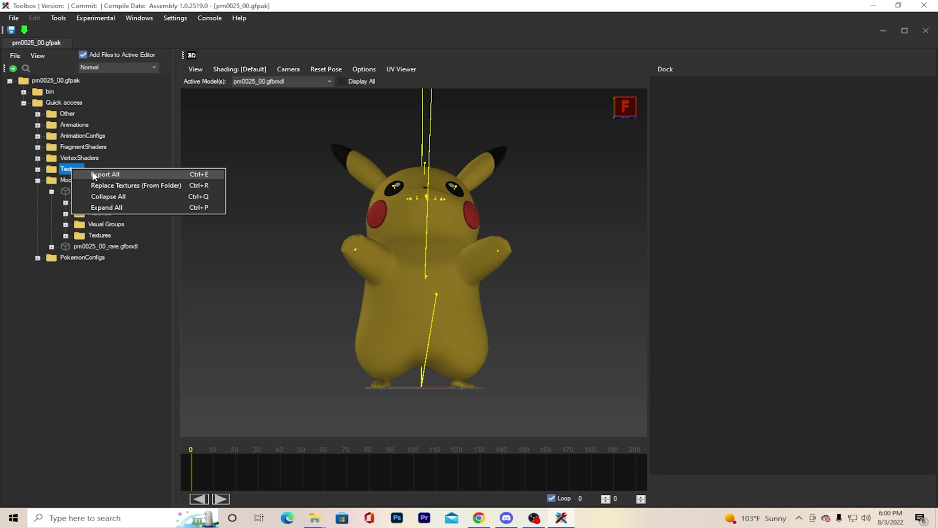
left_click(94, 175)
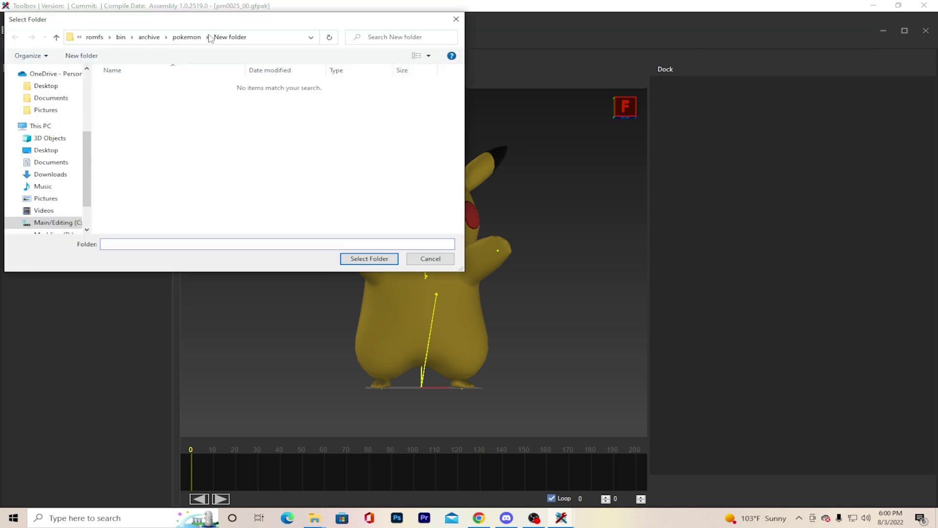
left_click(80, 38)
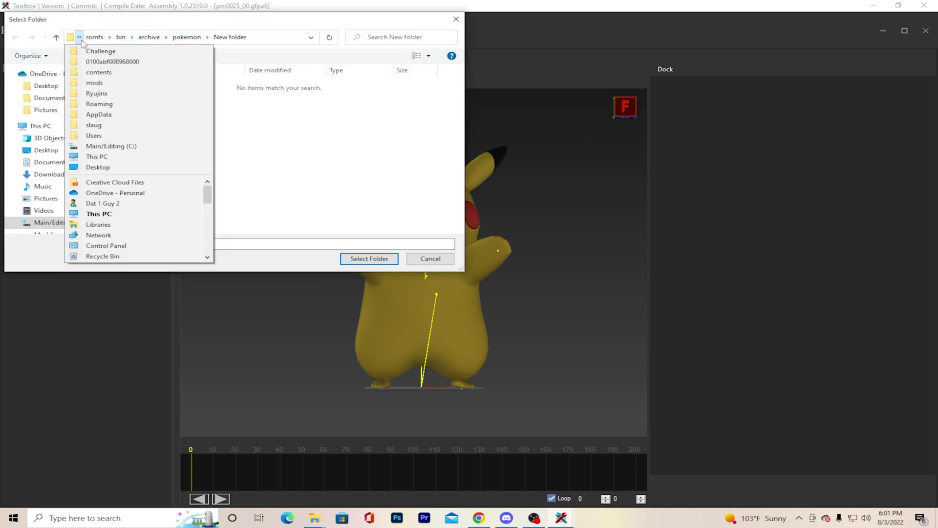
left_click(80, 39)
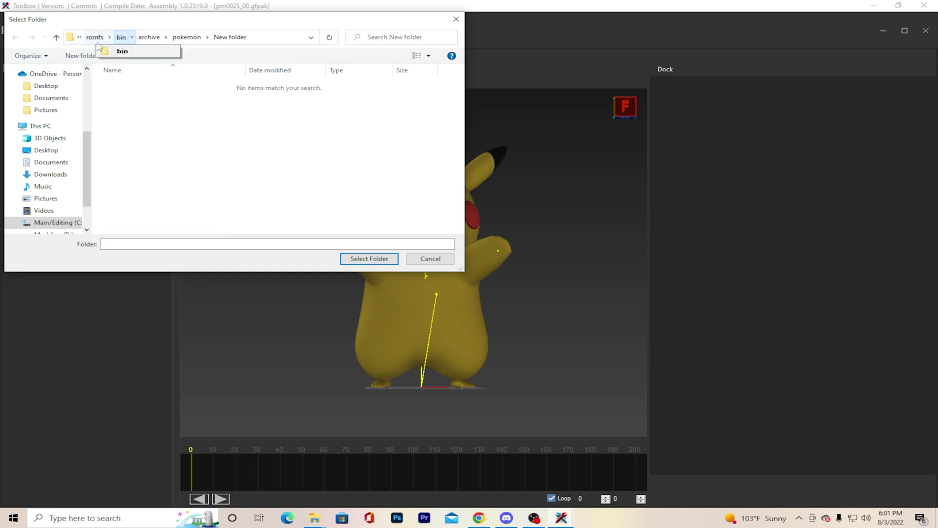
left_click(80, 38)
left_click(80, 38)
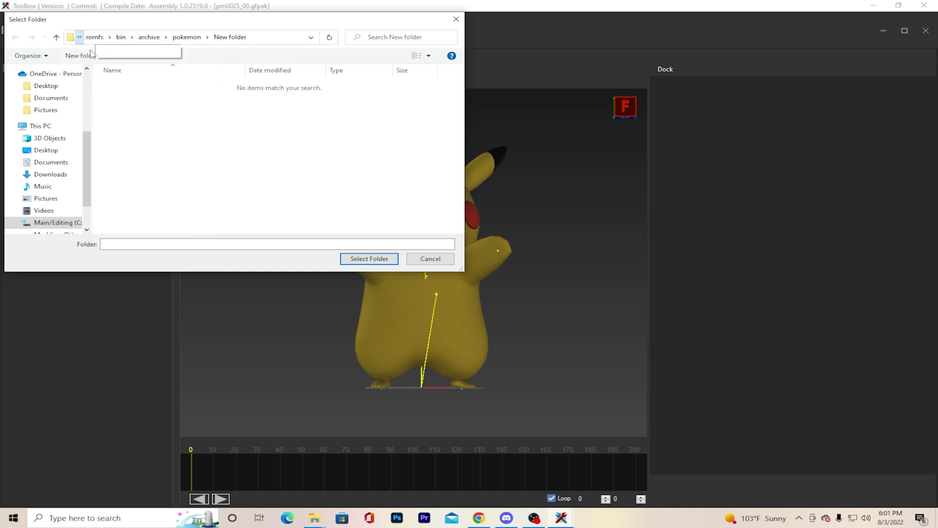
left_click(79, 39)
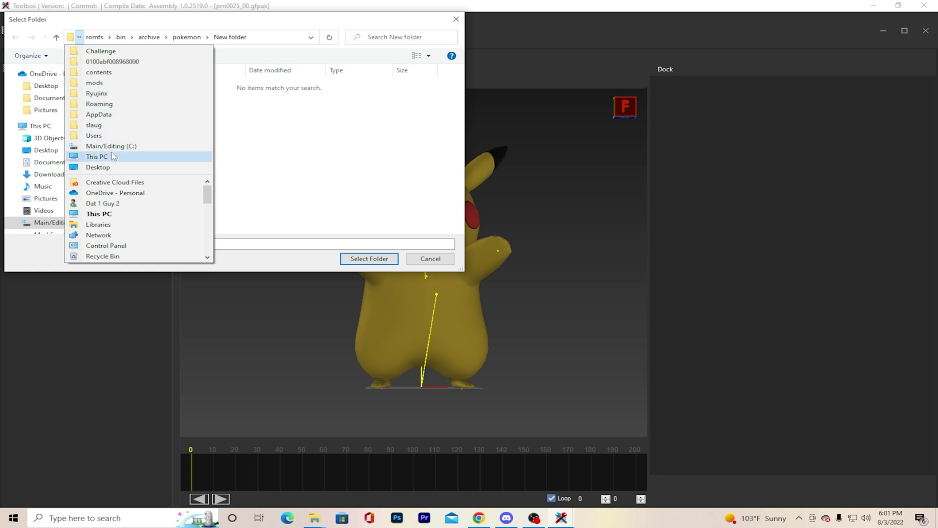
left_click(282, 155)
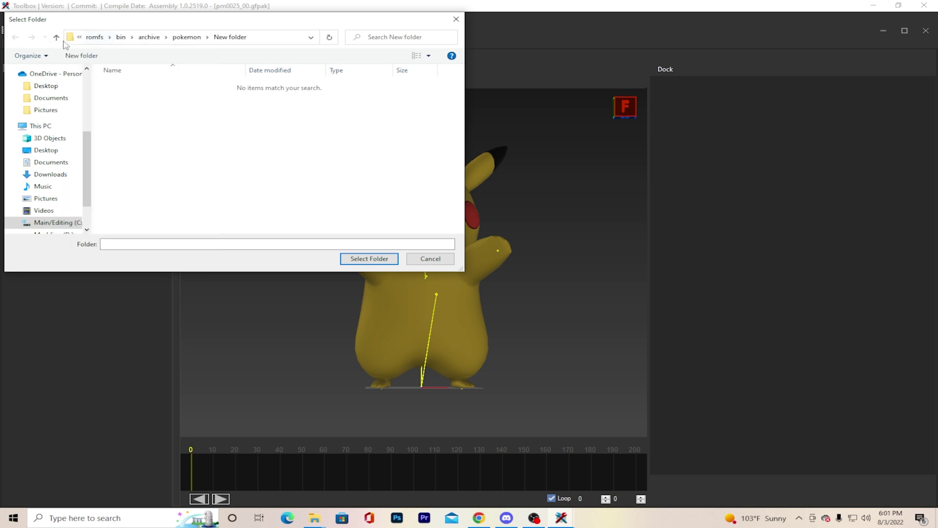
left_click(94, 37)
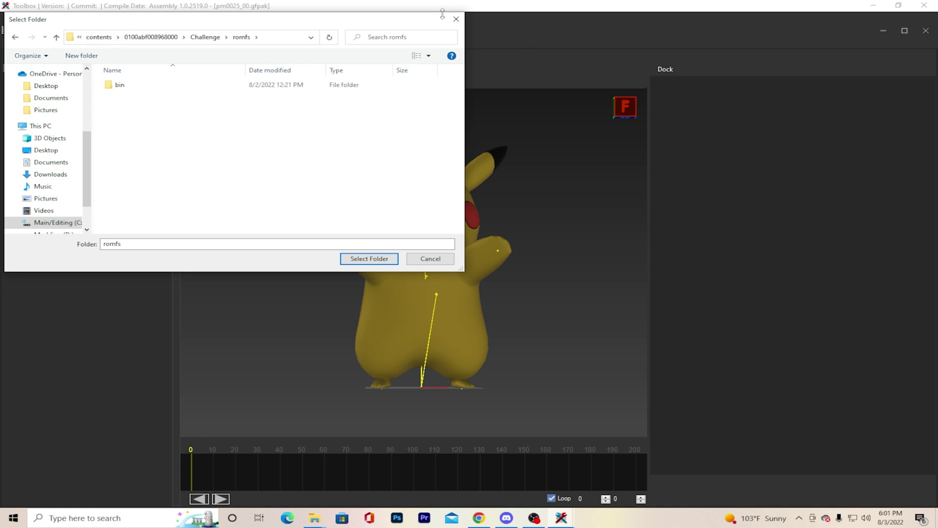
left_click(456, 19)
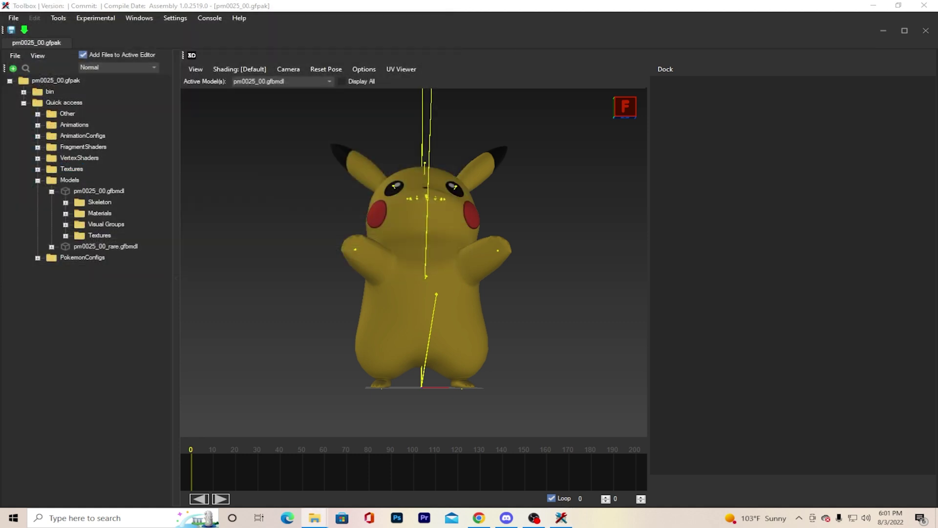
Switch to File Explorer and open "New folder" inside the pokemon directory.
left_click_drag(937, 95, 394, 84)
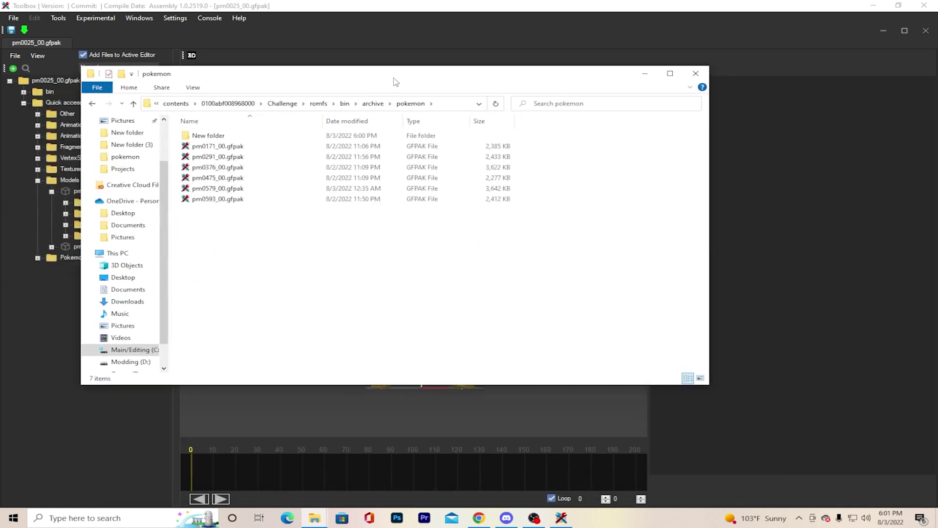
left_click(227, 140)
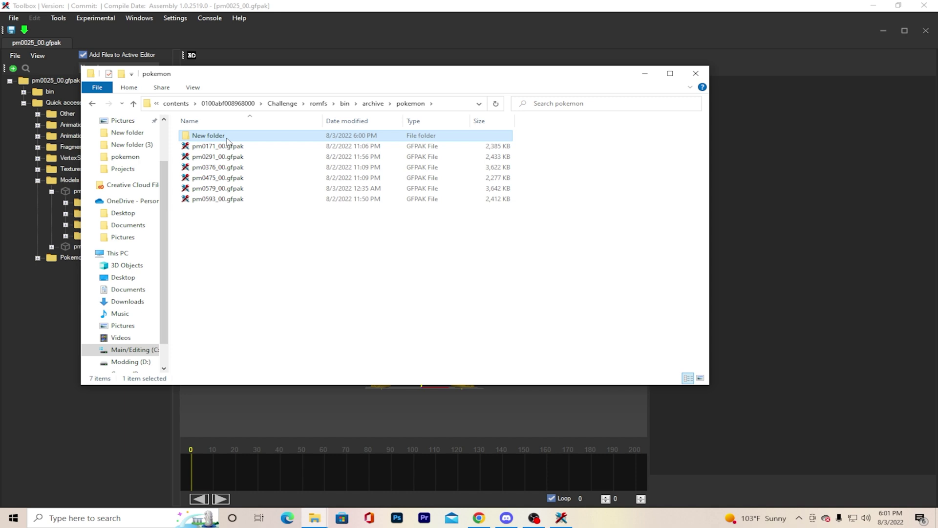
double_click(225, 140)
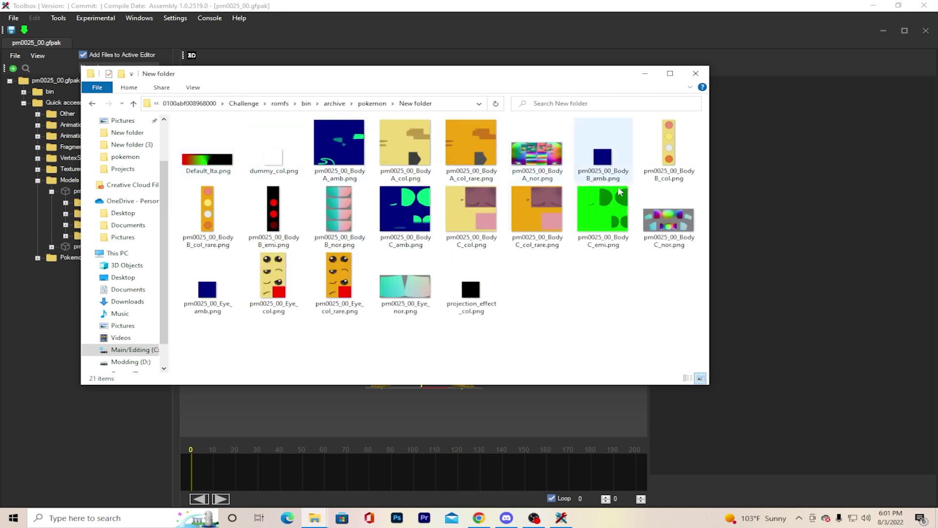
Delete Default_lta.png, dummy_col.png, pm0025_00_BodyA_amb.png, pm0025_00_BodyA_nor.png and pm0025_00_BodyB_amb.png from the export folder.
left_click(212, 167)
left_click(327, 158, "shift")
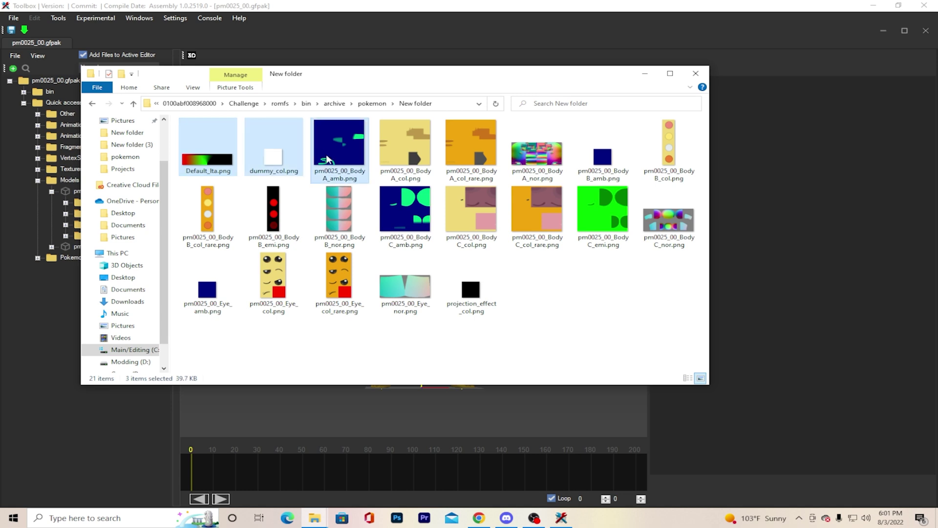
key("Delete")
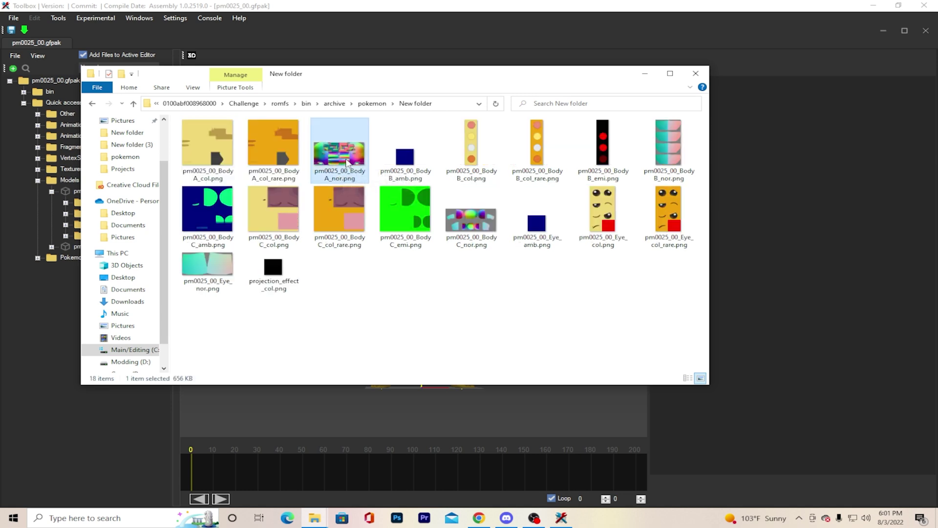
left_click(410, 166, "shift")
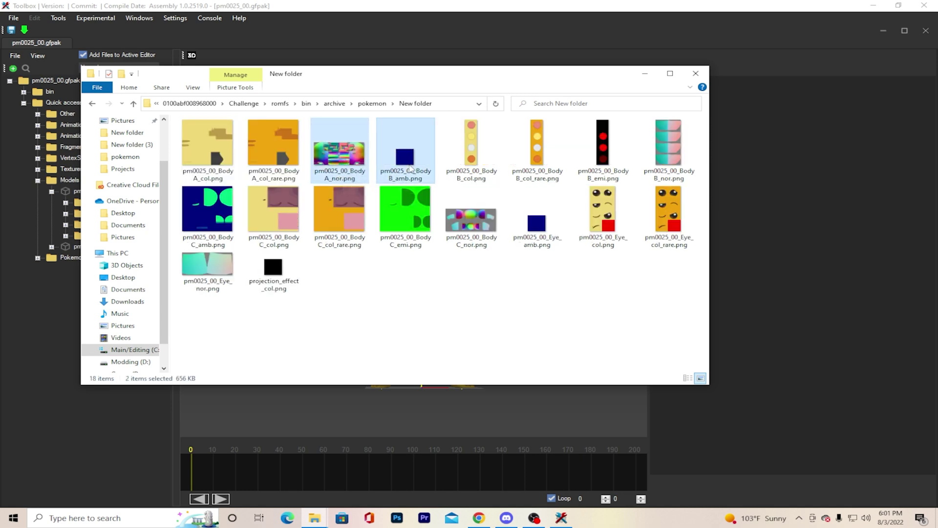
key("Delete")
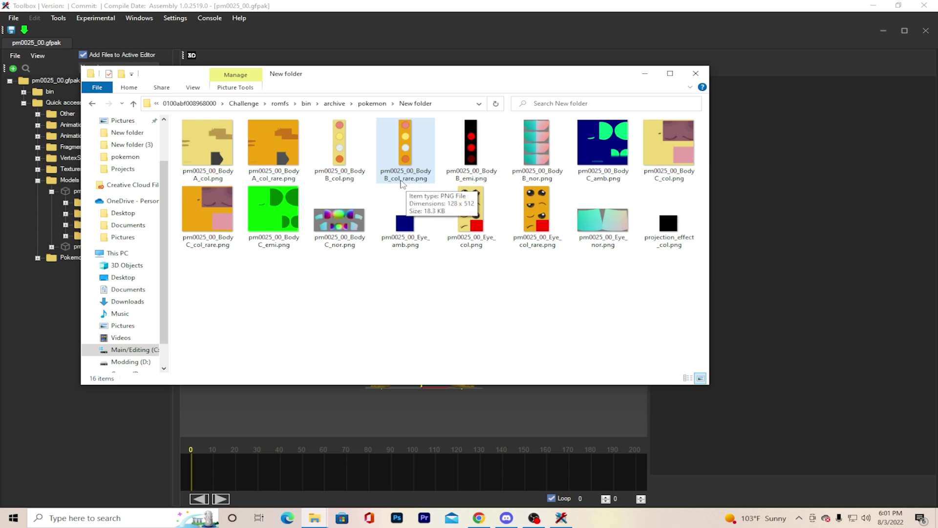
Delete the BodyB emi and nor textures and the BodyC amb, emi and nor textures from the export folder.
left_click(484, 155)
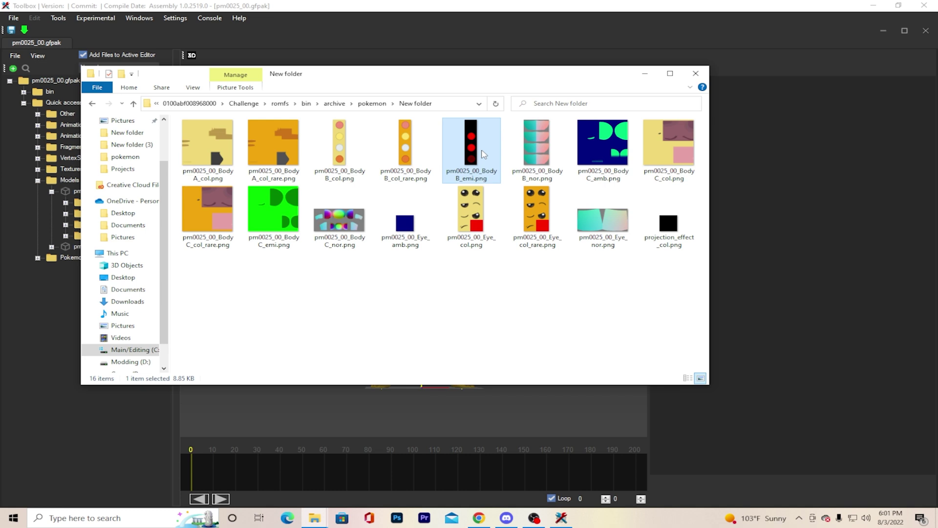
left_click(626, 154, "shift")
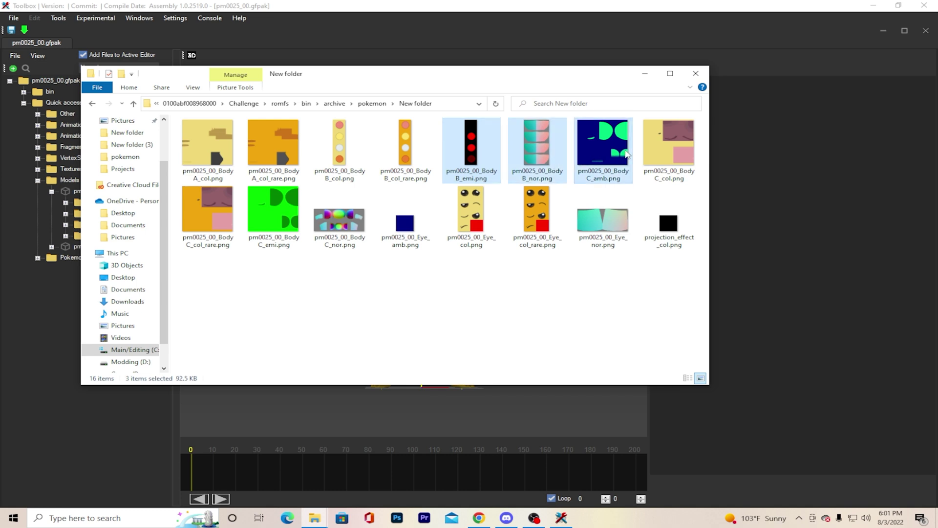
key("Delete")
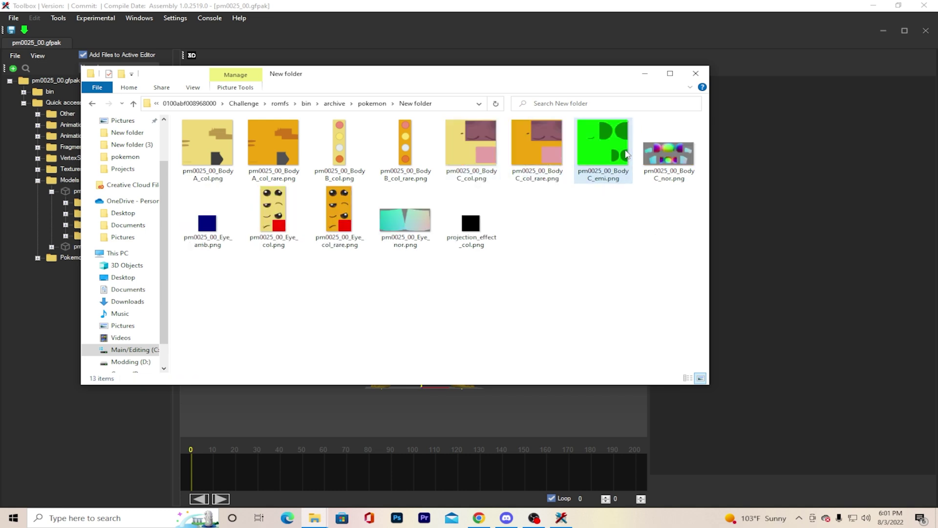
left_click(627, 155)
left_click(684, 156, "shift")
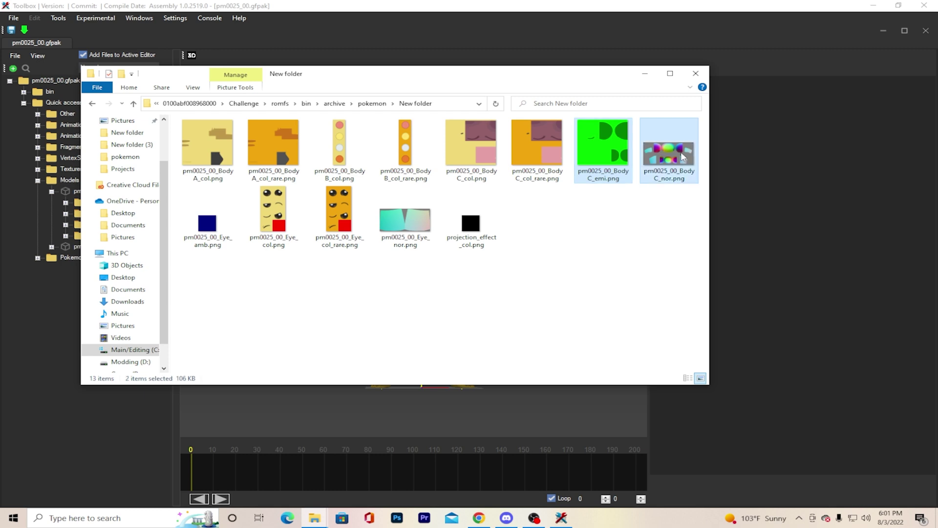
key("Delete")
Delete pm0025_00_Eye_amb.png, projection_effect_col.png and pm0025_00_Eye_nor.png from the export folder.
left_click(627, 149)
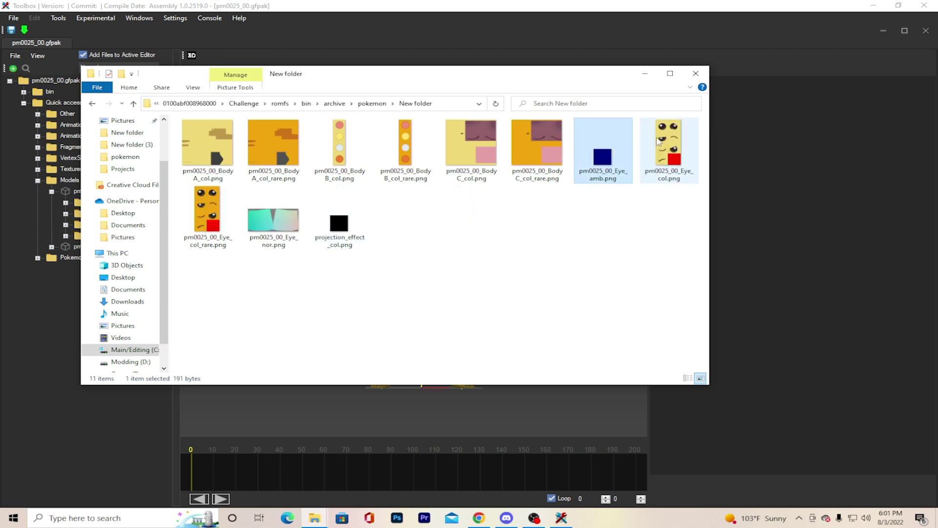
left_click(683, 156, "shift")
left_click(612, 154)
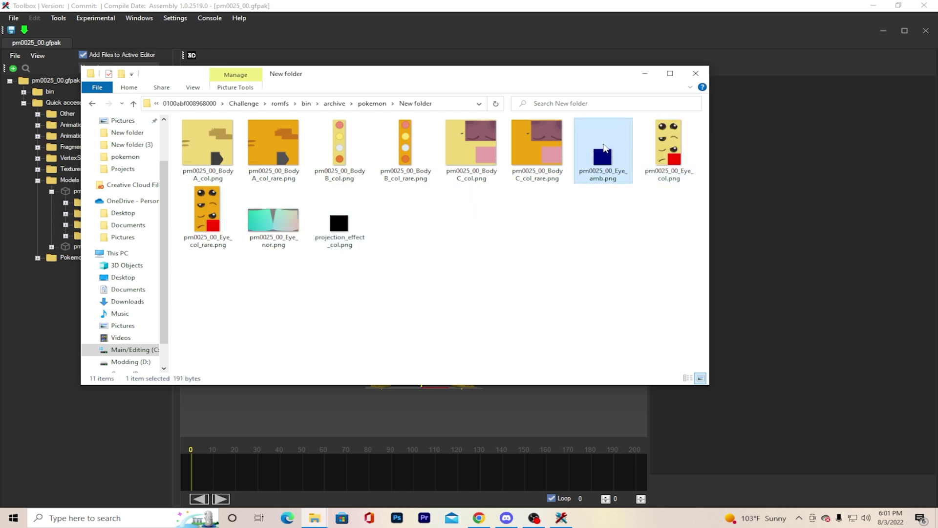
key("Delete")
left_click(255, 225)
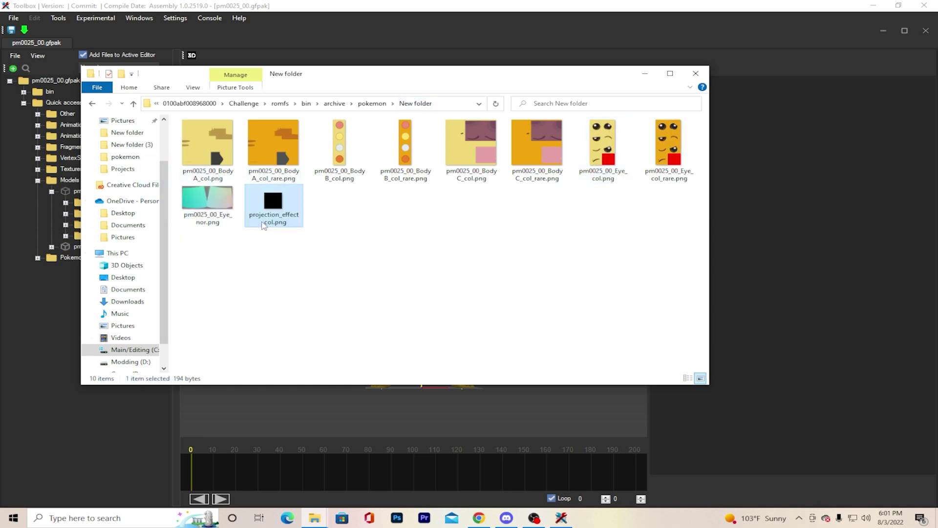
key("Delete")
left_click(196, 214)
key("Delete")
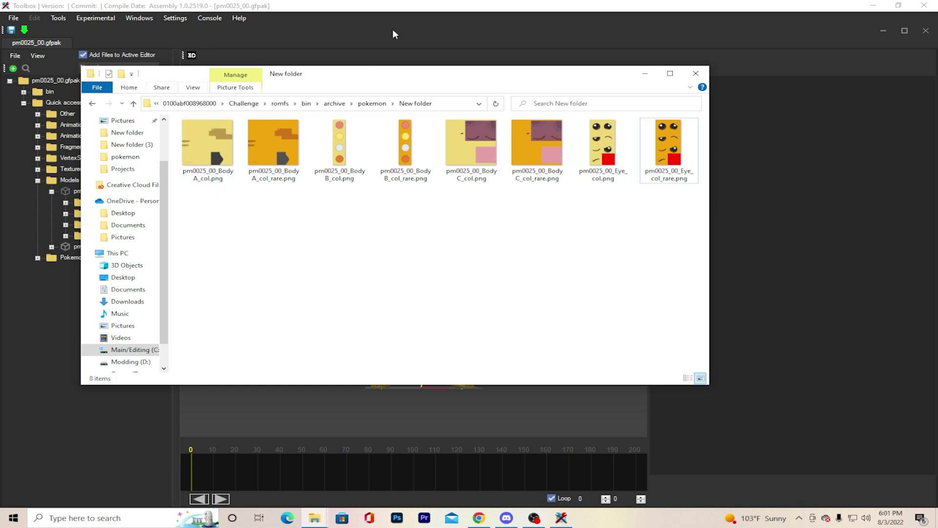
Delete the four col_rare textures of BodyA, BodyB, BodyC and Eye, keeping only the regular col textures.
left_click(281, 161)
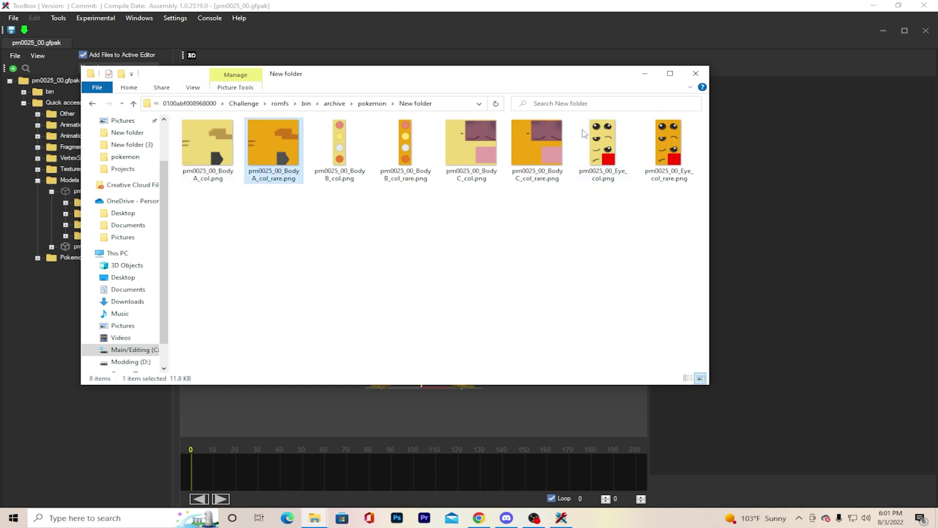
key("Delete")
left_click(342, 146)
key("Delete")
left_click(421, 142)
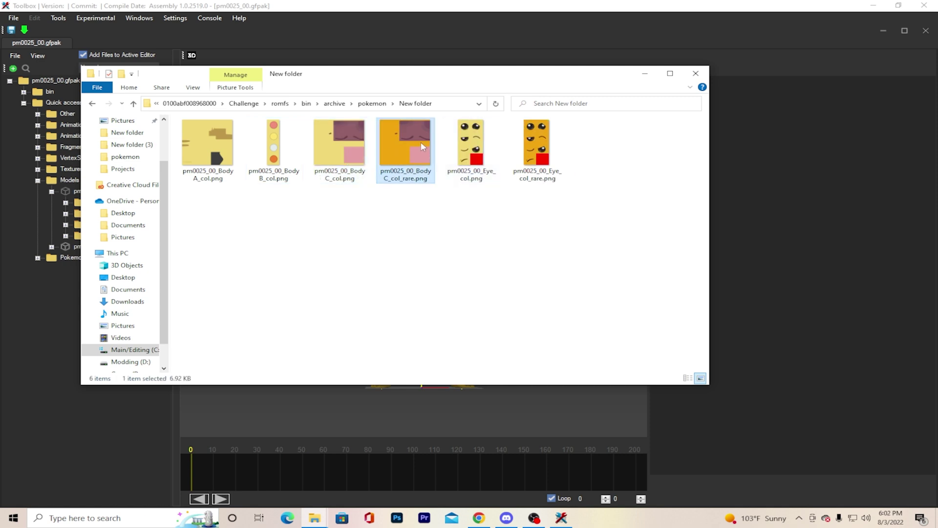
key("Delete")
left_click(471, 151)
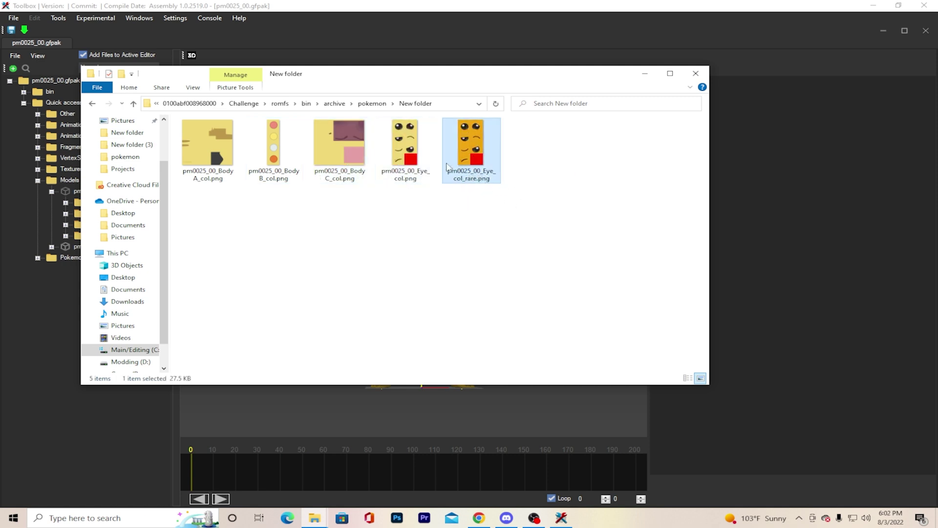
key("Delete")
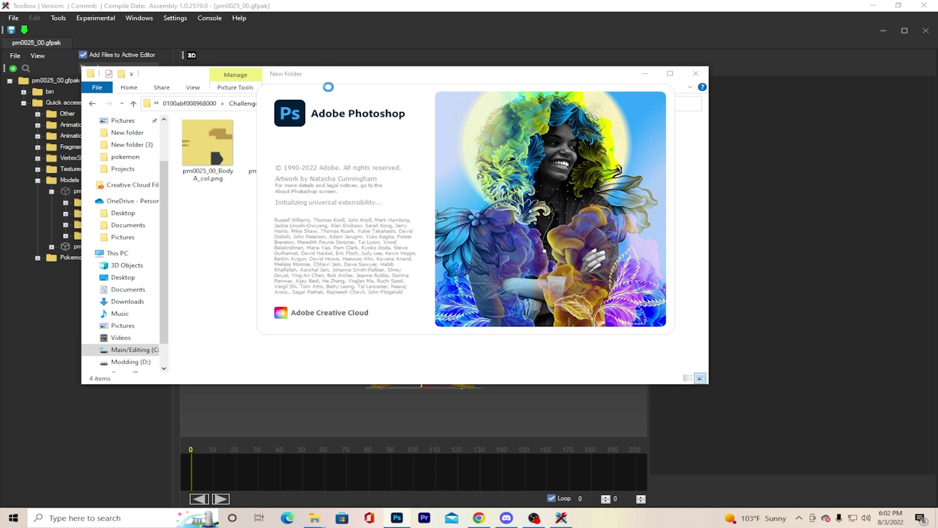
Switch to Photoshop and open the BodyA, BodyB, BodyC and Eye col PNG textures of pm0025_00.
left_click_drag(330, 82, 937, 264)
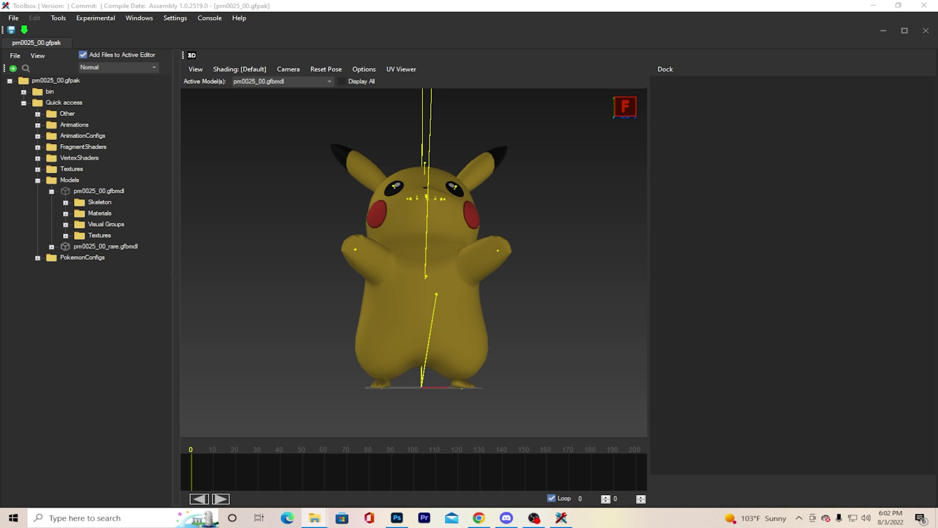
left_click(397, 518)
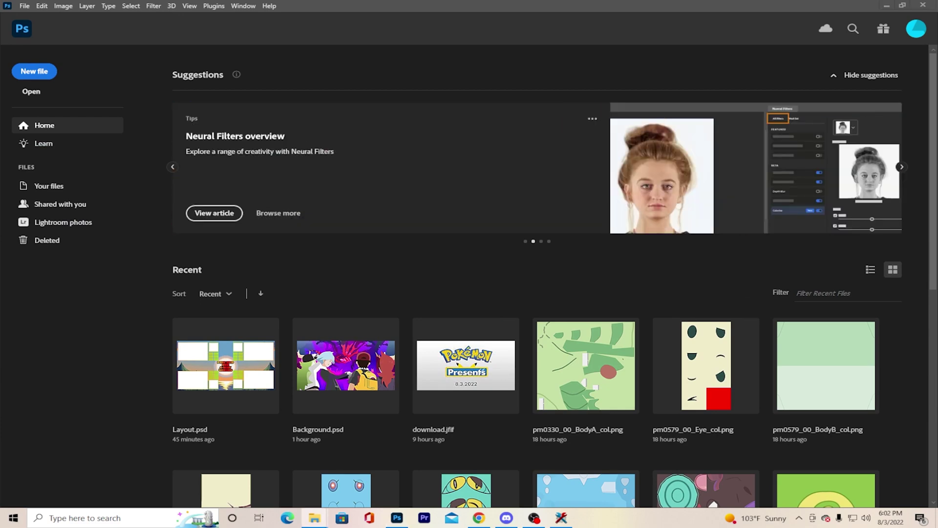
left_click_drag(363, 294, 400, 292)
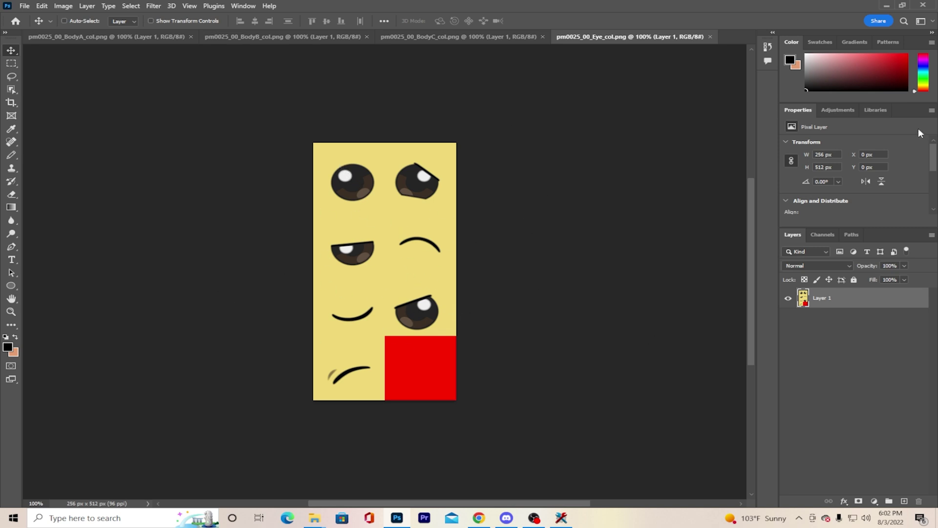
key("alt+Tab")
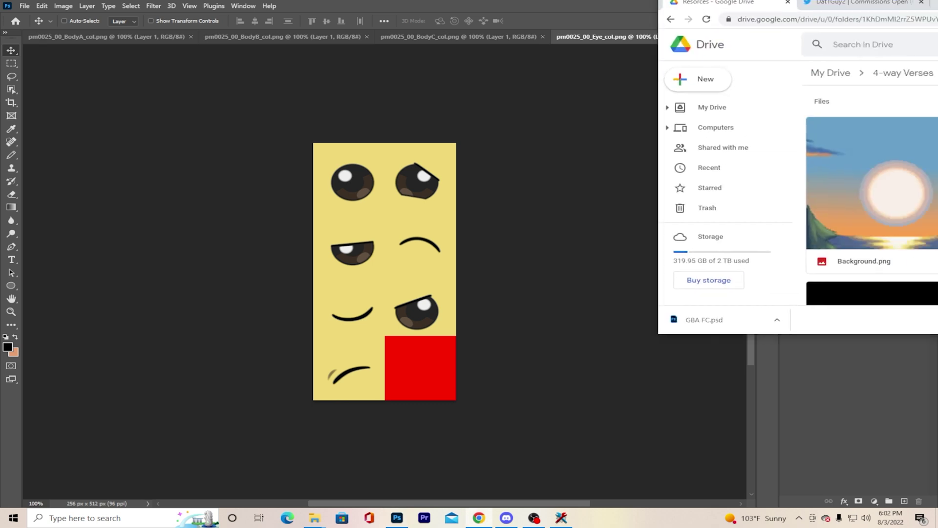
key("alt+Tab")
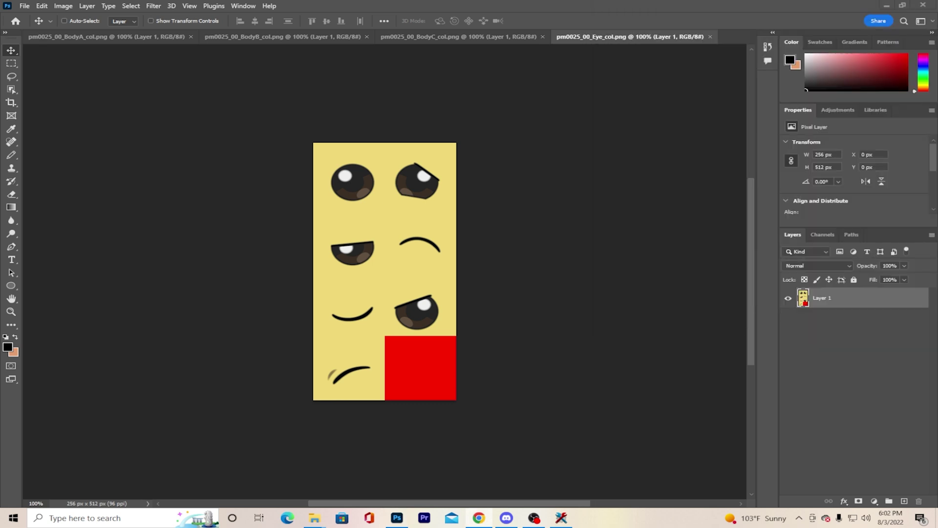
key("alt+Tab")
key("alt+Tab")
key("alt+Tab")
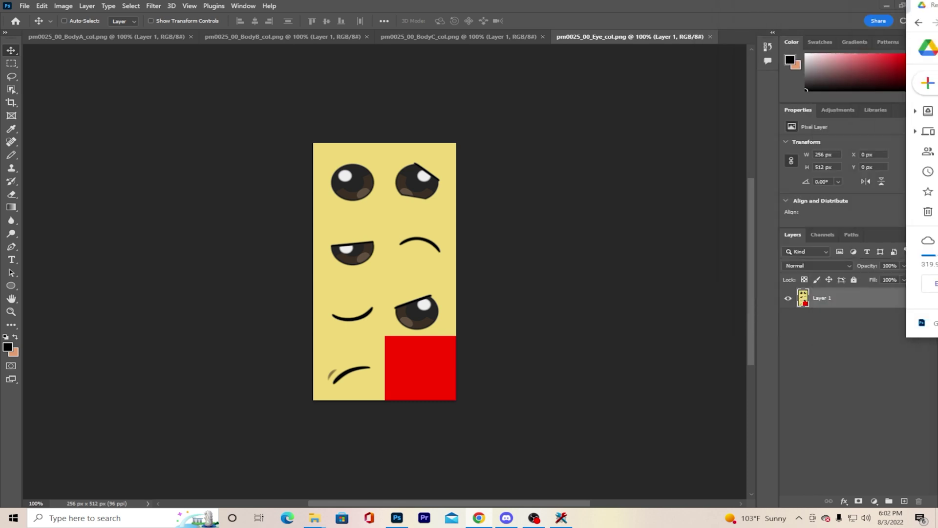
key("alt+Tab")
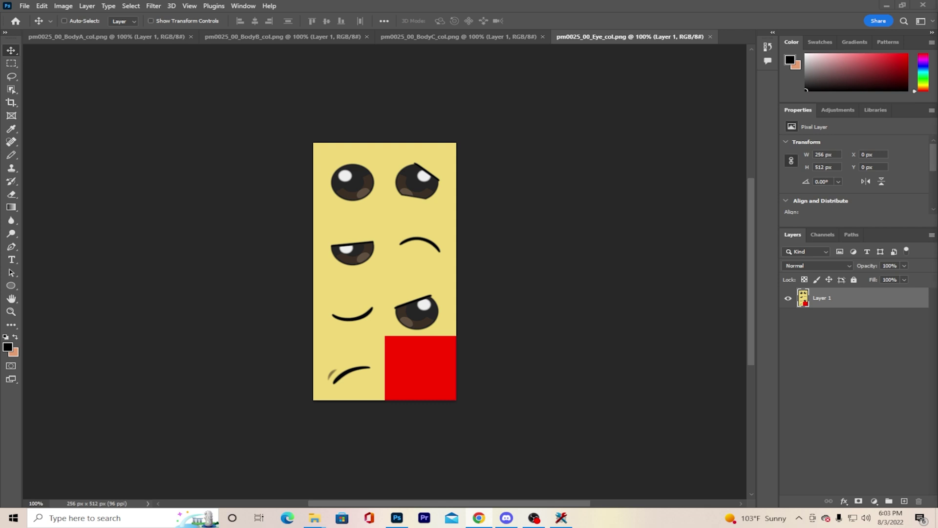
Place the white hearts image 279404901031201.png into pm0025_00_Eye_col.png and copy its smallest heart onto a new layer.
left_click_drag(937, 357, 389, 232)
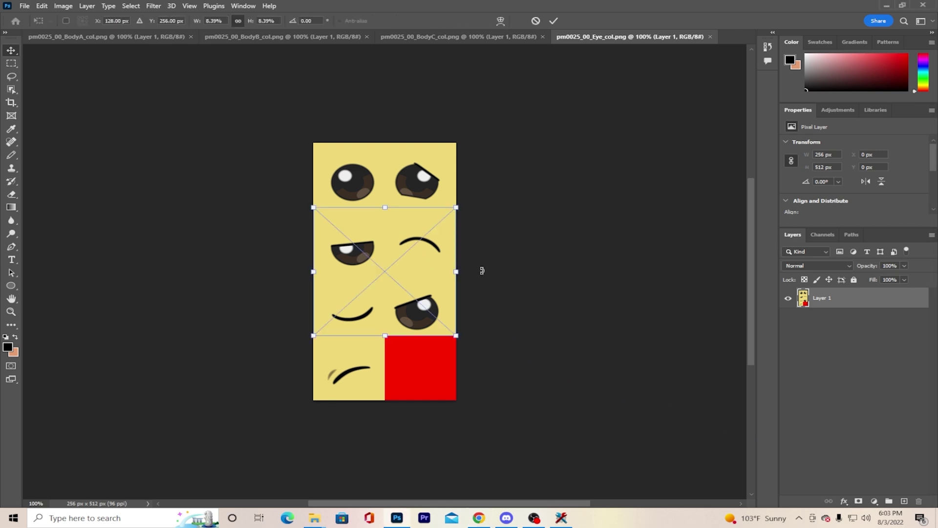
left_click(12, 90)
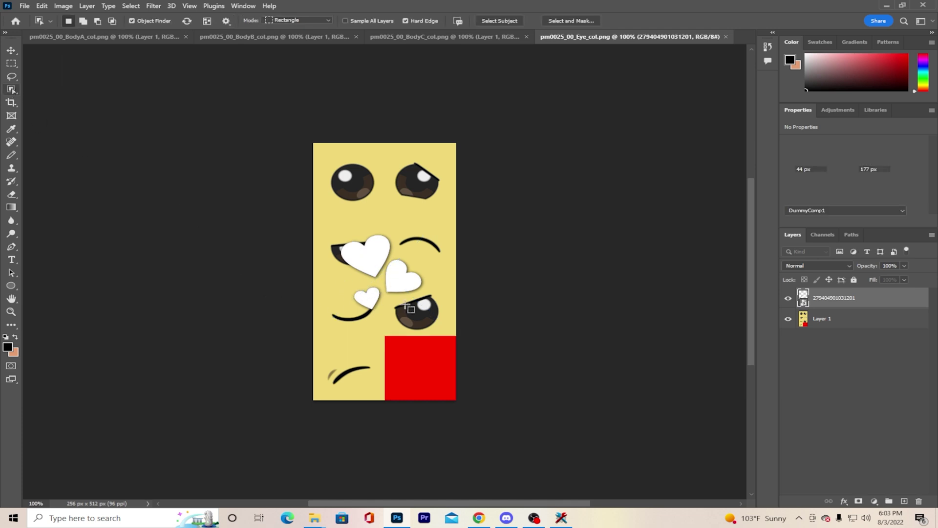
left_click_drag(351, 283, 385, 316)
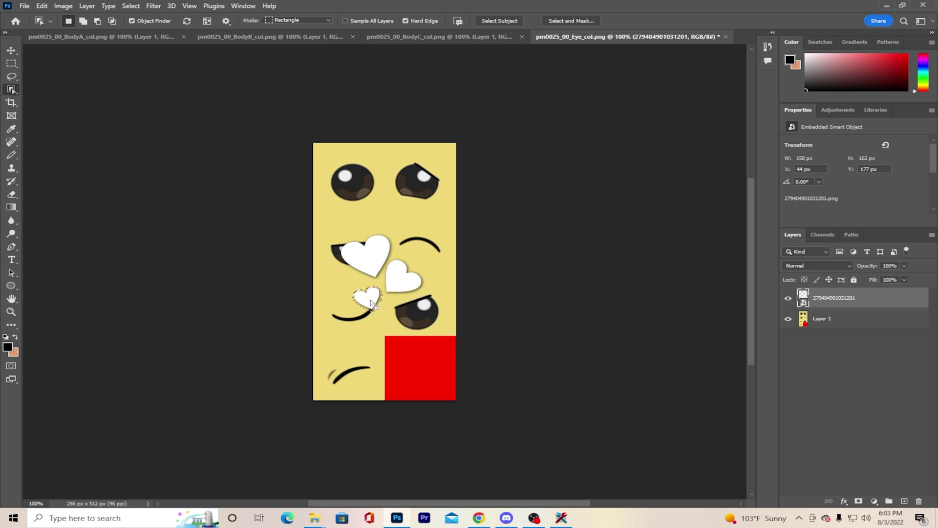
right_click(368, 305)
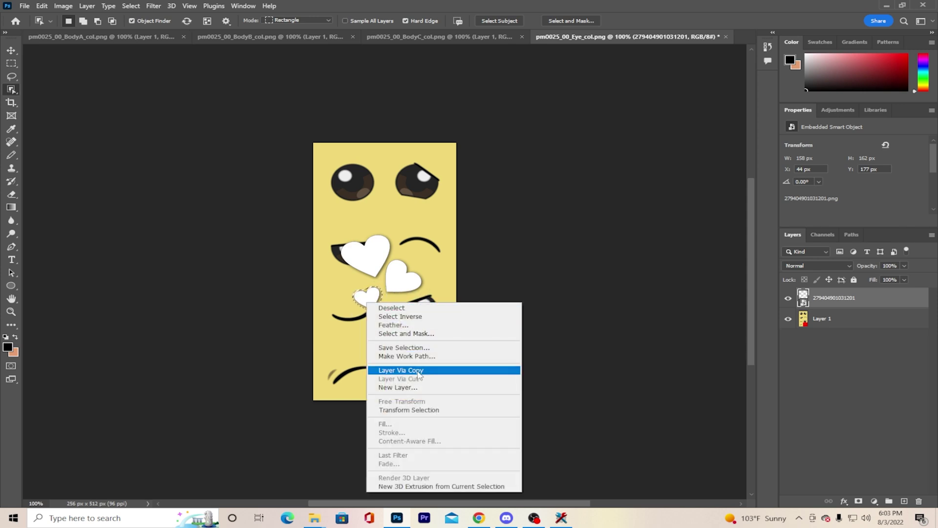
left_click(419, 369)
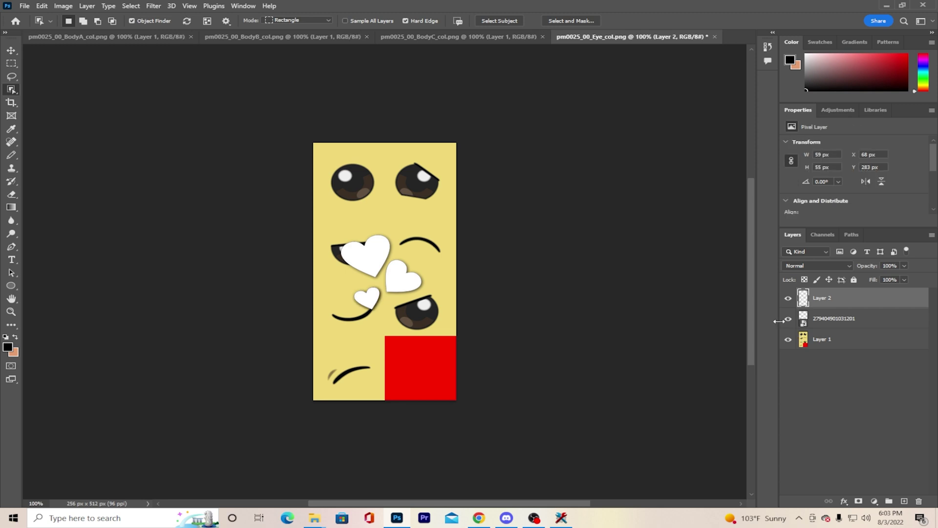
left_click(863, 323)
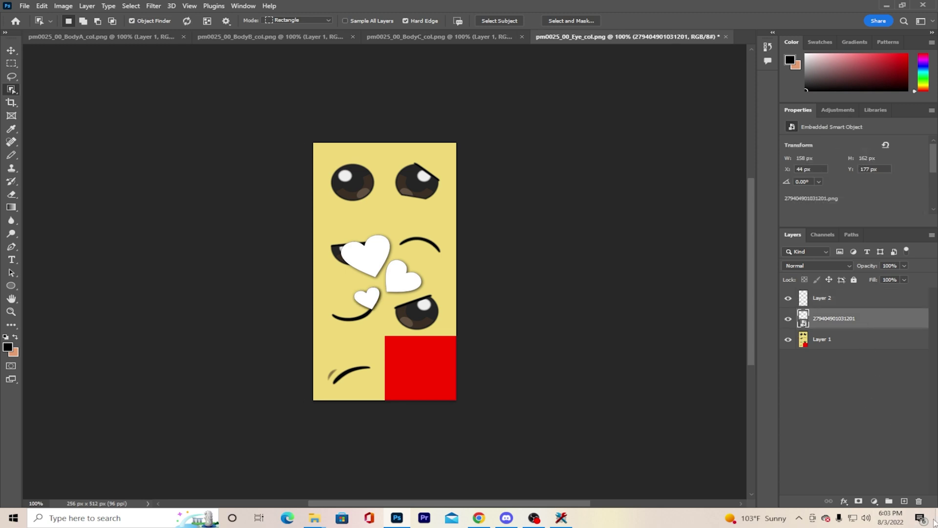
left_click(918, 502)
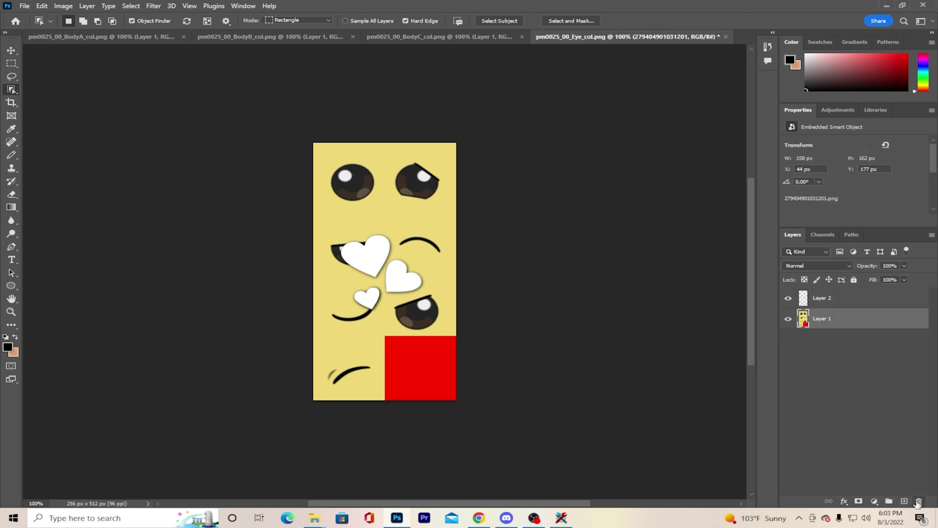
left_click(10, 51)
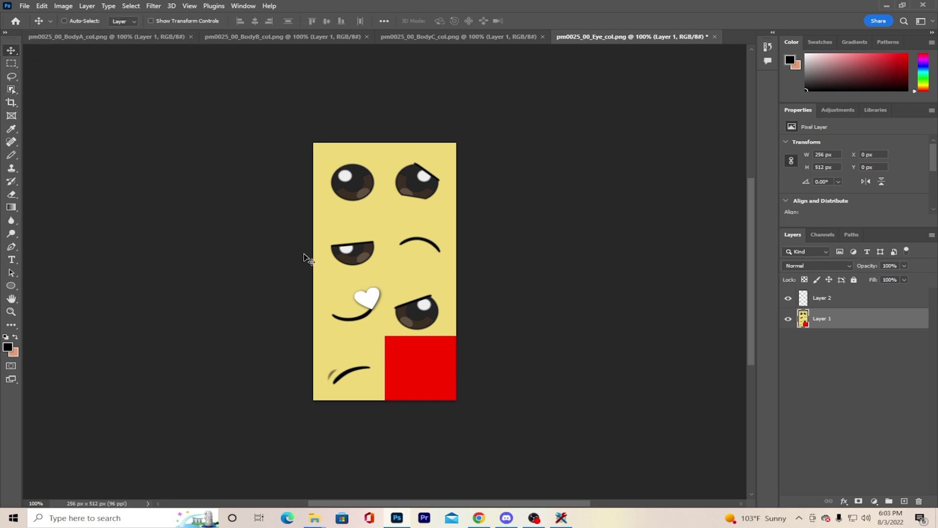
mouse_move(376, 321)
left_mouse_down()
mouse_move(351, 204)
mouse_move(375, 277)
mouse_move(387, 359)
mouse_move(375, 320)
left_mouse_up()
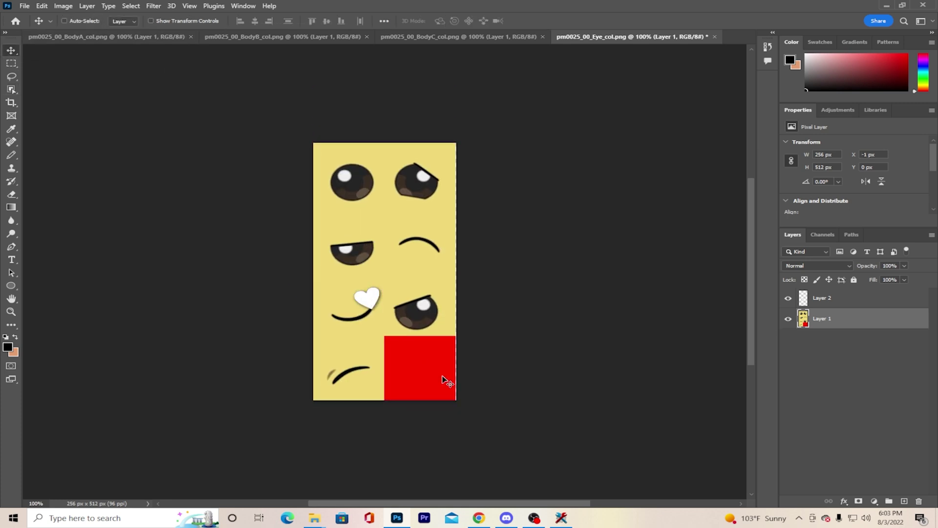
Move the Layer 2 heart onto the upper-left eye's highlight at X 36 px, Y 47 px and scale it down to about 40 × 37 px.
key("alt+bracketright")
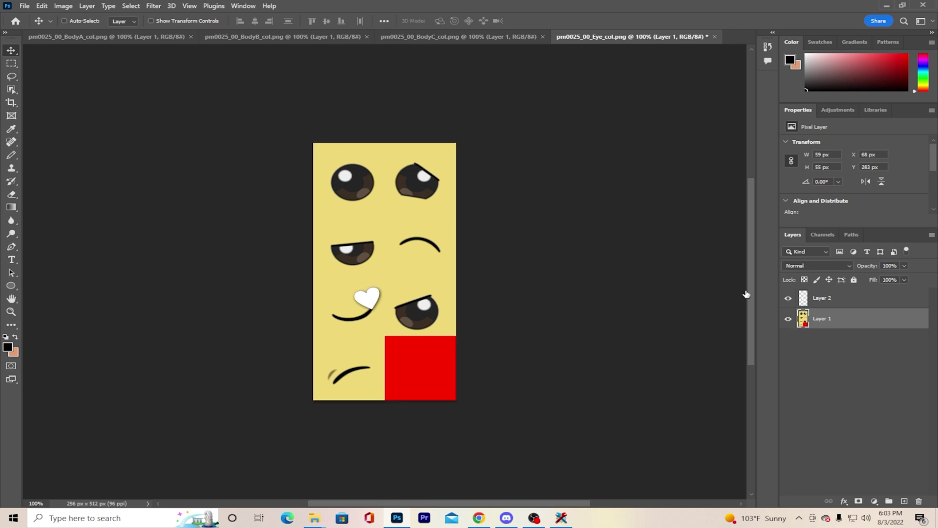
left_click_drag(372, 301, 351, 184)
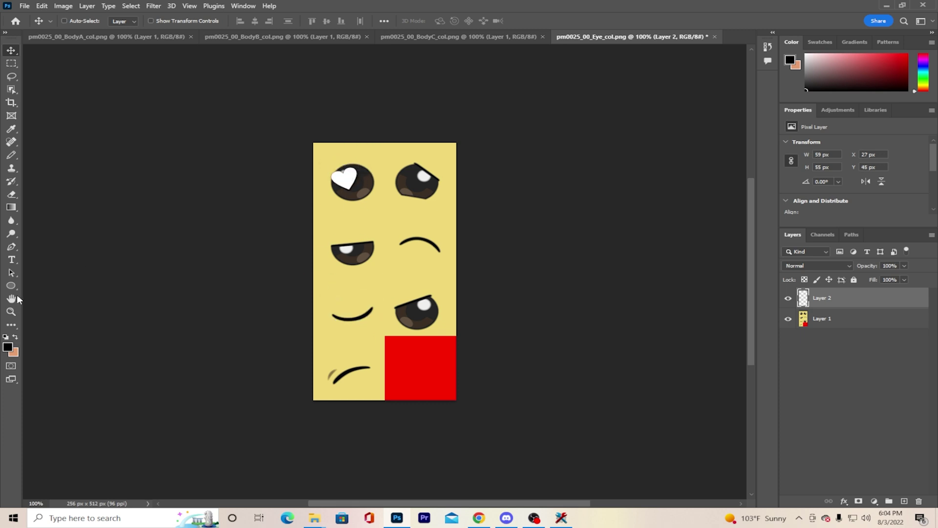
left_click(16, 312)
left_click(339, 182)
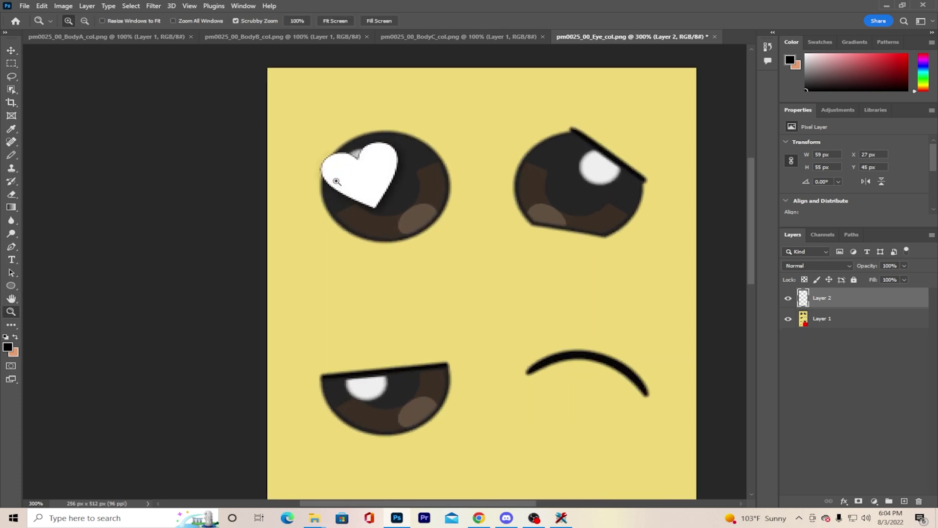
left_click(342, 188)
left_click(441, 247)
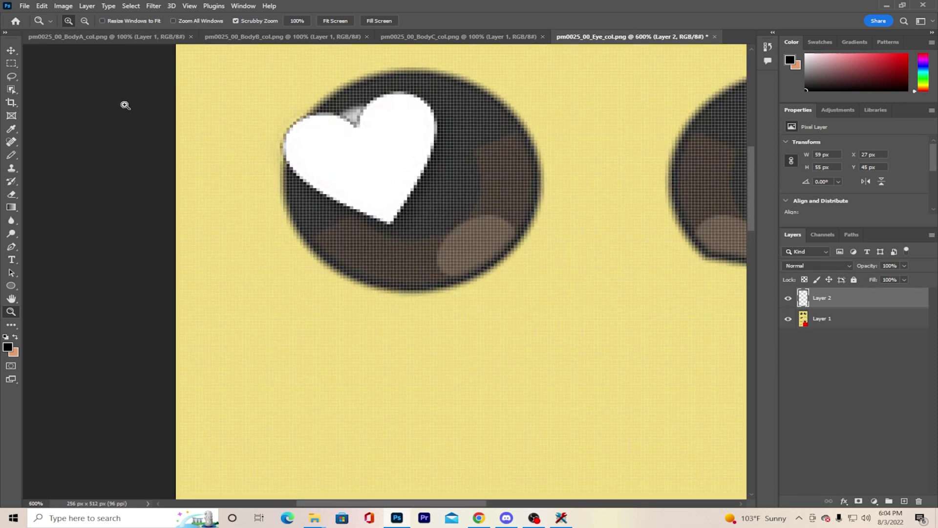
left_click(41, 5)
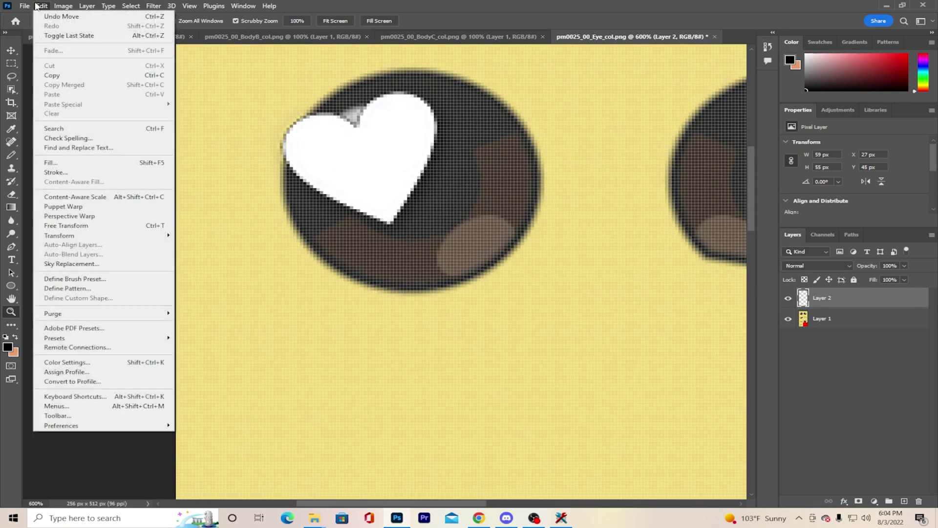
left_click(80, 225)
left_click_drag(464, 163, 381, 162)
left_click_drag(322, 177, 359, 157)
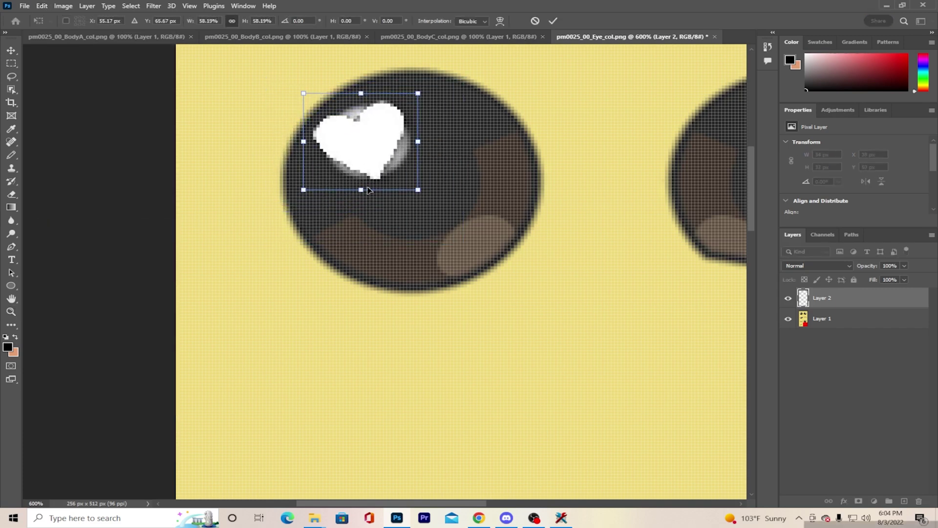
left_click_drag(359, 194, 366, 166)
key("Return")
key("z")
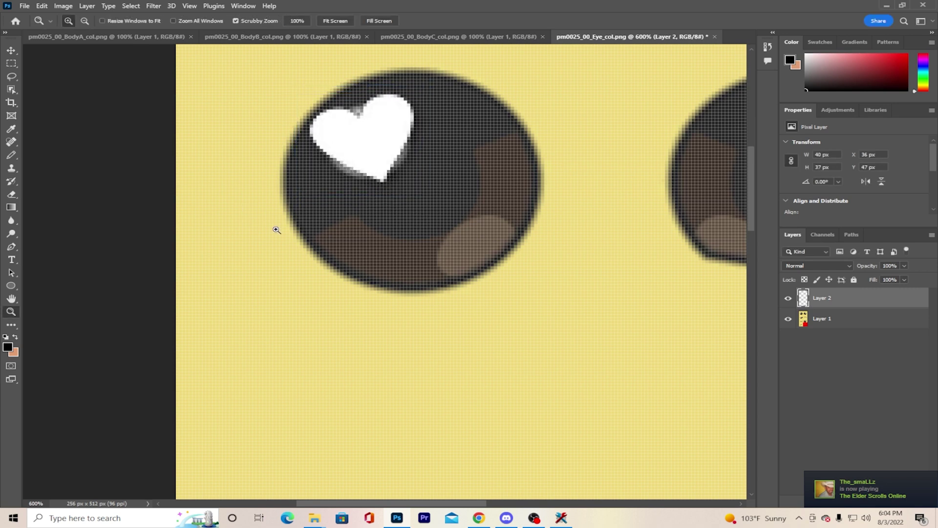
Duplicate Layer 2 as Layer 2 copy within pm0025_00_Eye_col.png.
right_click(819, 297)
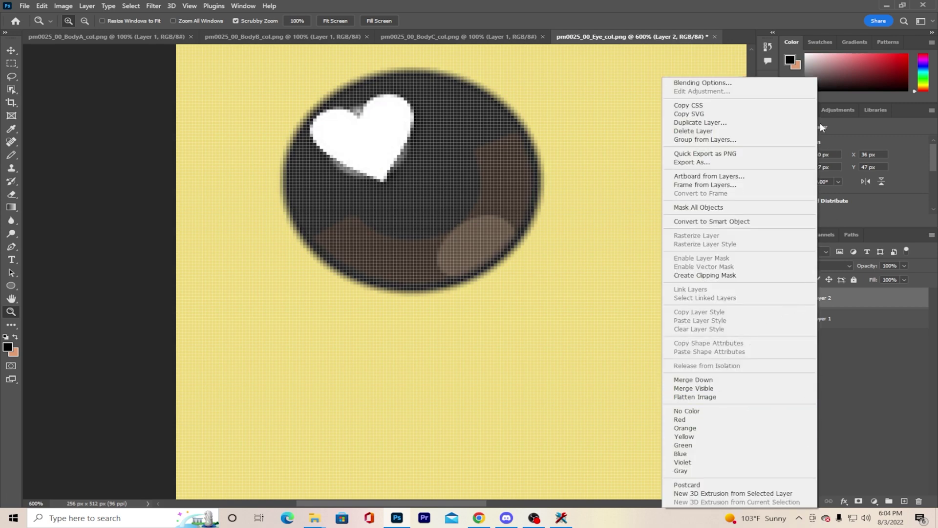
left_click(713, 122)
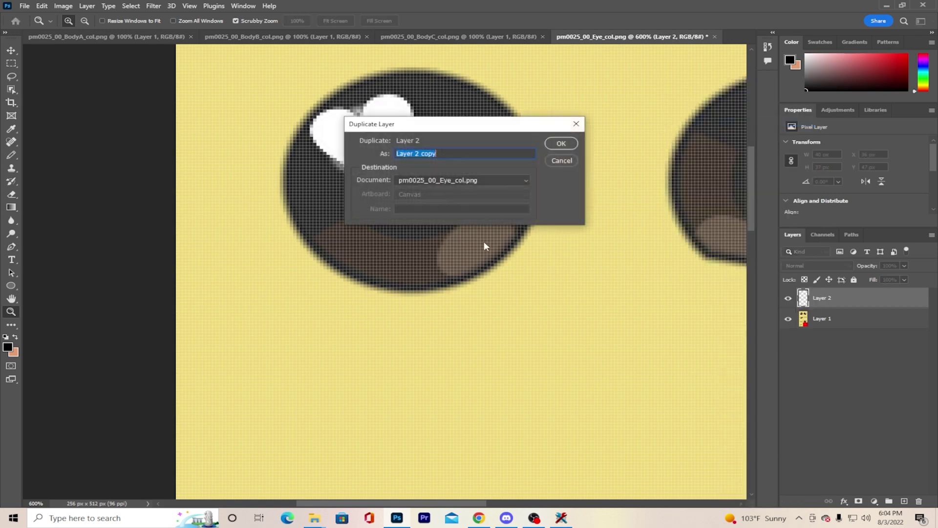
left_click(562, 144)
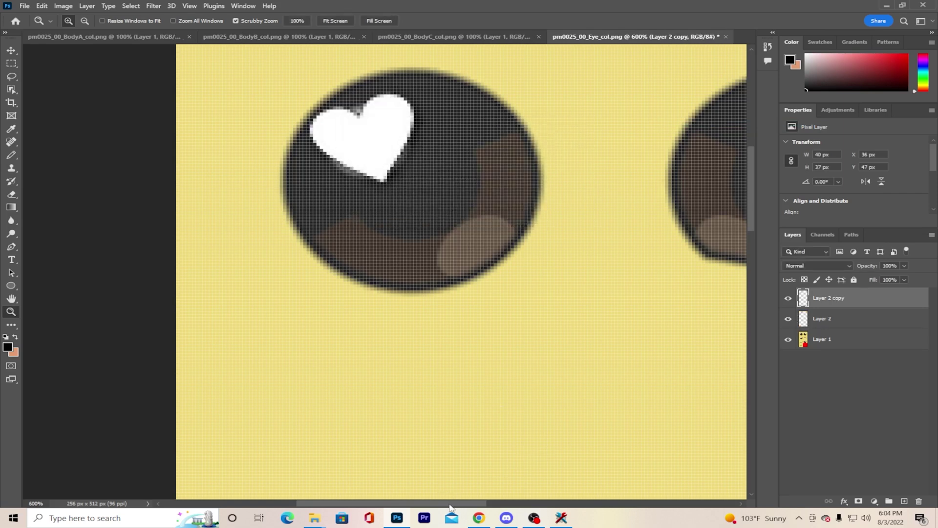
Flip the Layer 2 copy heart horizontally and move it onto the upper-right eye's highlight at X 181 px, Y 47 px.
left_click_drag(449, 507, 503, 507)
left_click(41, 5)
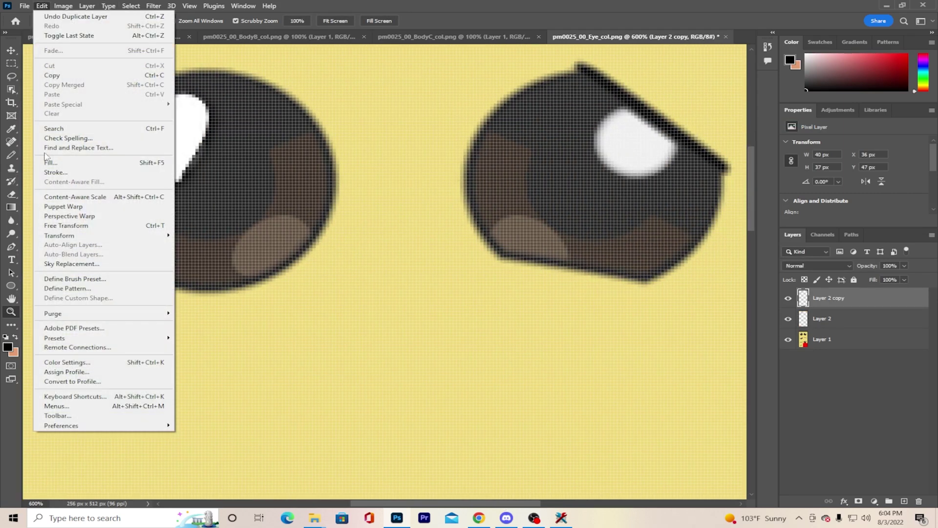
mouse_move(87, 239)
left_click(221, 400)
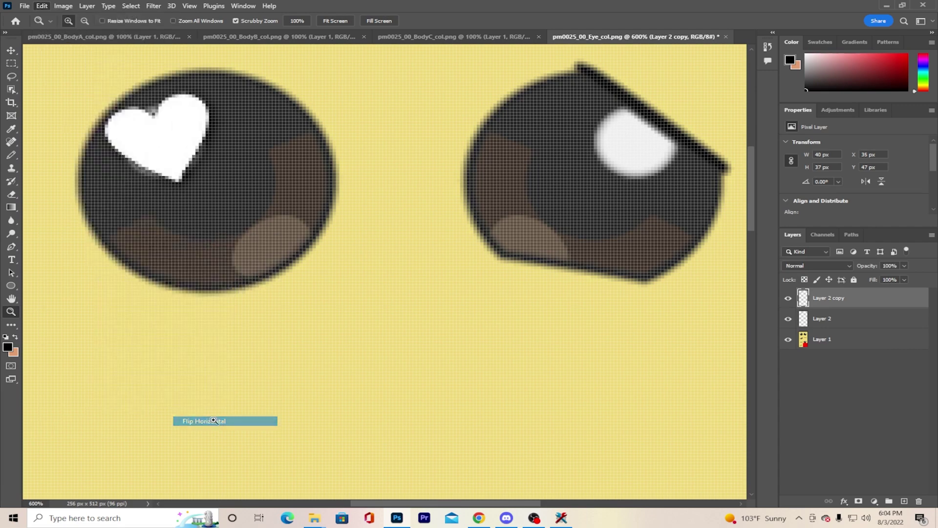
left_click_drag(164, 151, 471, 178)
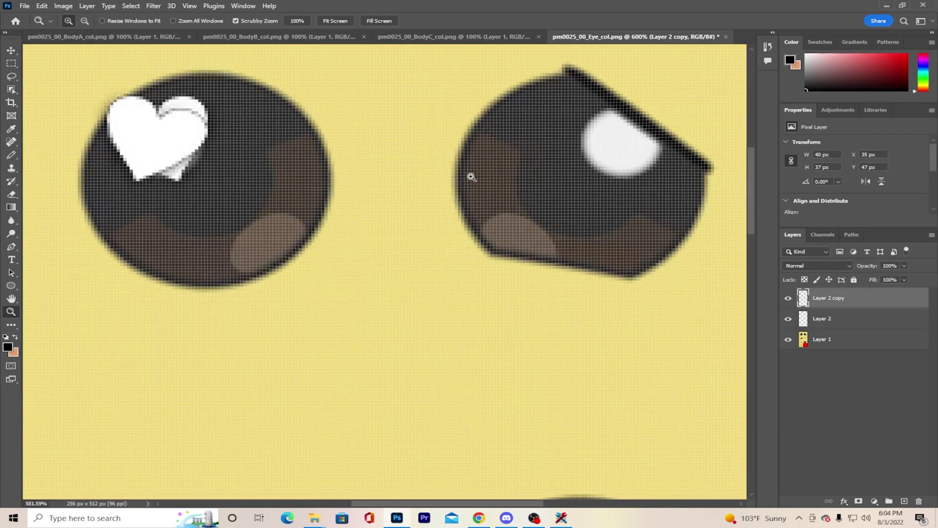
left_click(12, 55)
left_click_drag(174, 149, 646, 147)
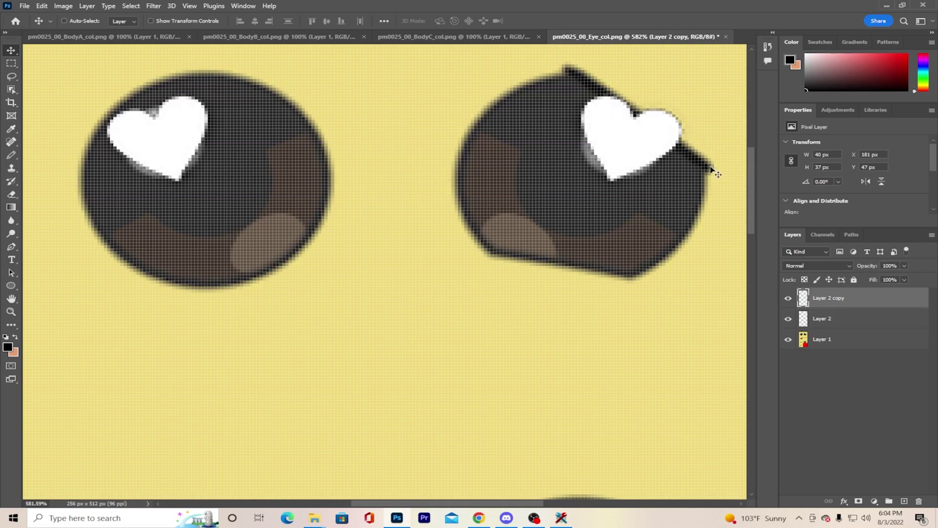
Erase the parts of the Layer 2 copy heart that overlap the upper-right eye's slanted eyelid, using the 20 px Pencil-mode Eraser.
left_click(11, 312)
left_click_drag(674, 120, 753, 139)
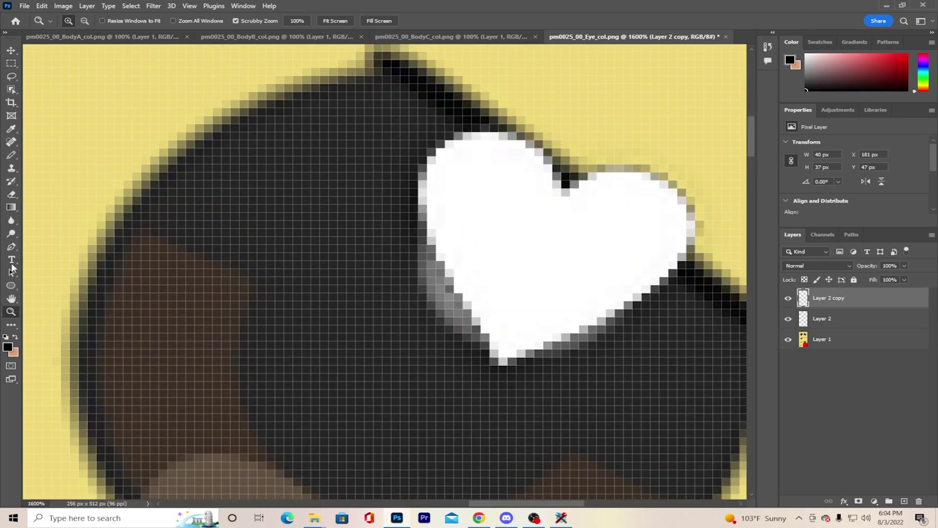
left_click(11, 194)
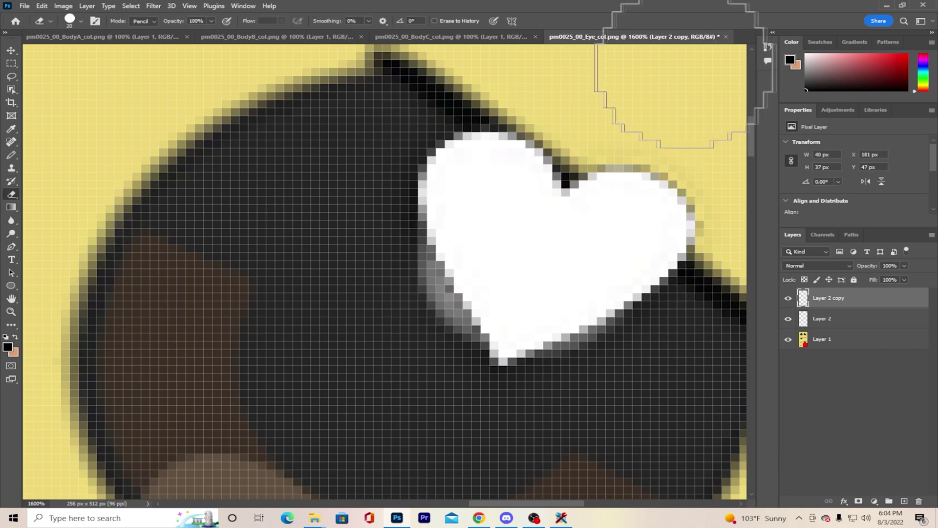
mouse_move(682, 68)
left_mouse_down()
mouse_move(653, 115)
mouse_move(666, 157)
mouse_move(701, 180)
left_mouse_up()
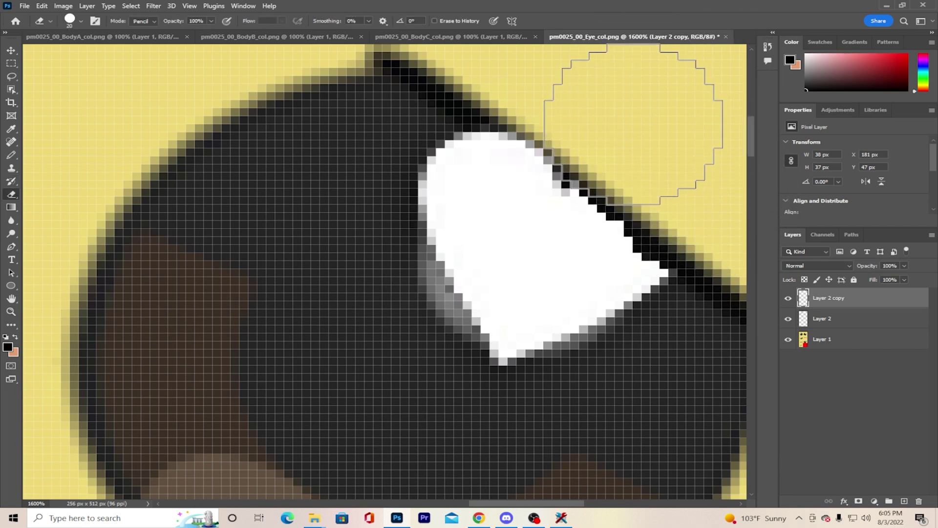
mouse_move(634, 124)
left_mouse_down()
mouse_move(589, 92)
mouse_move(545, 83)
mouse_move(556, 86)
mouse_move(551, 97)
mouse_move(638, 126)
mouse_move(653, 170)
mouse_move(691, 168)
mouse_move(723, 209)
left_mouse_up()
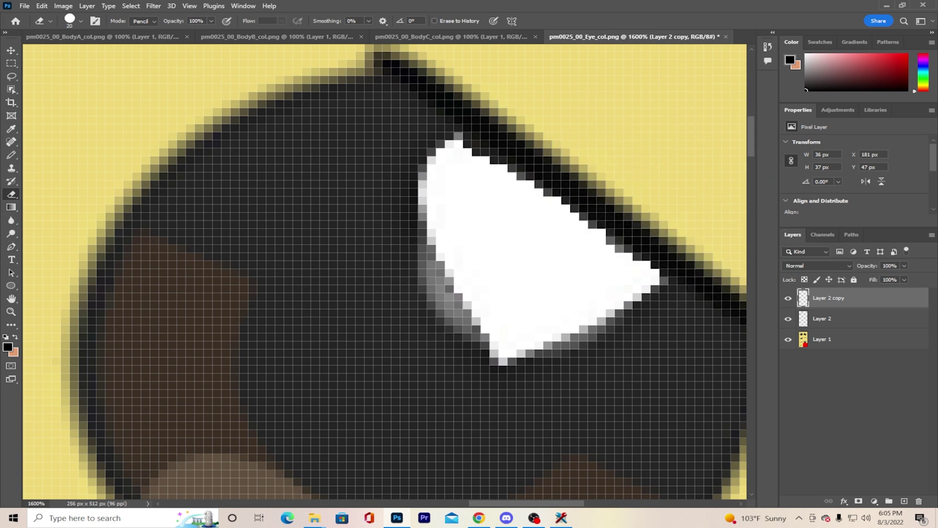
left_click(11, 311)
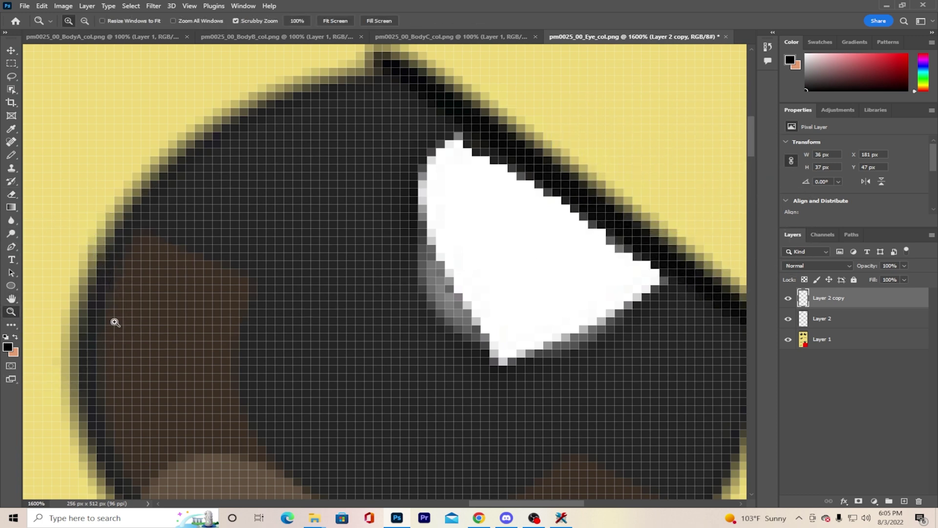
right_click(115, 322)
left_click(131, 327)
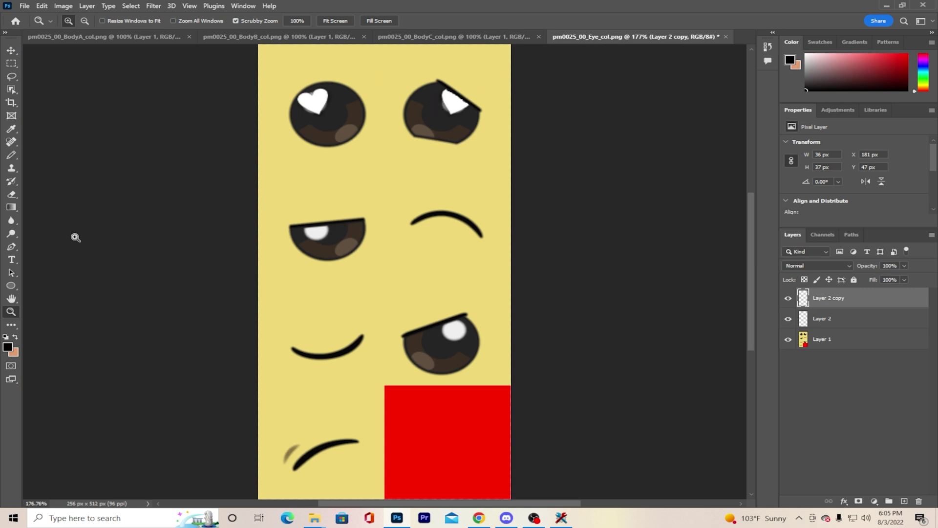
Try to reuse the trimmed heart by duplicating Layer 2 copy, flipping it horizontally and moving it onto the half-closed eye in the second row.
right_click(844, 306)
left_click(722, 122)
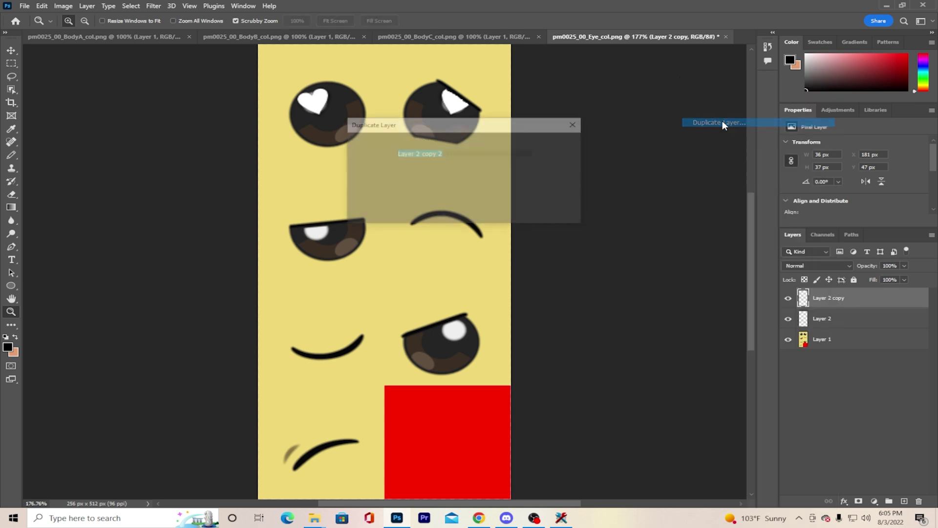
left_click(570, 146)
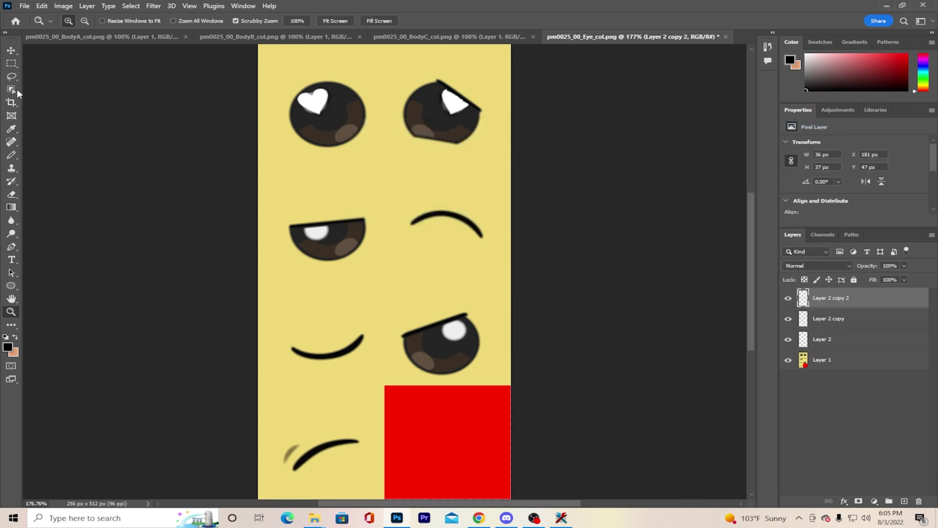
left_click(12, 50)
left_click(42, 5)
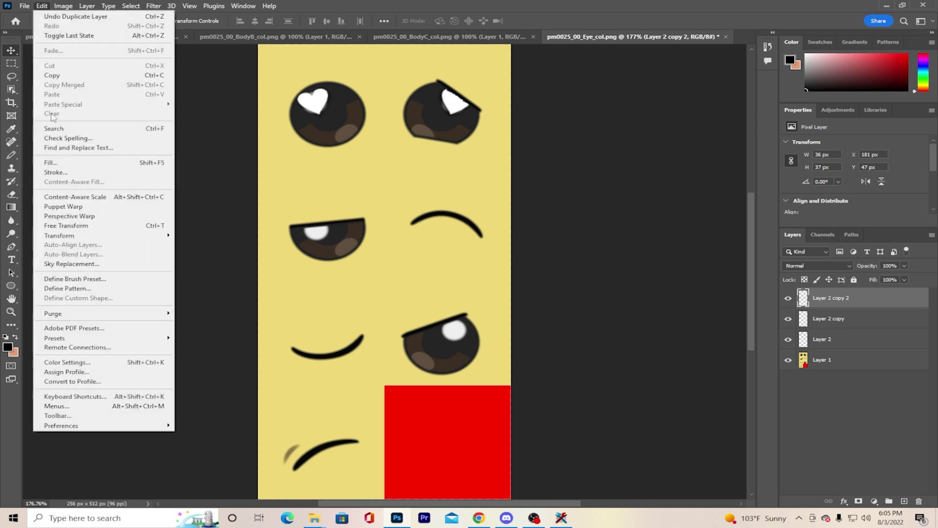
mouse_move(106, 238)
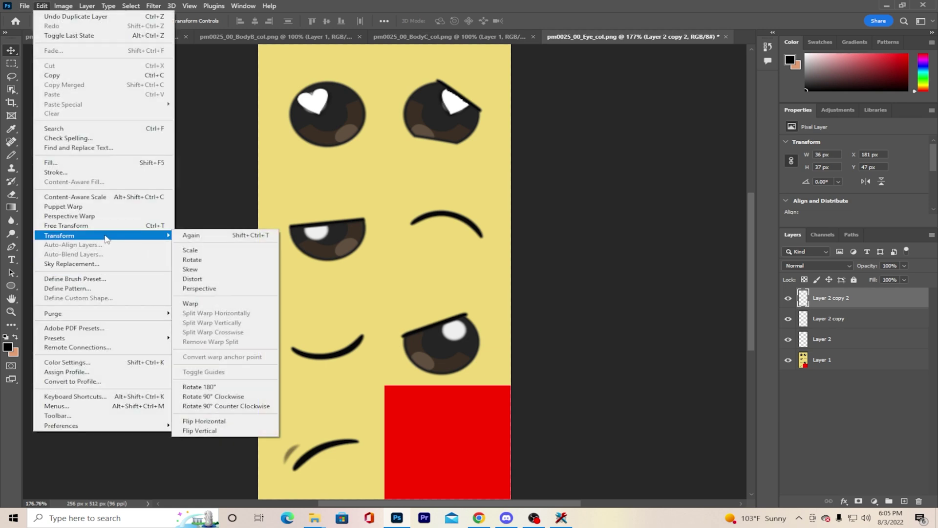
left_click(233, 422)
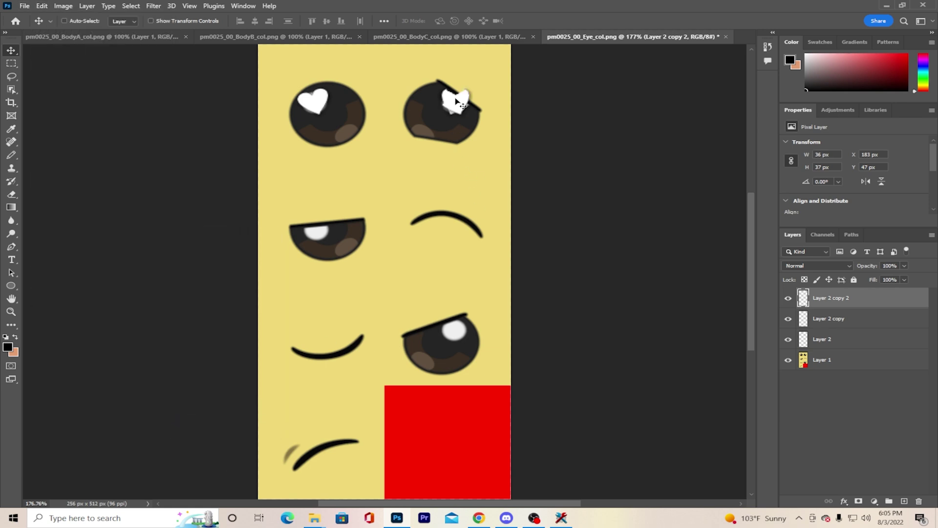
left_click_drag(459, 105, 316, 228)
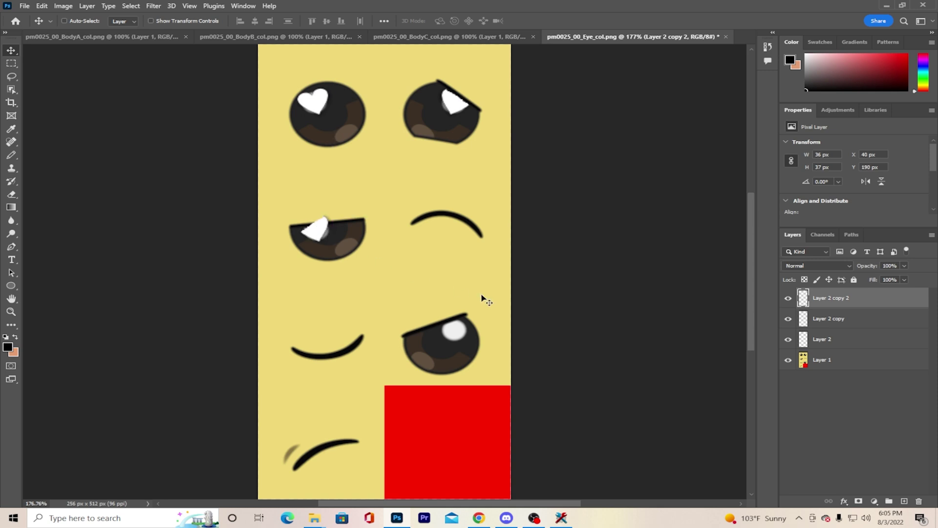
Remove the flipped duplicate Layer 2 copy 2.
key("ctrl+z")
key("ctrl+z")
key("ctrl+z")
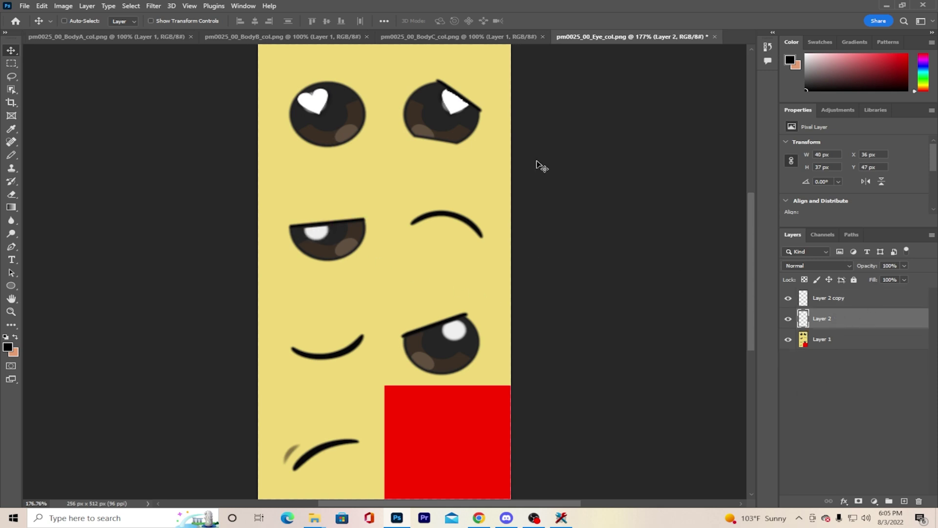
Duplicate Layer 2 as Layer 2 copy 2 and move the heart onto the second-row half-closed eye's highlight at X 38 px, Y 191 px.
left_click(42, 6)
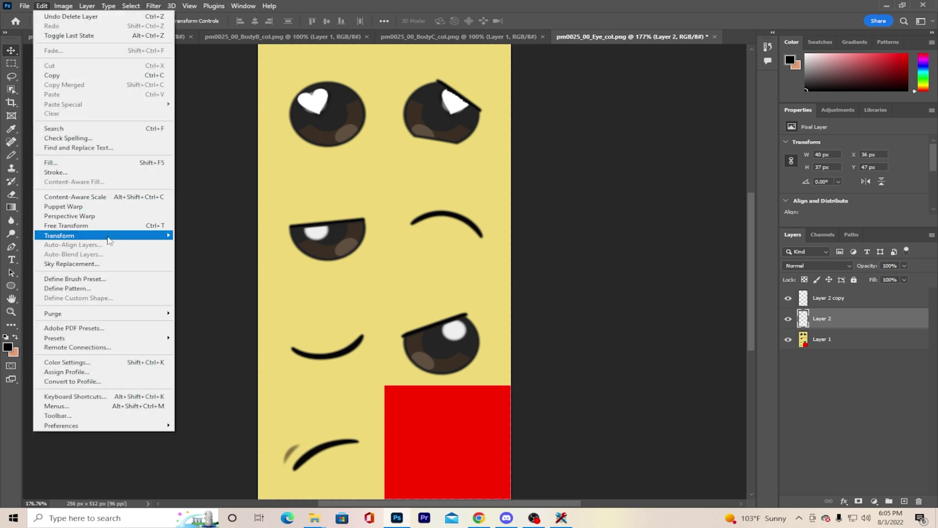
right_click(846, 318)
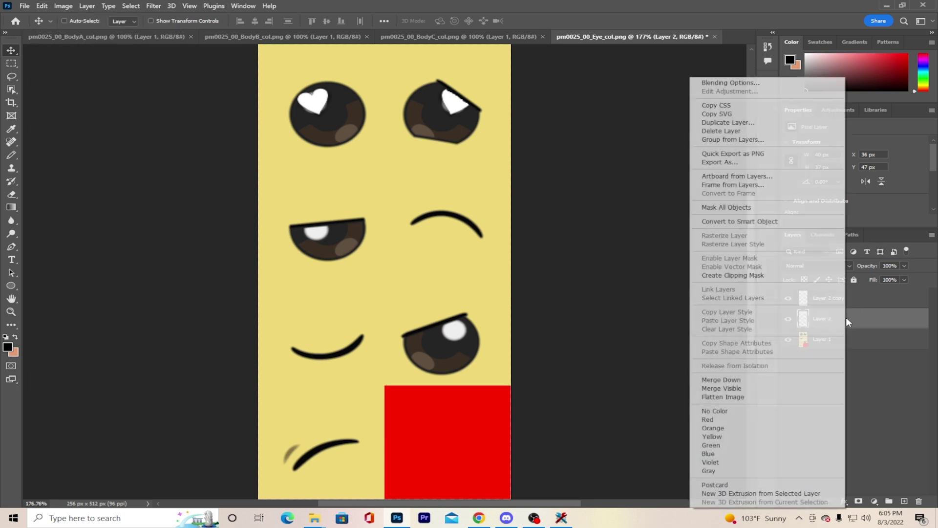
left_click(716, 123)
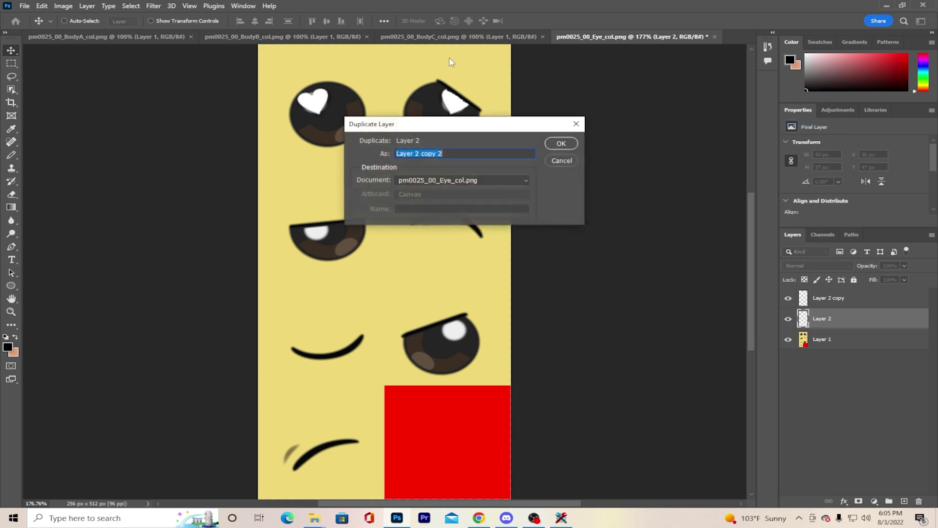
left_click(567, 141)
left_click_drag(299, 121, 315, 234)
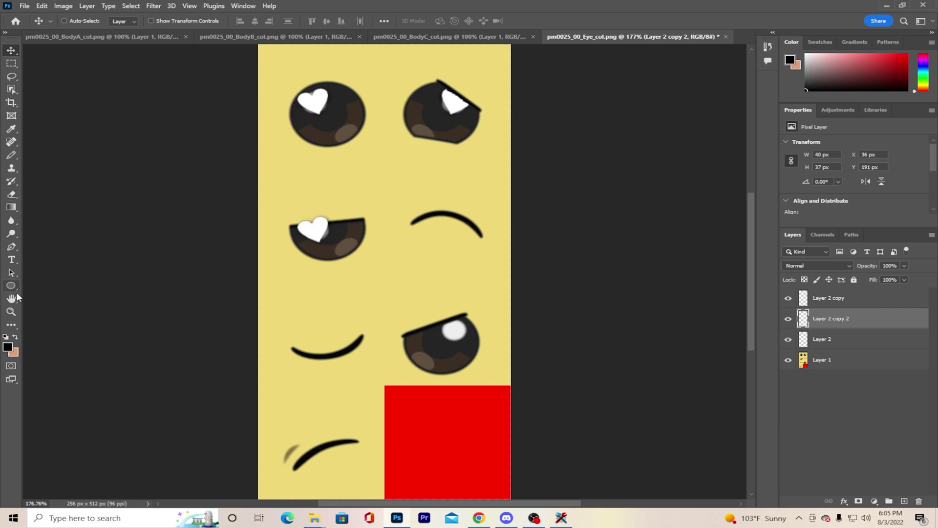
left_click(11, 311)
left_click_drag(325, 220, 326, 220)
left_click(11, 50)
left_click_drag(309, 254, 313, 254)
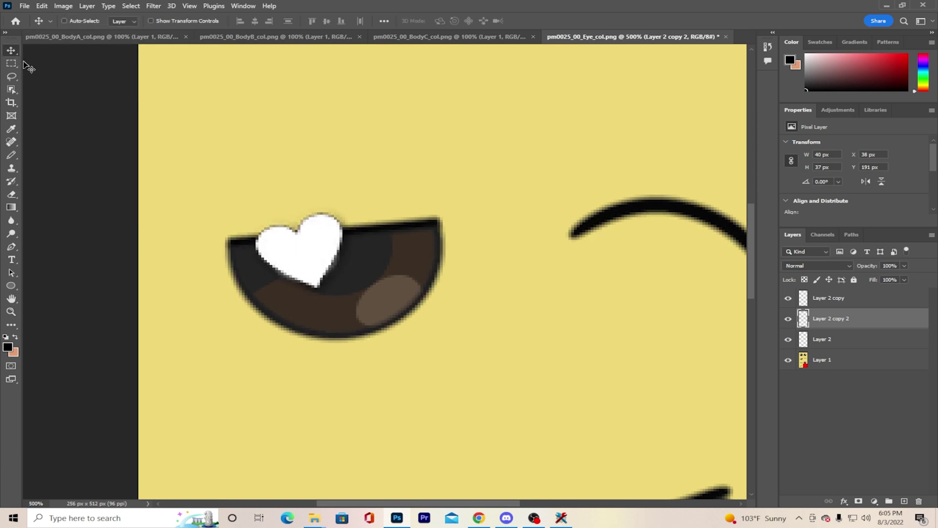
Erase the part of the Layer 2 copy 2 heart that overlaps the half-closed eye's lid, and select Layer 2 copy.
left_click(12, 195)
mouse_move(259, 209)
left_mouse_down()
mouse_move(342, 213)
mouse_move(302, 217)
mouse_move(330, 220)
left_mouse_up()
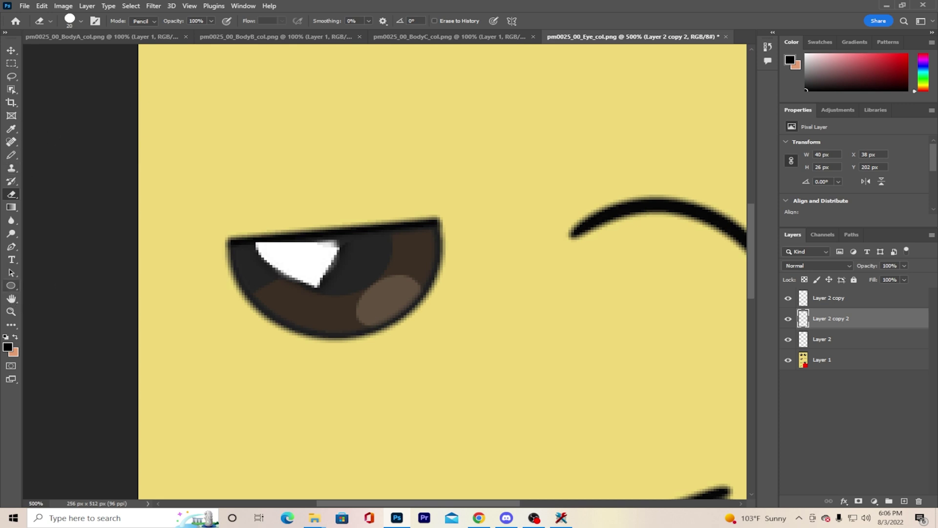
left_click(11, 311)
right_click(241, 301)
left_click(257, 308)
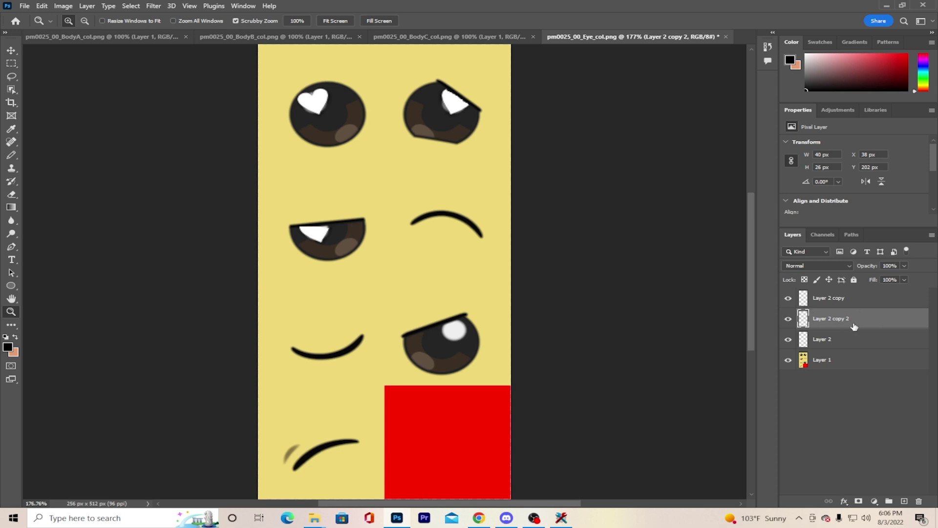
left_click(848, 299)
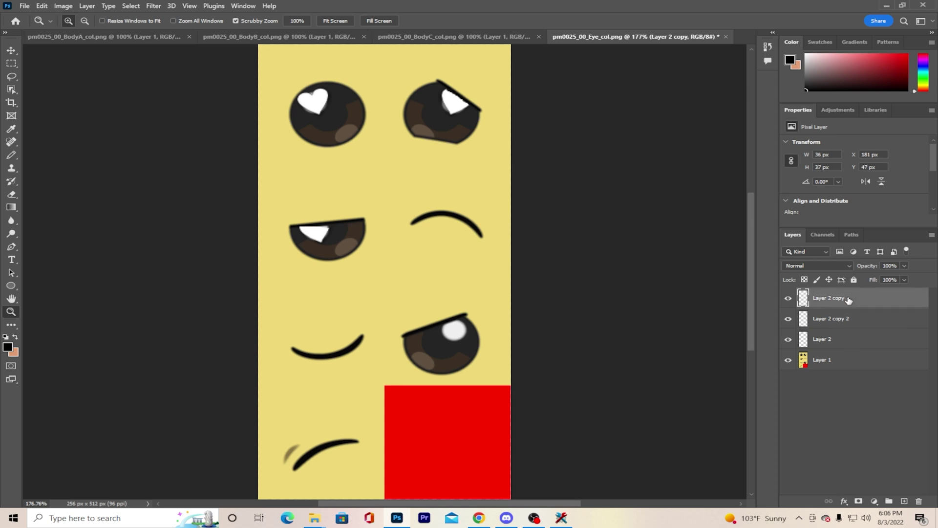
Duplicate Layer 2, the untrimmed heart, as a new layer.
left_click(852, 336)
right_click(850, 337)
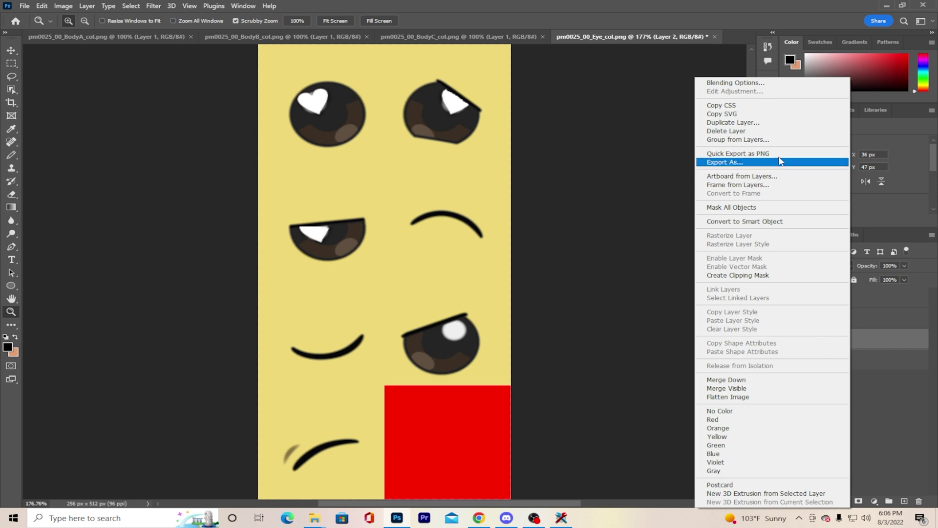
left_click(774, 123)
left_click(561, 144)
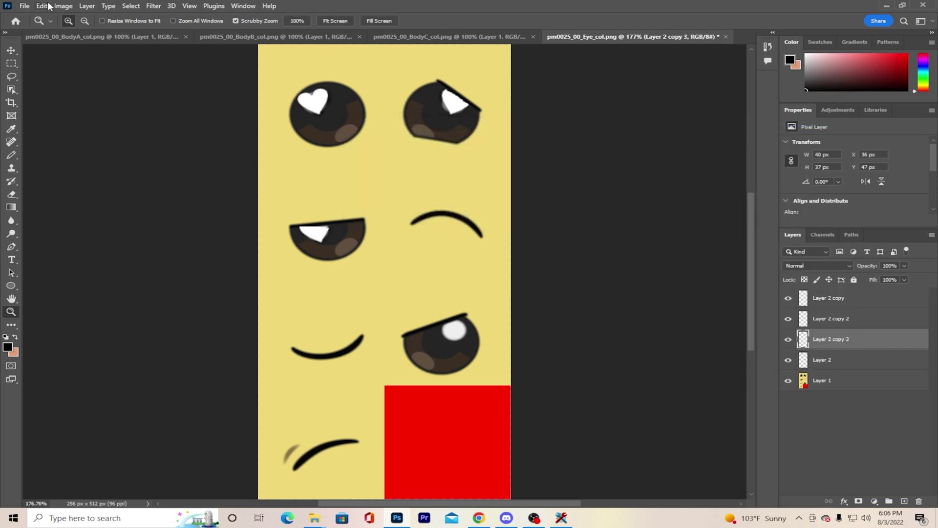
Flip the new heart copy horizontally and move it onto the highlight of the slanted-lid eye above the red block, at X 181 px, Y 304 px.
left_click(42, 6)
mouse_move(73, 235)
left_click(239, 424)
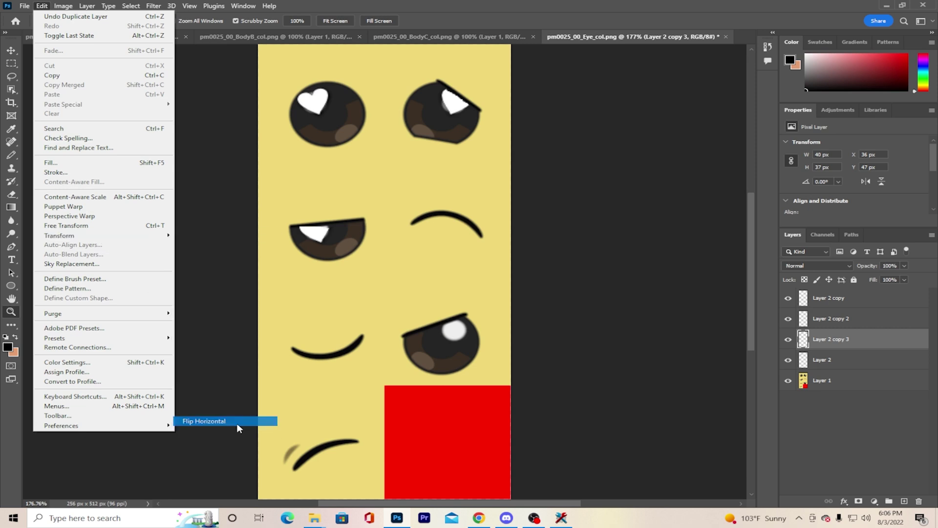
left_click(11, 51)
left_click_drag(310, 100, 452, 327)
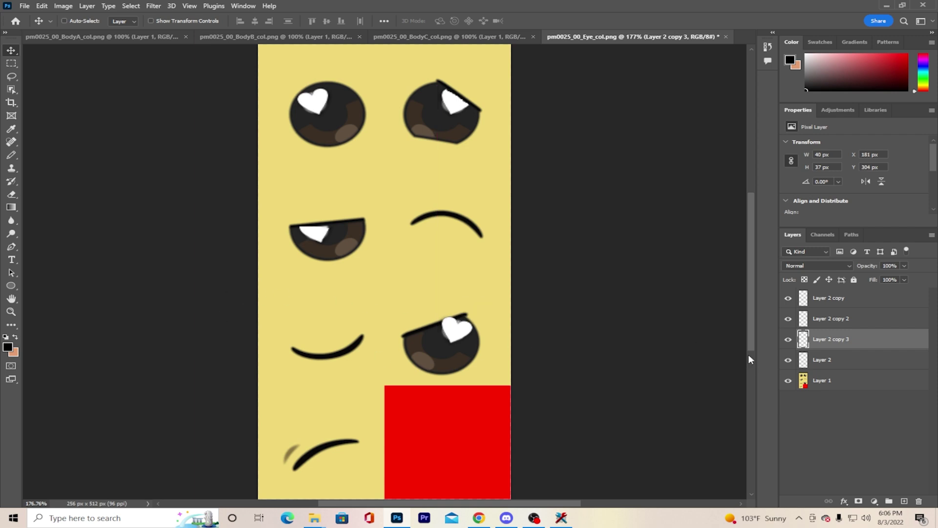
Erase the part of the Layer 2 copy 3 heart that overlaps the slanted eyelid.
left_click(11, 311)
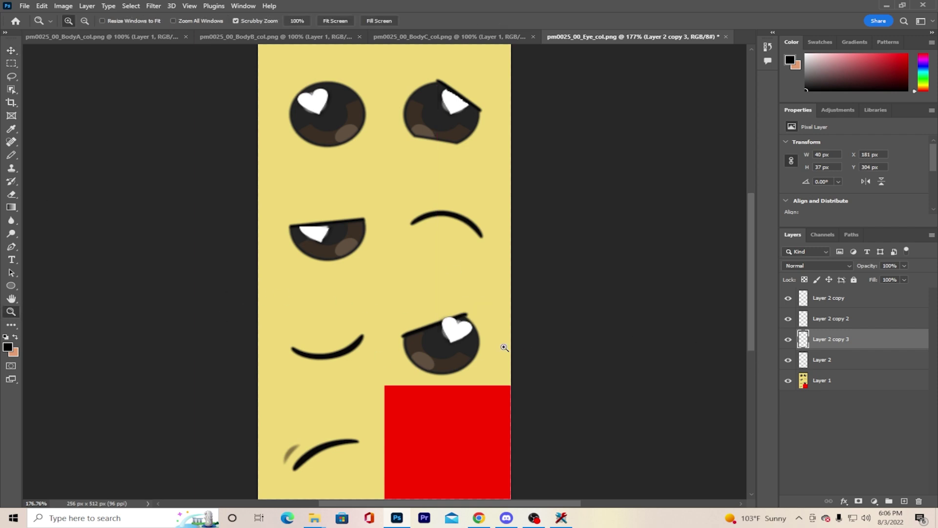
left_click(503, 345)
left_click(467, 334)
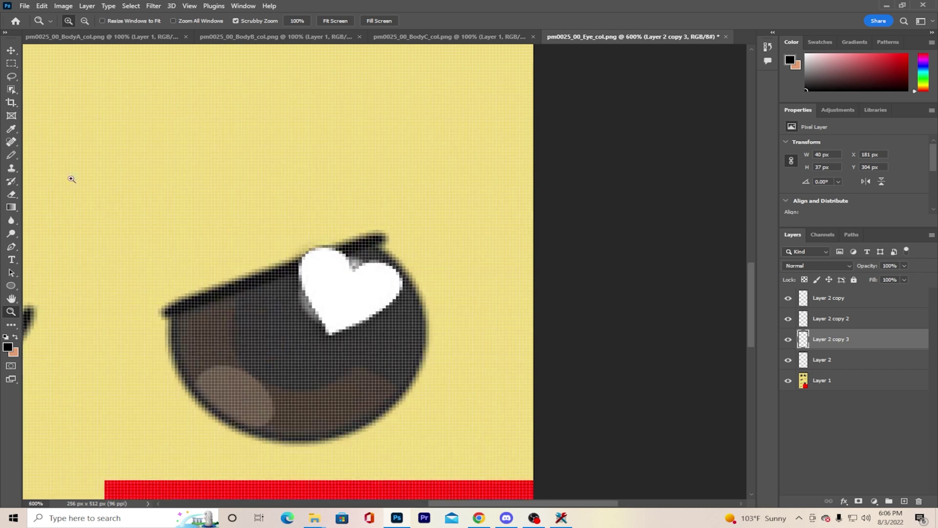
left_click(10, 194)
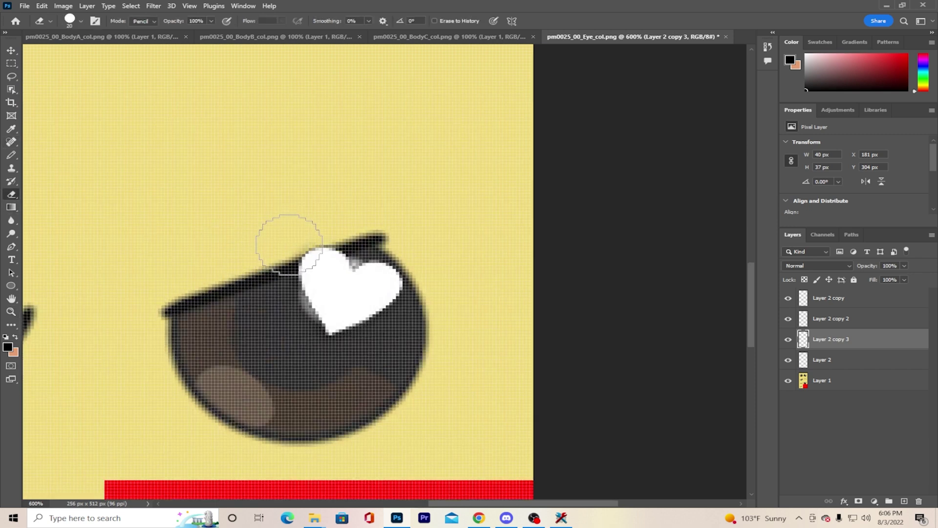
mouse_move(287, 247)
left_mouse_down()
mouse_move(293, 235)
mouse_move(307, 239)
mouse_move(304, 220)
mouse_move(346, 220)
left_mouse_up()
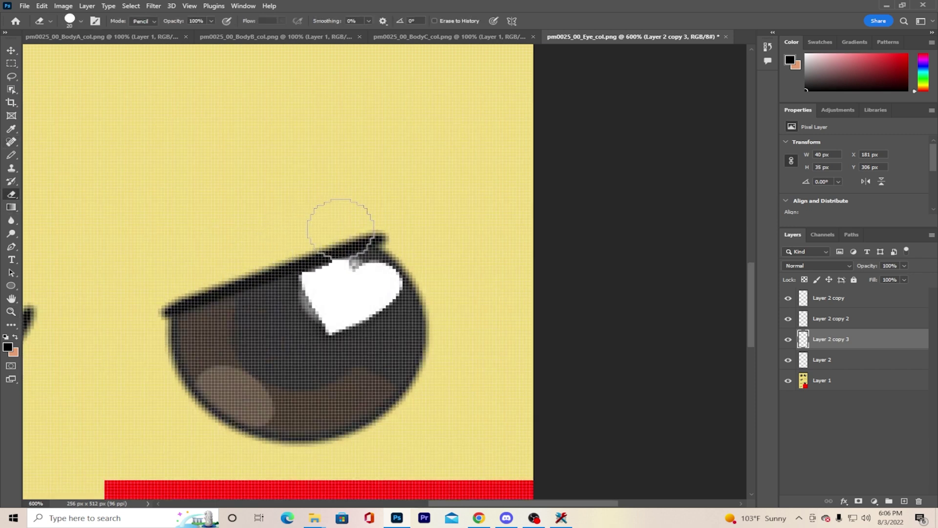
left_click(11, 311)
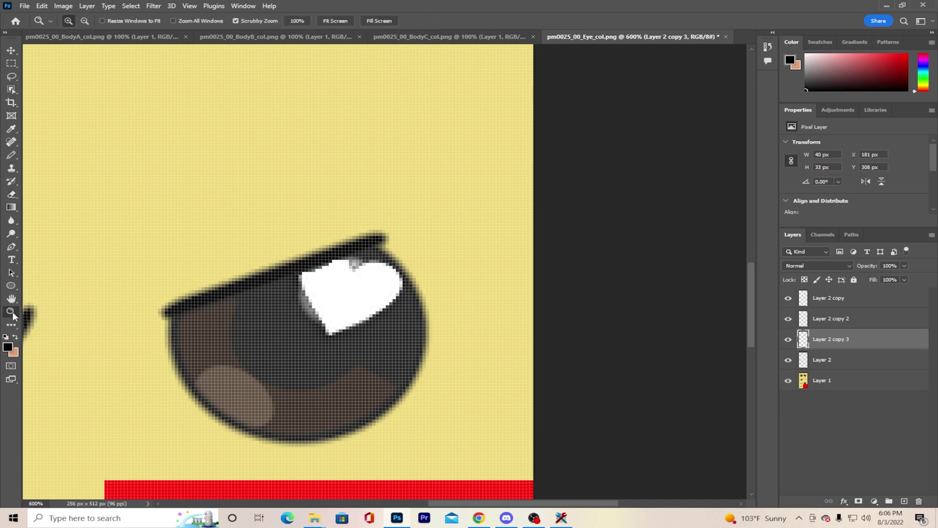
right_click(185, 307)
left_click(232, 318)
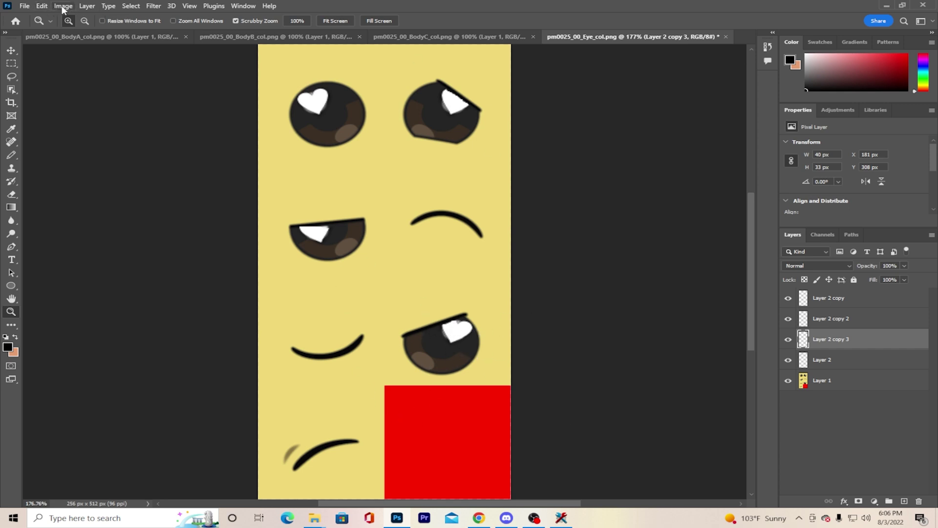
Try a Replace Color on Layer 1's yellow background with hue -63, saturation +100 and lightness +5.
left_click(849, 383)
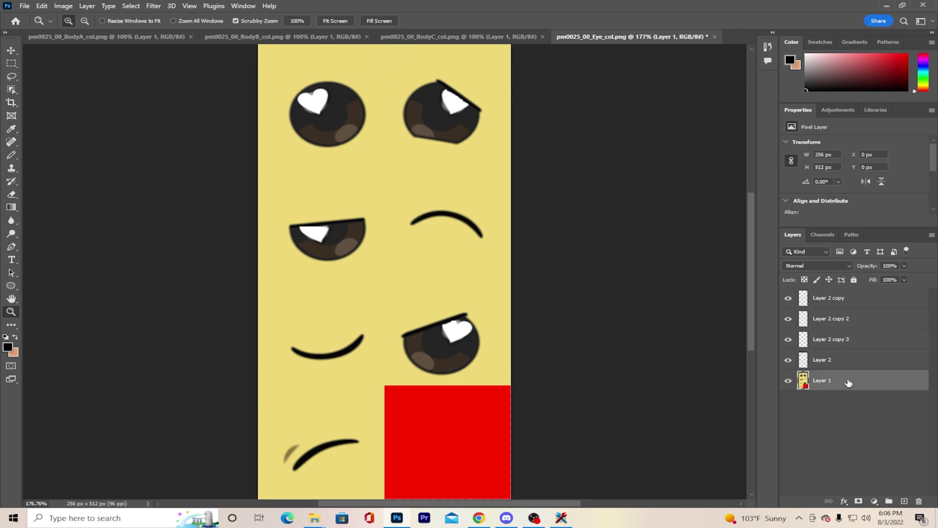
left_click(71, 6)
left_click(69, 7)
left_click(68, 7)
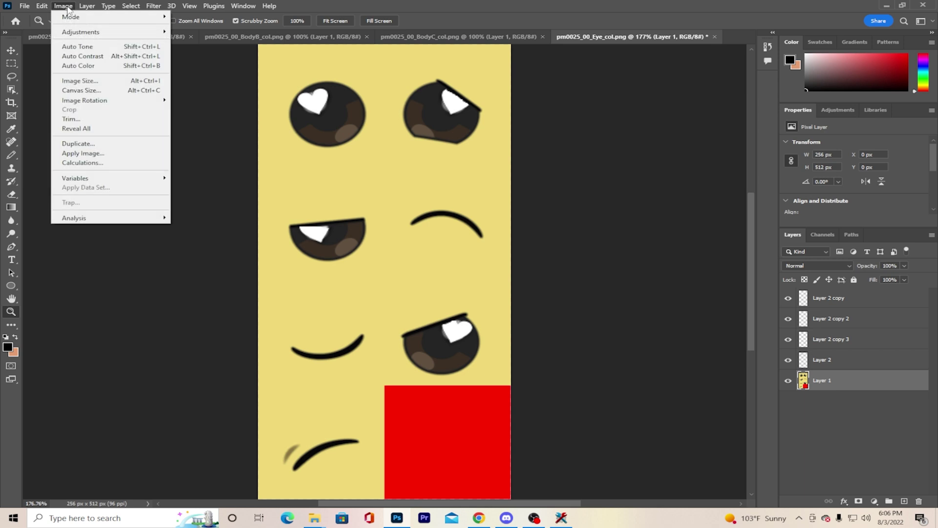
mouse_move(83, 32)
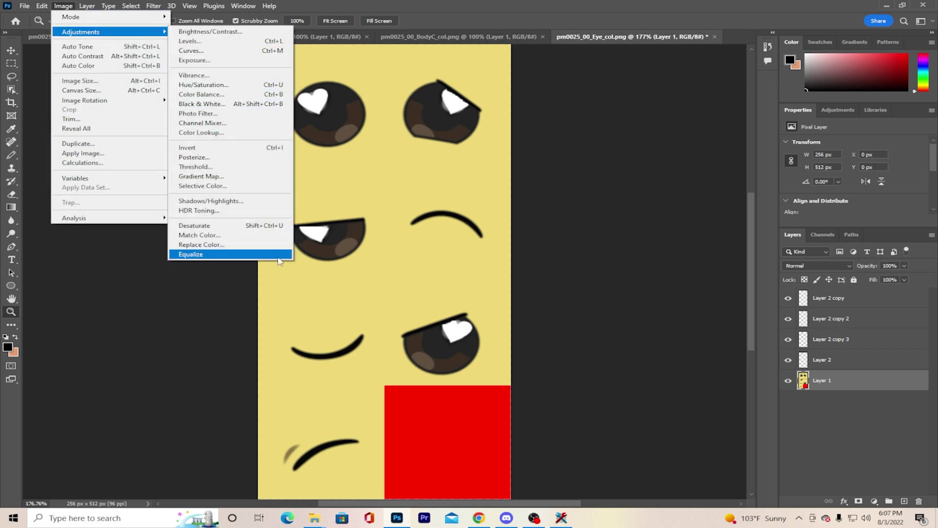
left_click(221, 244)
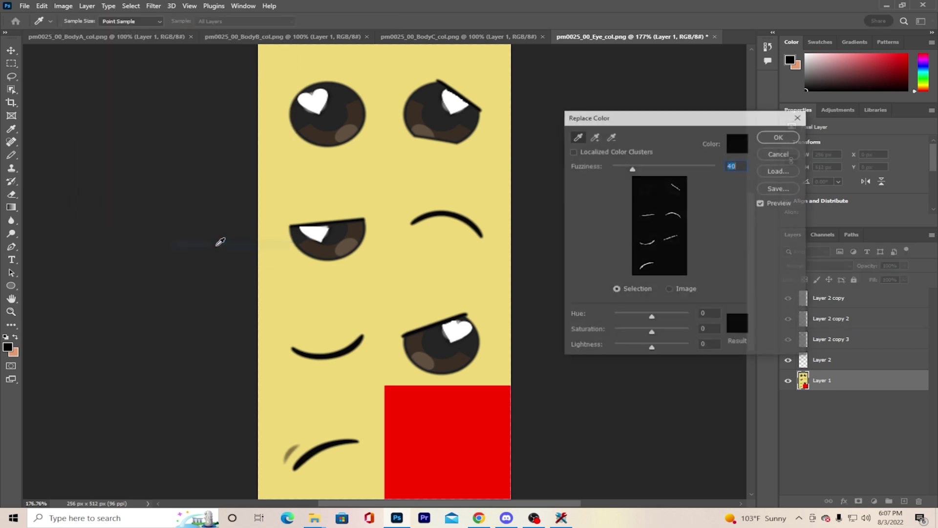
left_click(375, 160)
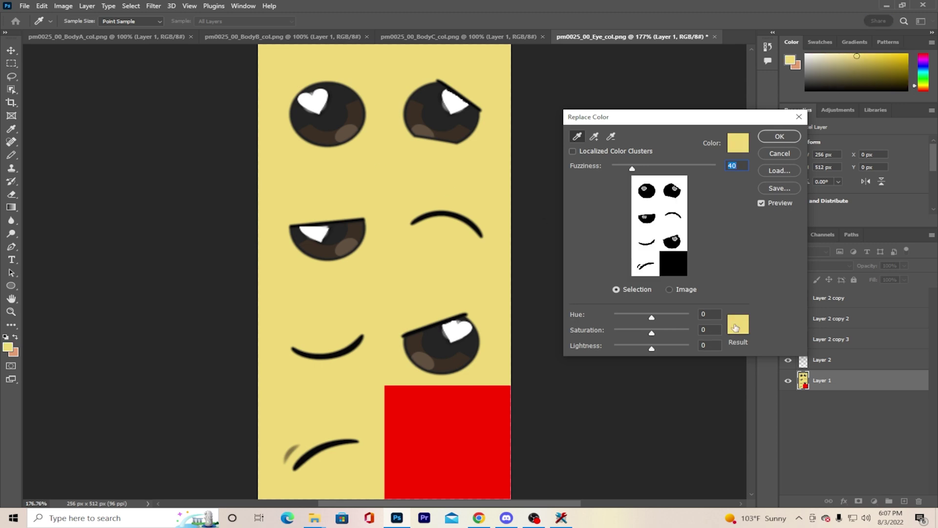
mouse_move(655, 317)
left_mouse_down()
mouse_move(696, 324)
mouse_move(623, 310)
mouse_move(640, 315)
left_mouse_up()
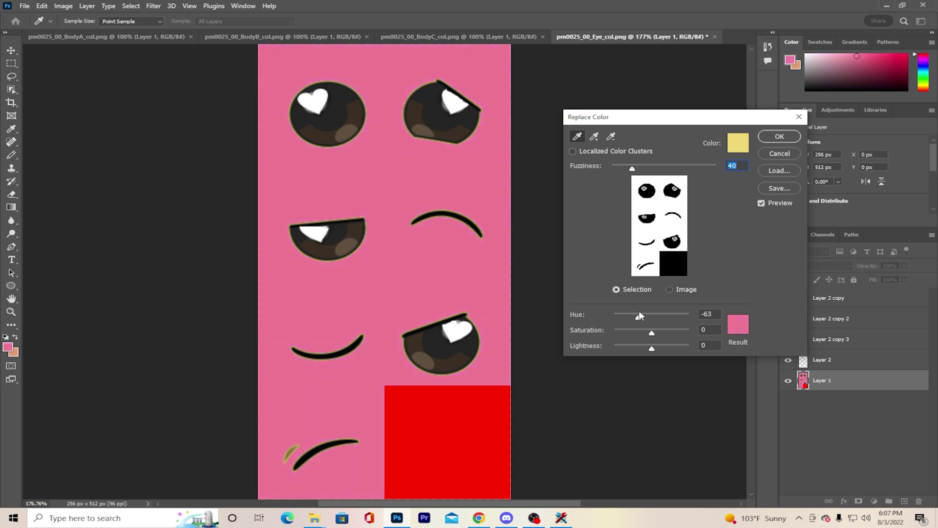
left_click_drag(639, 315, 697, 328)
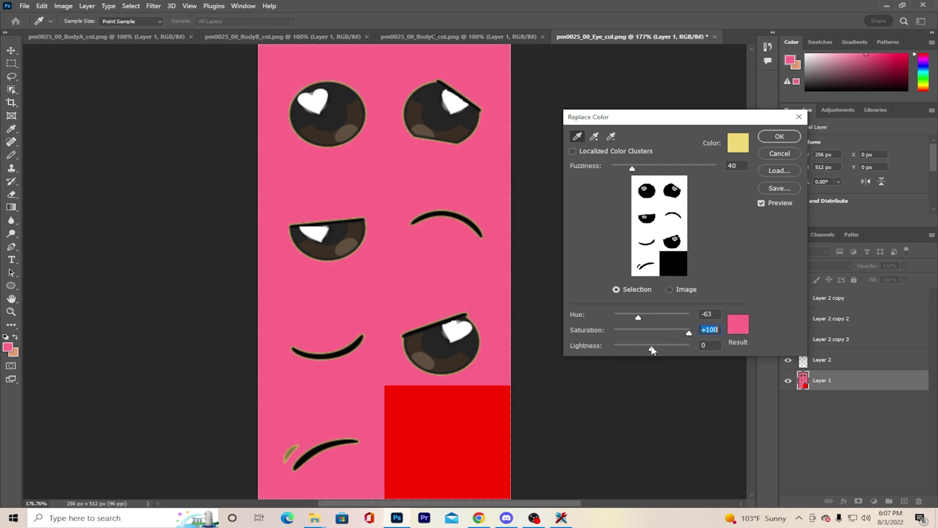
left_click_drag(652, 349, 653, 346)
Snip the Replace Color hue, saturation and lightness values into Snip & Sketch for reference, and cancel the color replacement.
key("super+shift+s")
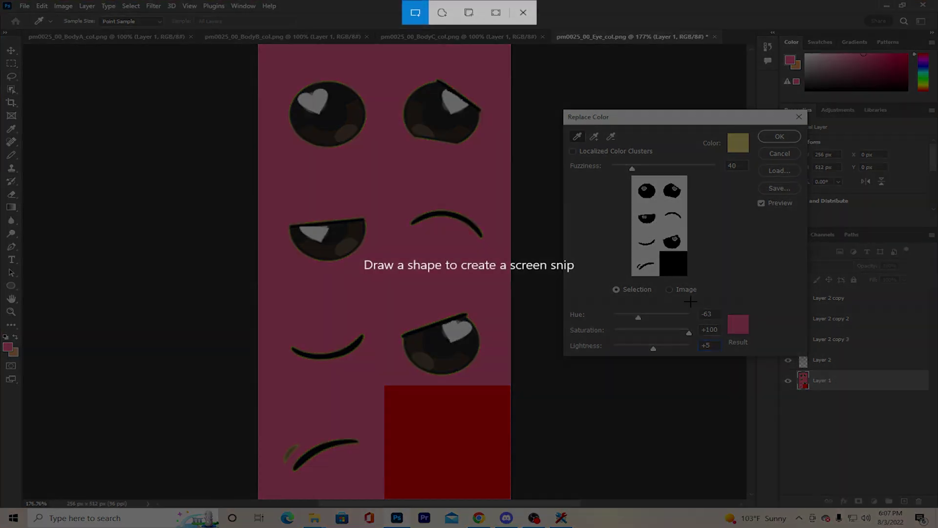
left_click_drag(688, 292, 734, 357)
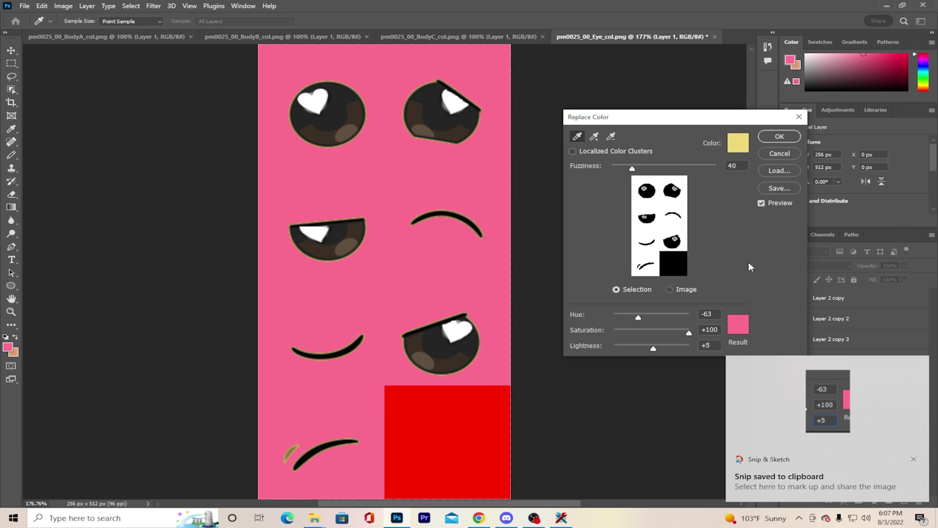
left_click(815, 479)
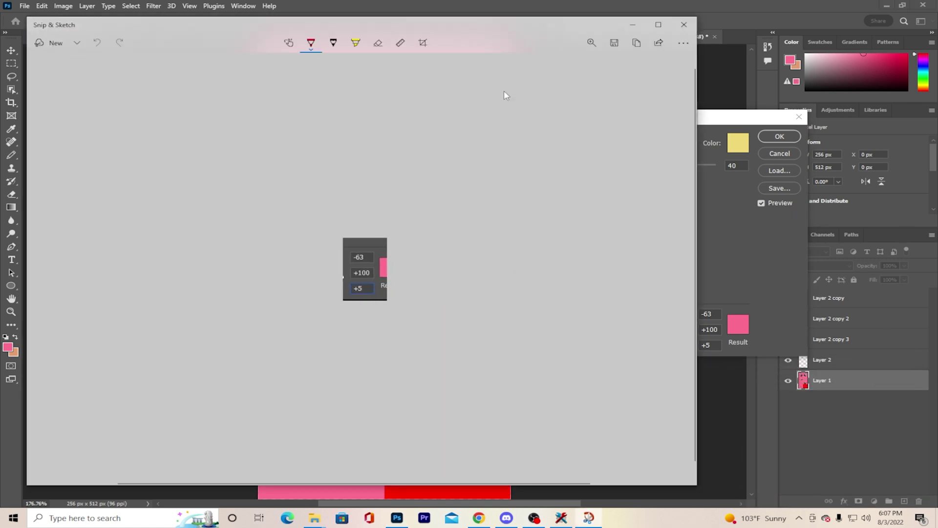
mouse_move(504, 24)
left_mouse_down()
mouse_move(811, 83)
mouse_move(937, 195)
mouse_move(937, 266)
left_mouse_up()
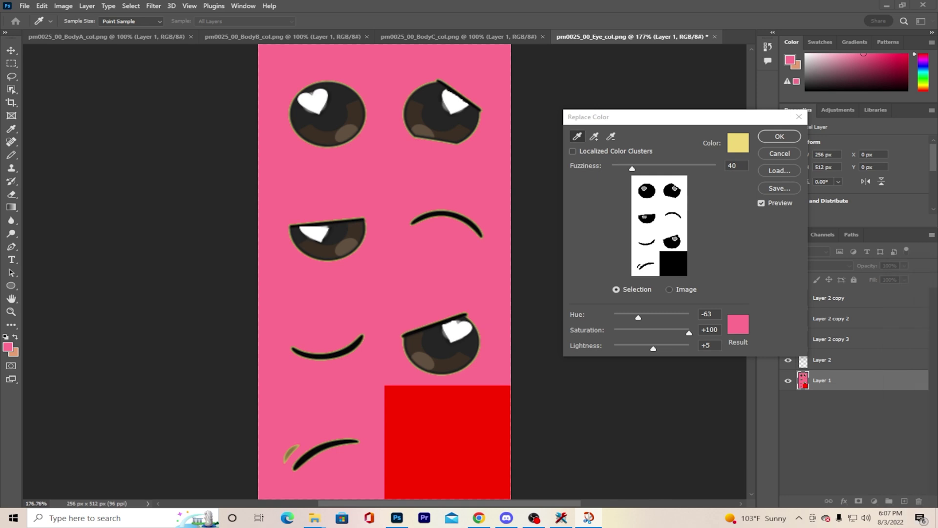
left_click(521, 42)
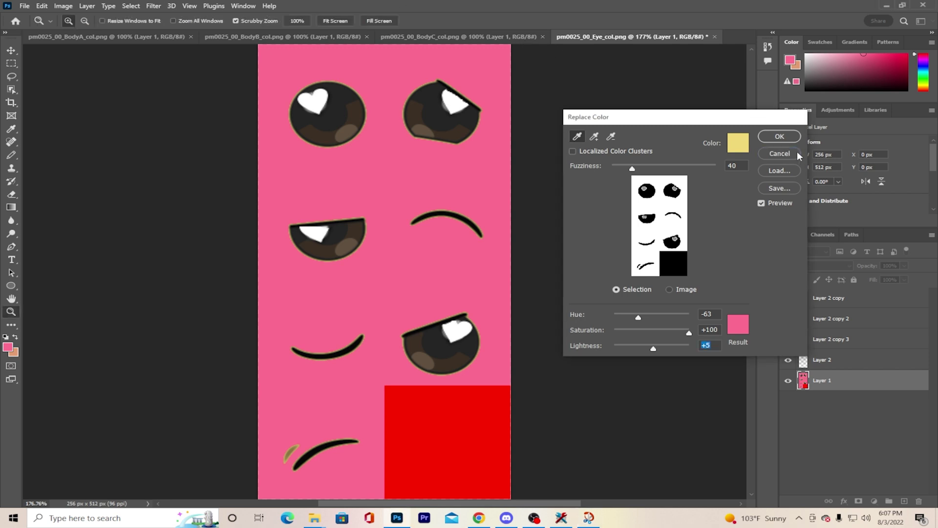
left_click(796, 152)
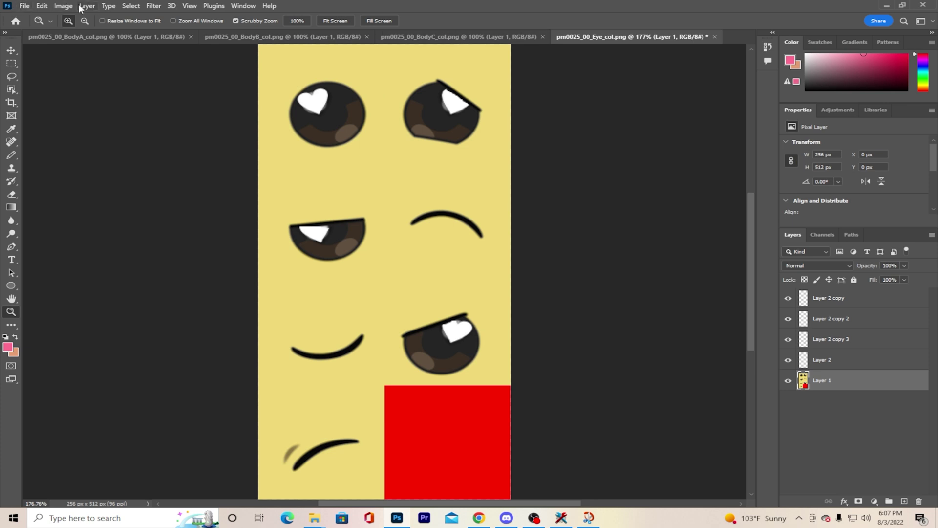
Replace the yellow background color of Layer 1 with pink using Replace Color at hue -63, saturation +100 and lightness +5.
left_click(63, 6)
mouse_move(83, 31)
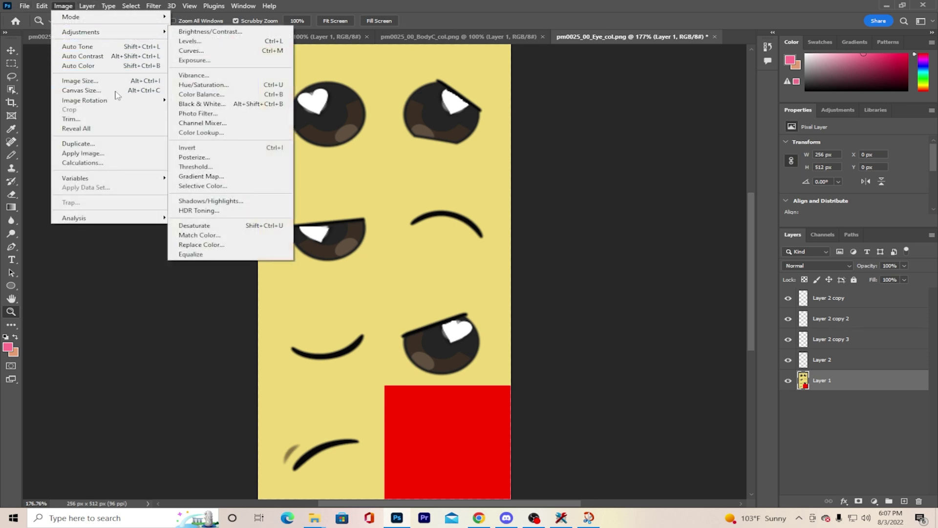
left_click(208, 247)
left_click(390, 172)
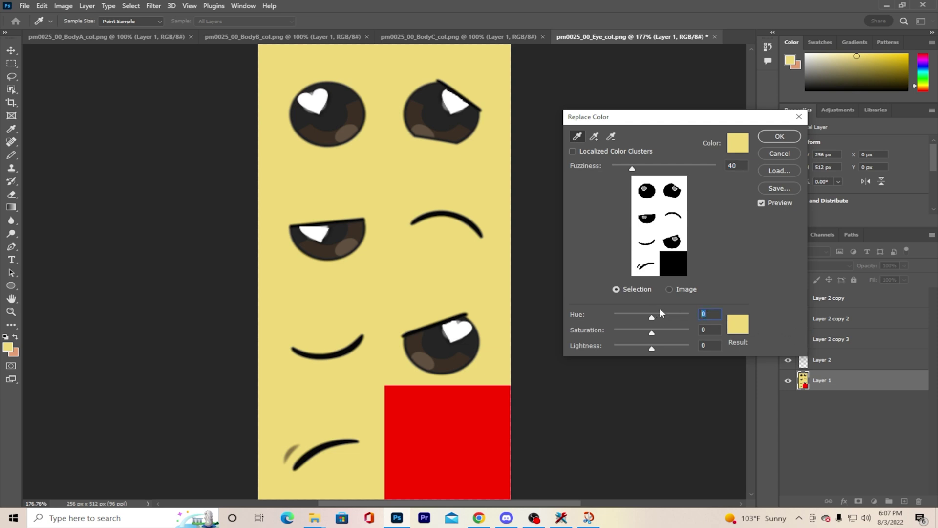
type("-63")
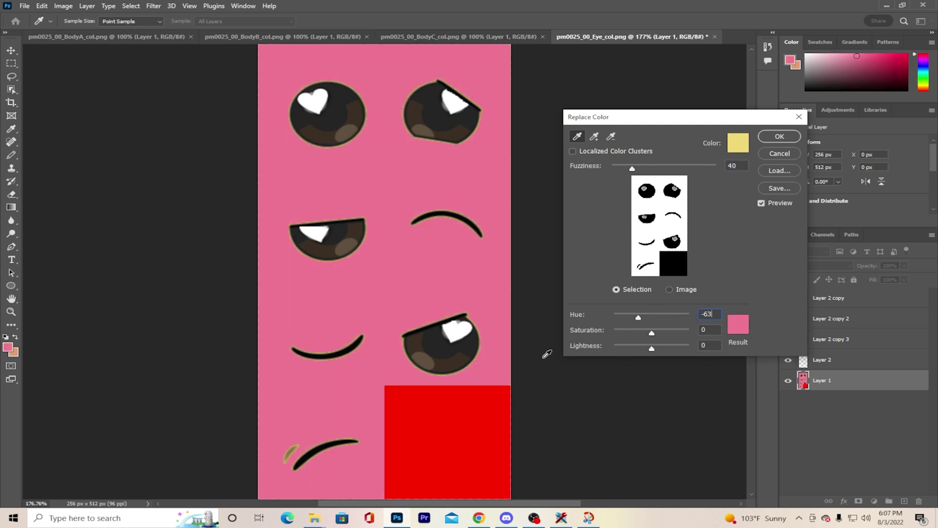
key("Tab")
type("100")
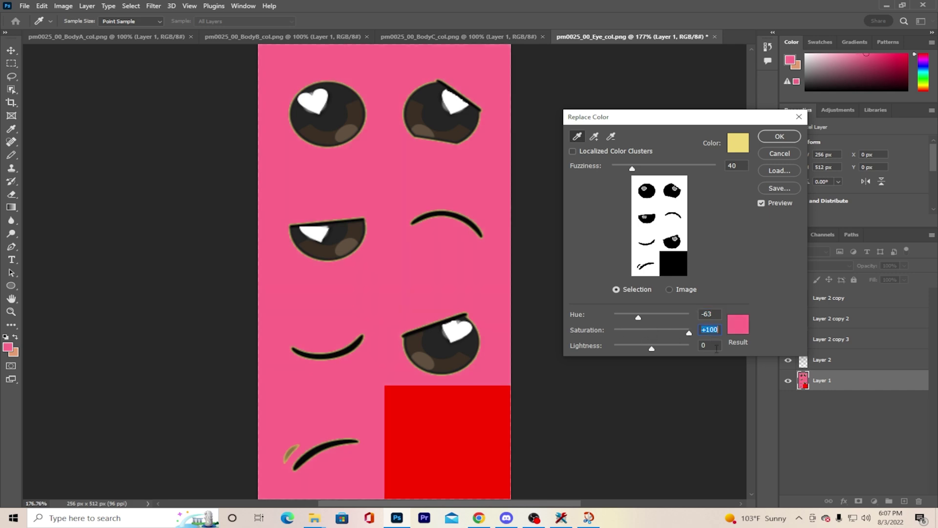
key("Tab")
type("5")
left_click(790, 138)
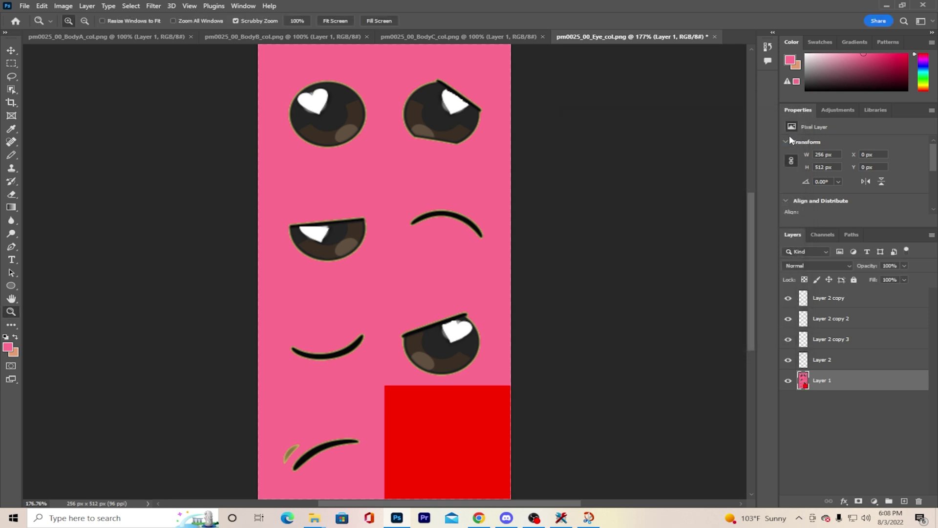
Replace the yellow in the pm0025_00_BodyC_col.png texture with pink matching the eye texture, using Replace Color at hue -63 and saturation +100.
left_click(493, 35)
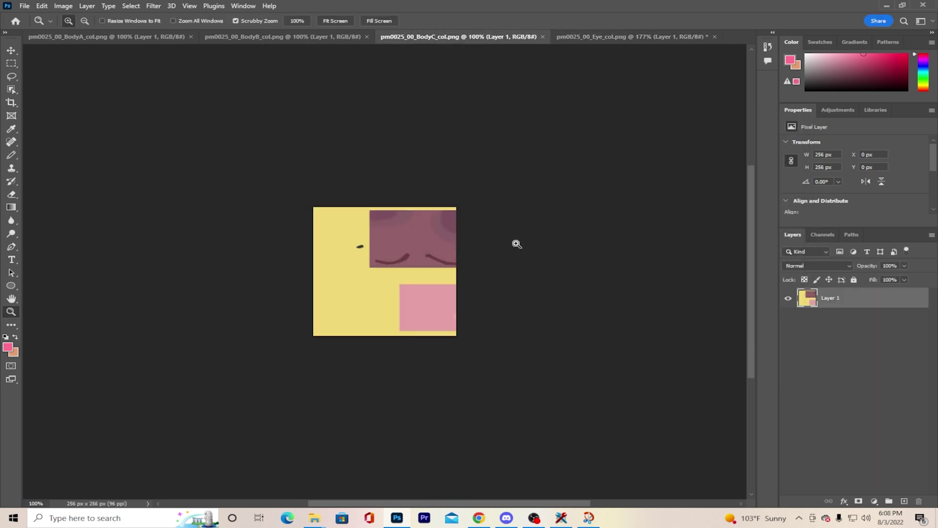
left_click(64, 6)
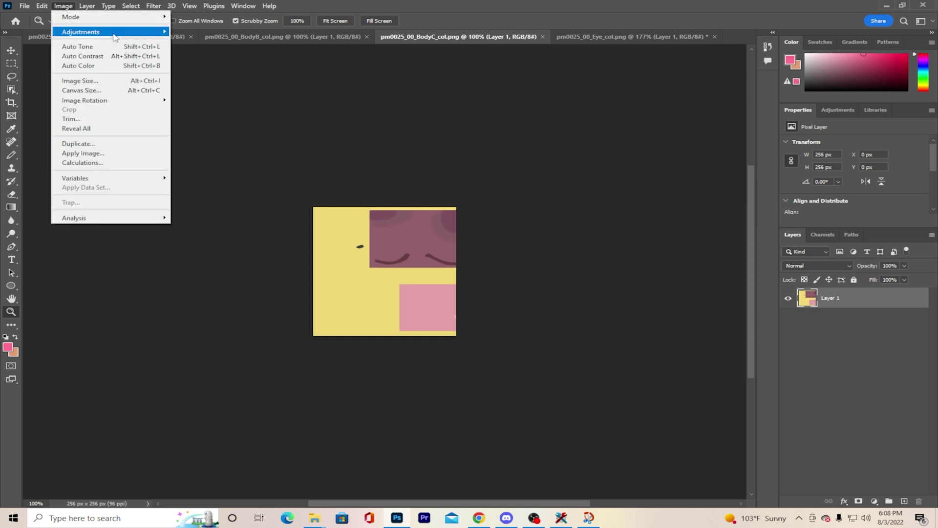
mouse_move(115, 33)
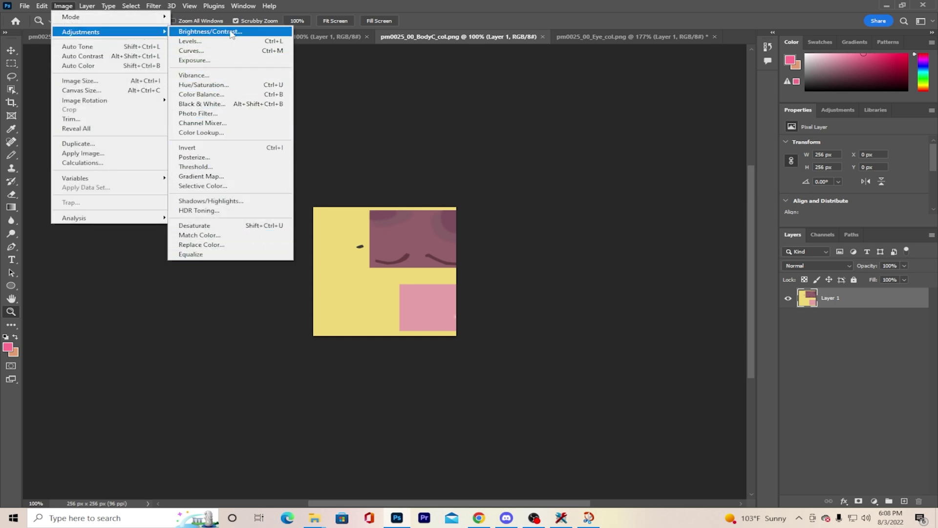
left_click(230, 245)
left_click(362, 288)
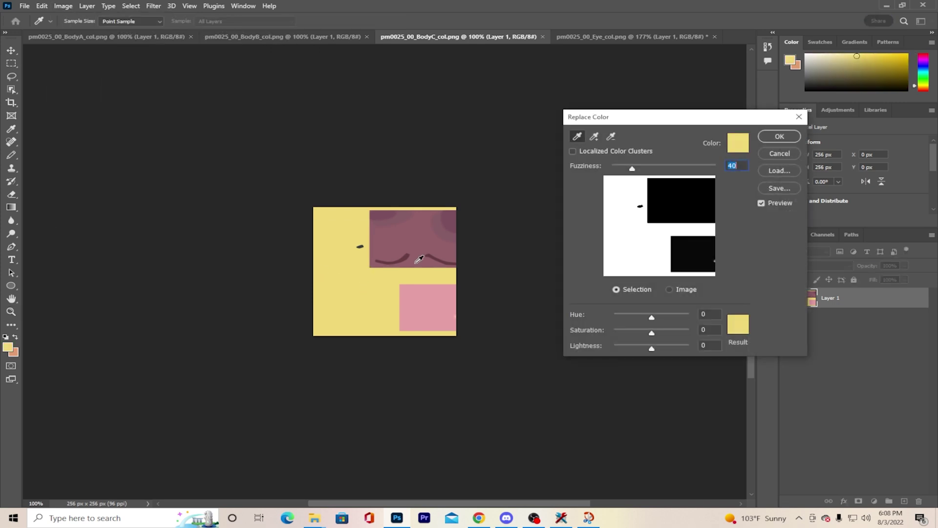
left_click(722, 313)
type("-63")
key("Tab")
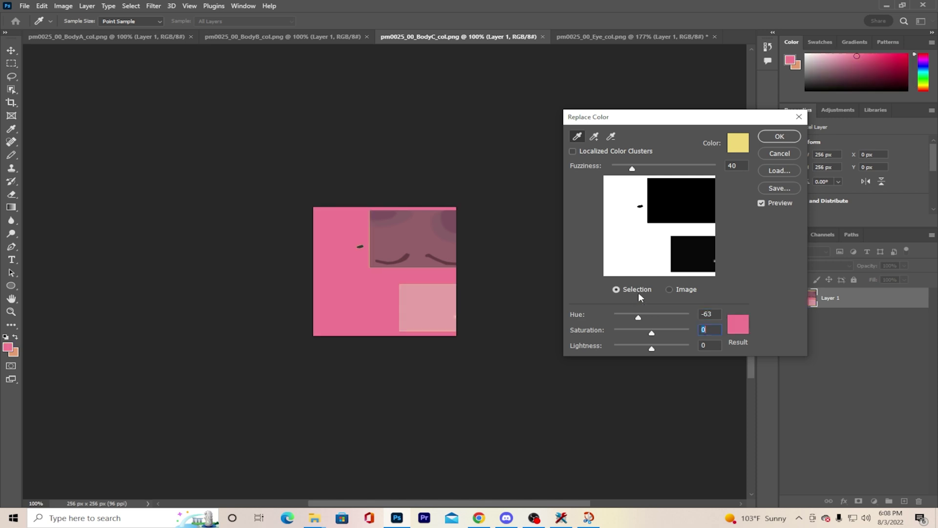
type("100")
key("Tab")
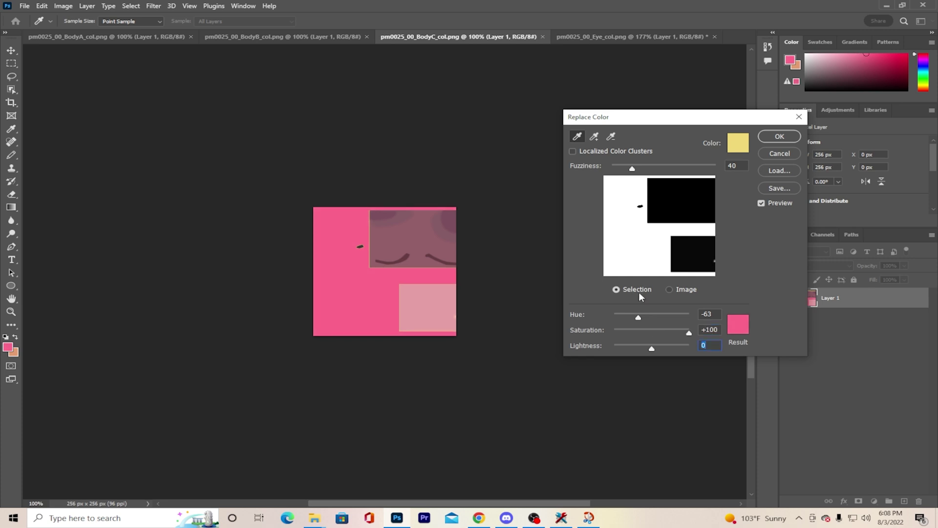
key("Return")
key("z")
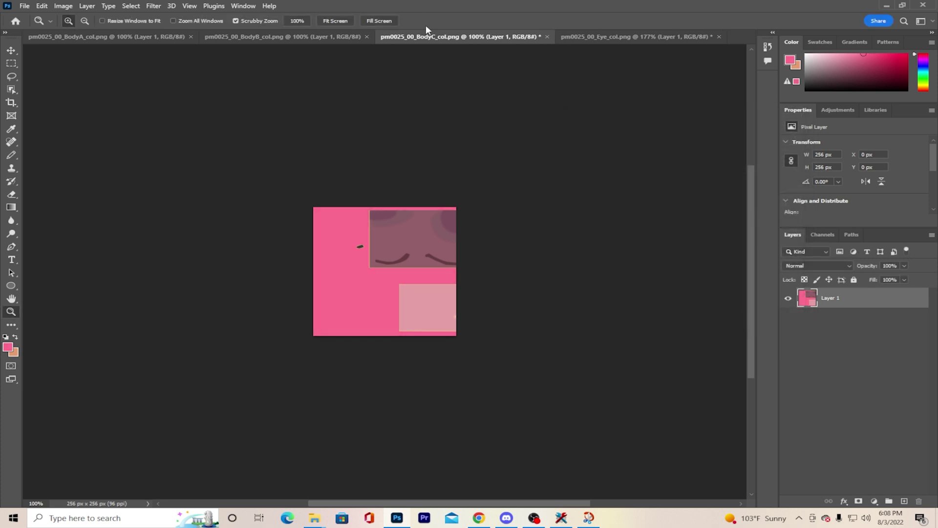
Replace the yellow background of the pm0025_00_BodyB_col.png texture with pink using Replace Color at hue -63, saturation +100 and lightness +5.
key("ctrl+plus")
left_click(274, 39)
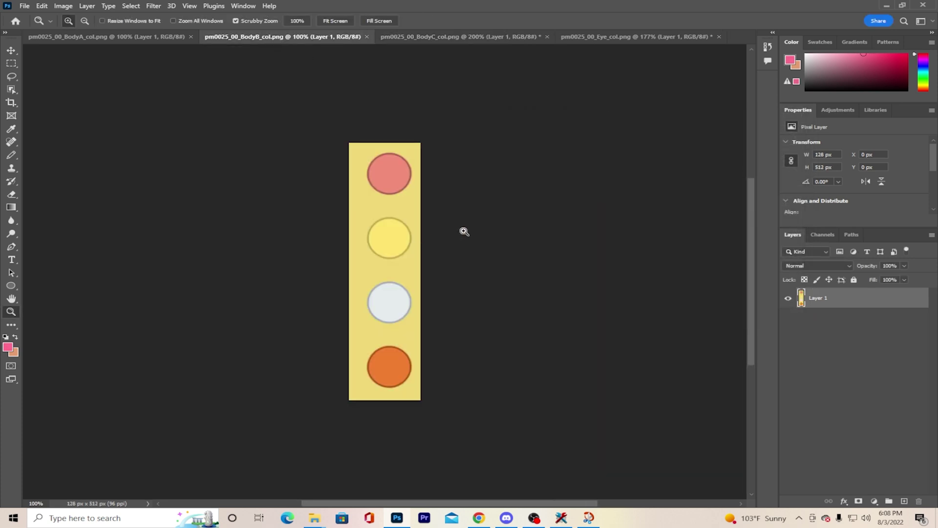
left_click(64, 6)
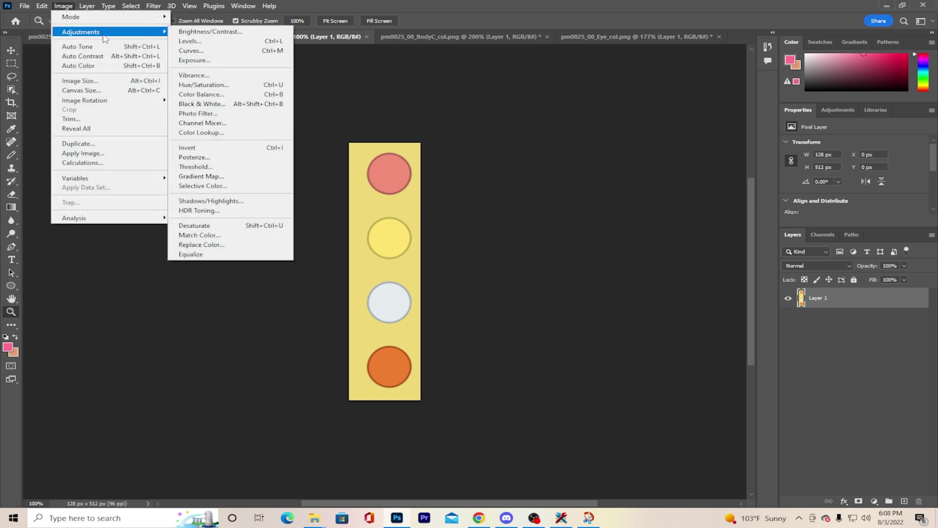
left_click(202, 245)
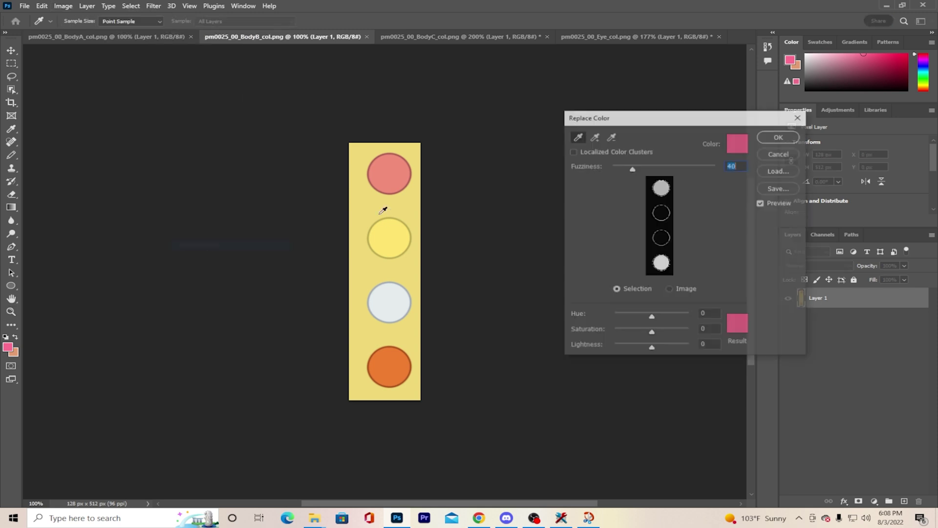
left_click(359, 186)
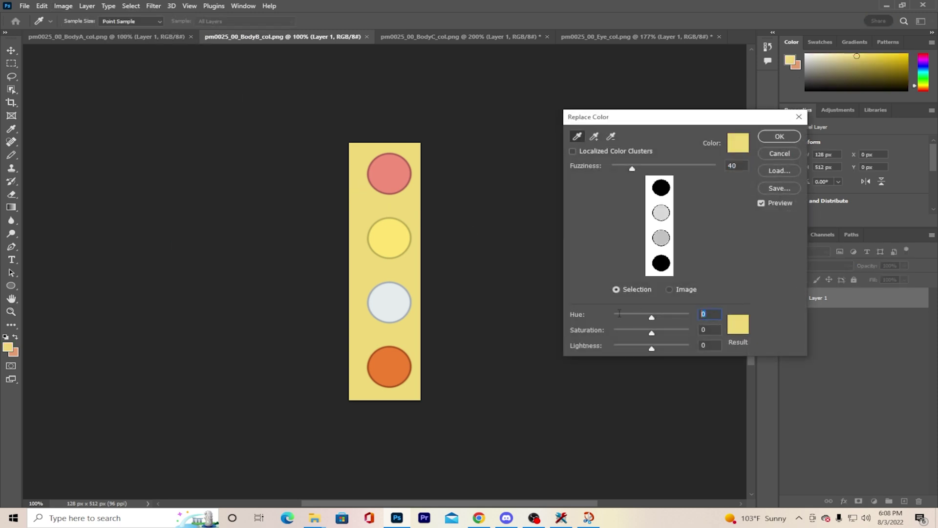
type("-63")
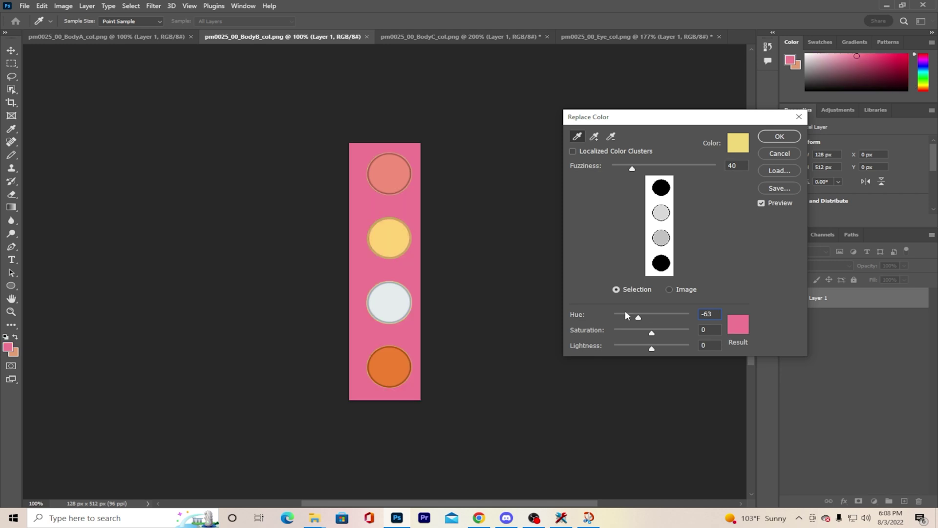
key("Tab")
type("100")
key("Tab")
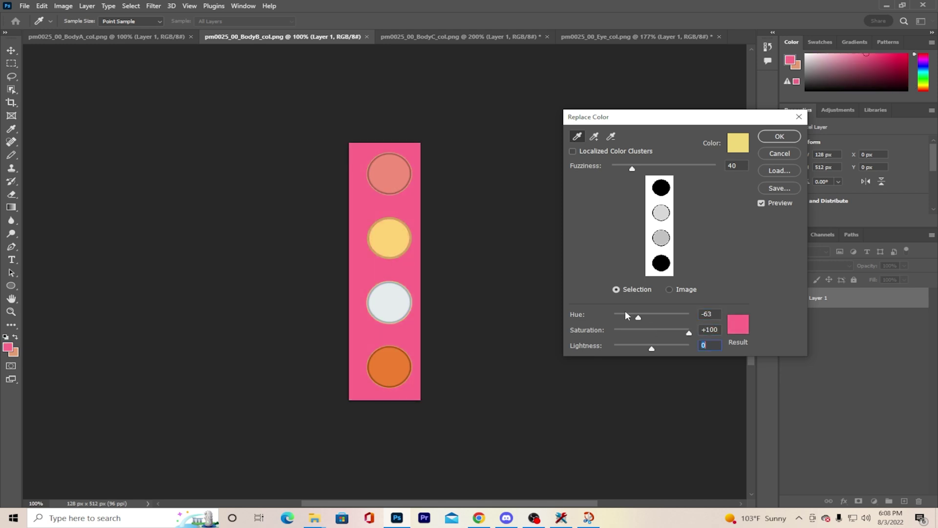
type("5")
key("Return")
key("z")
Try replacing only the yellow in the pm0025_00_BodyA_col.png texture using Replace Color at hue -63 and saturation +100.
left_click(54, 37)
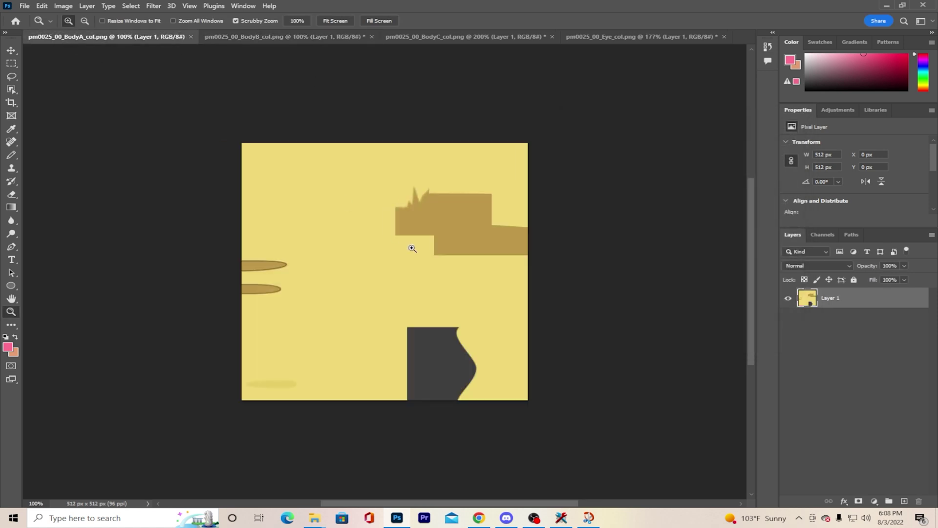
left_click(60, 6)
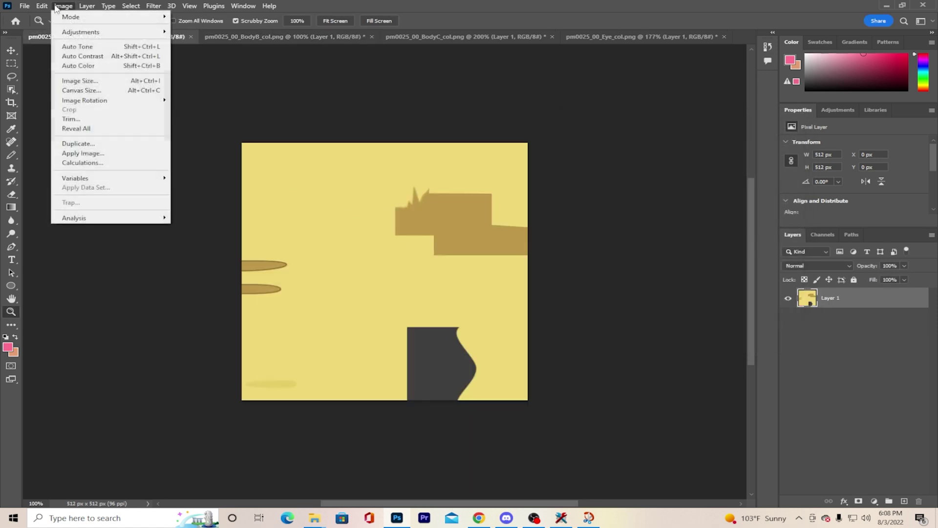
left_click(61, 6)
left_click(61, 6)
mouse_move(101, 32)
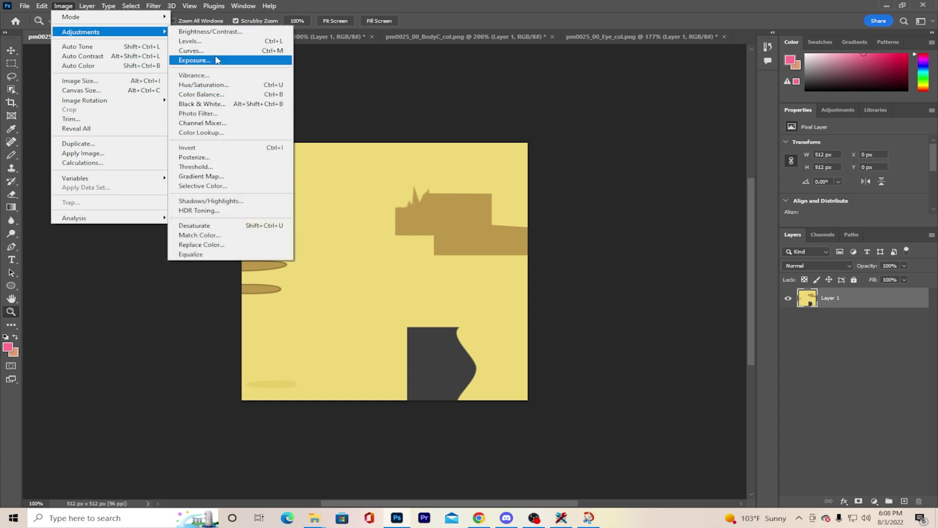
left_click(235, 244)
left_click(368, 199)
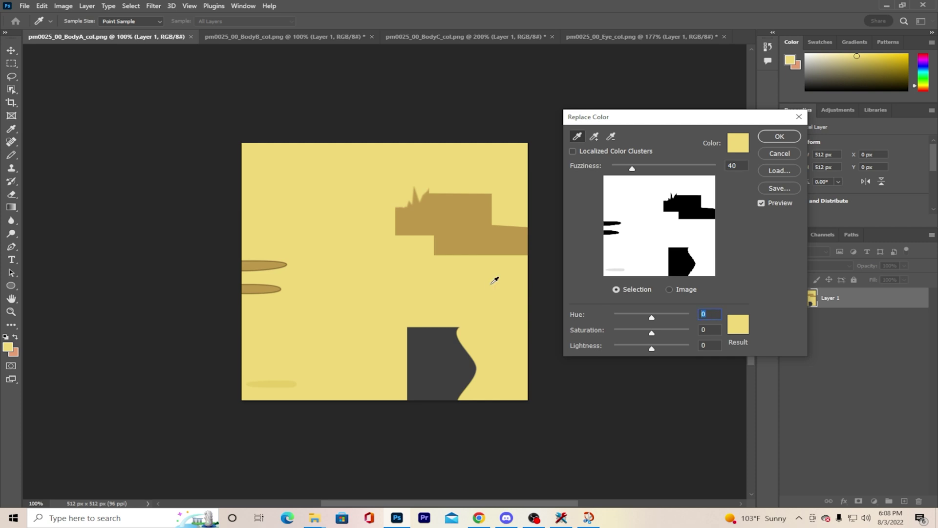
type("-63")
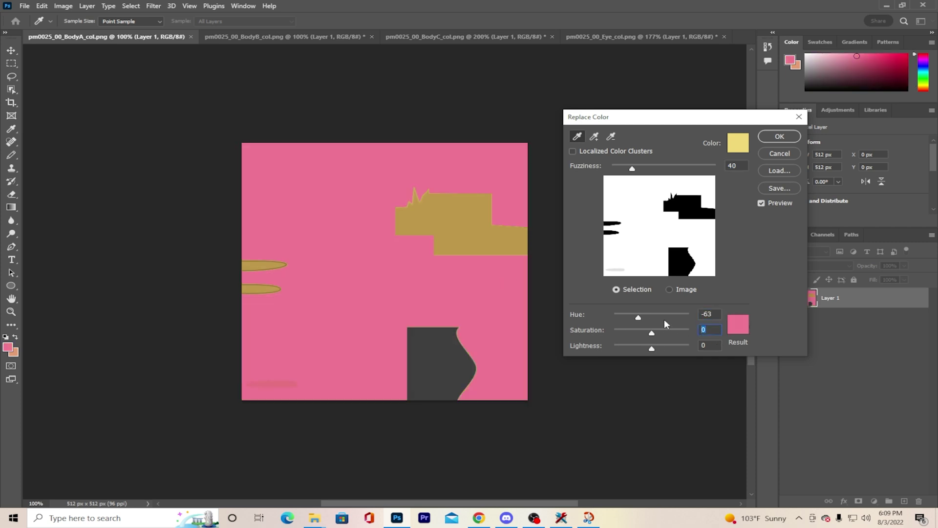
type("100")
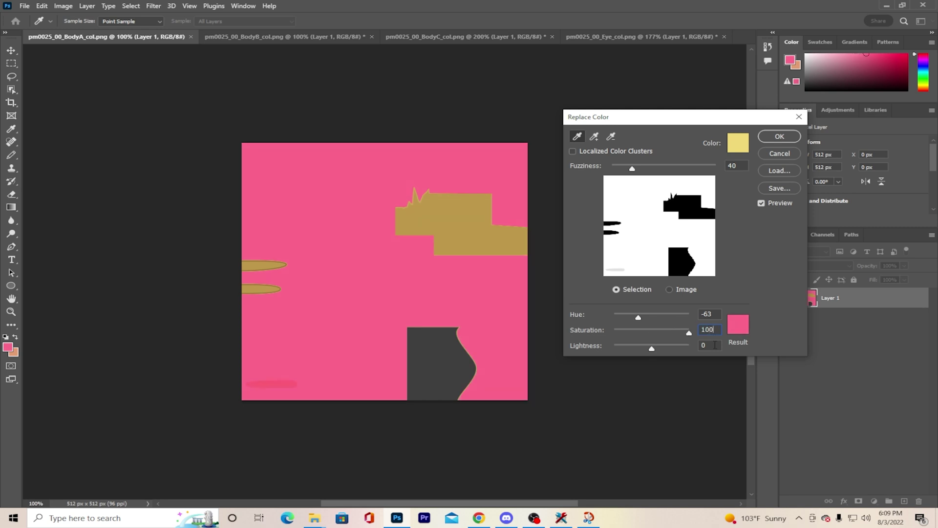
key("Return")
key("z")
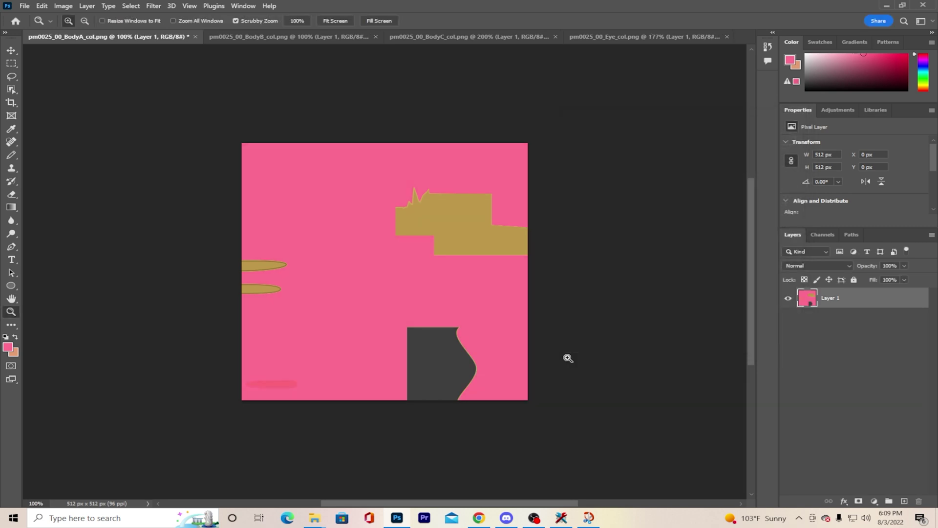
key("ctrl+z")
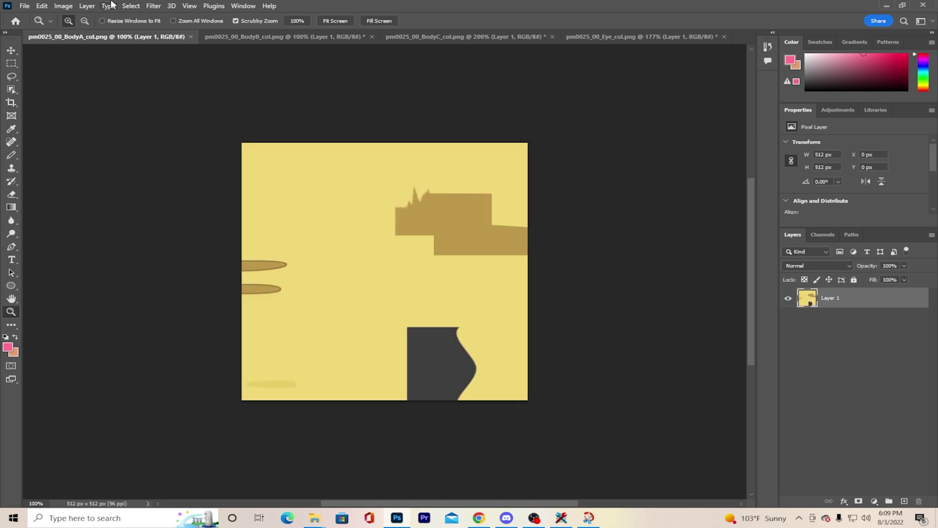
Set up a Replace Color on the BodyA texture's yellow with hue -63, saturation +100 and lightness +5.
left_click(60, 7)
mouse_move(112, 33)
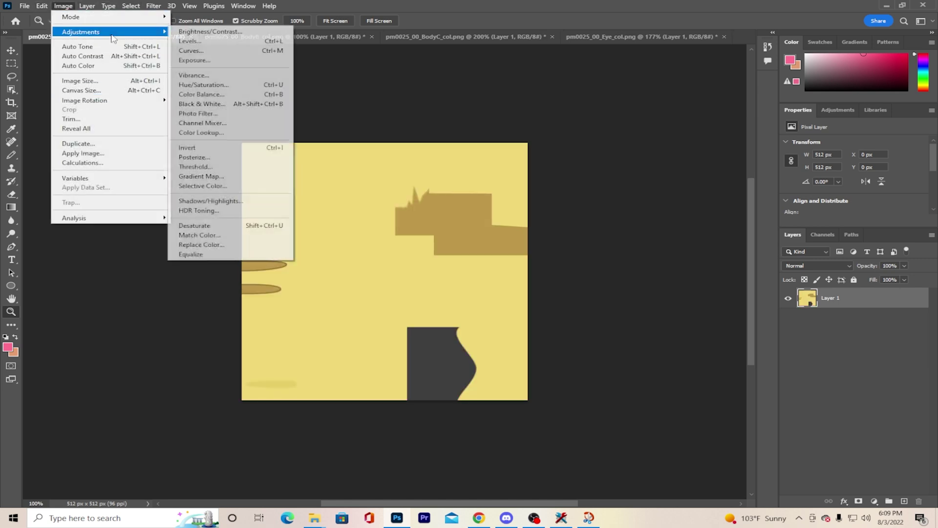
left_click(220, 244)
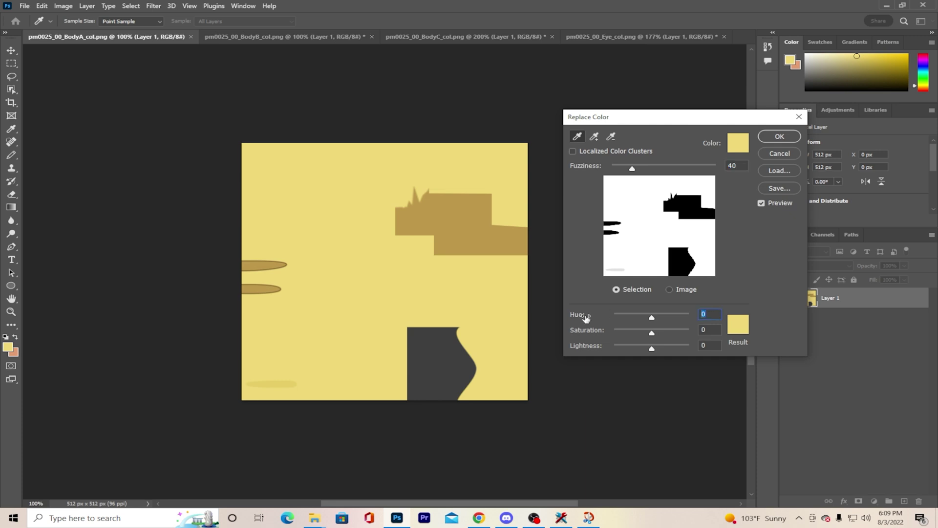
type("63")
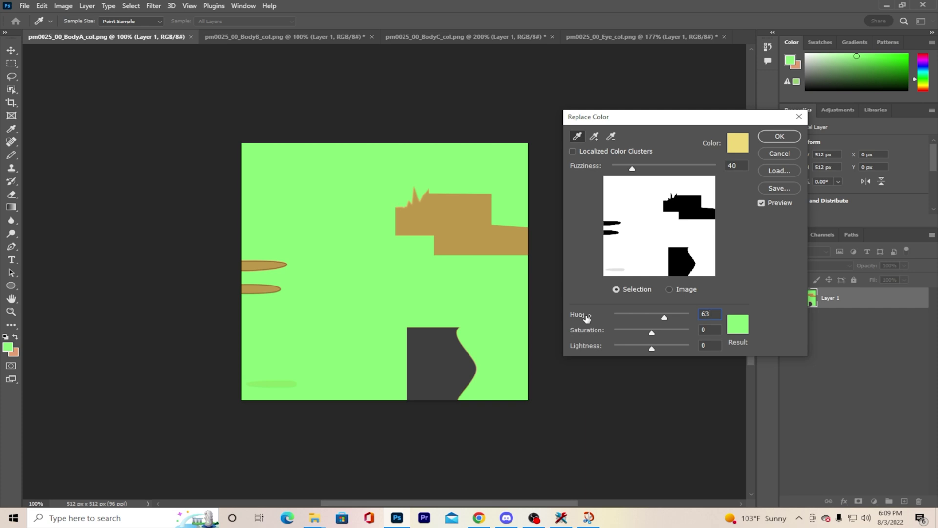
key("Home")
type("-")
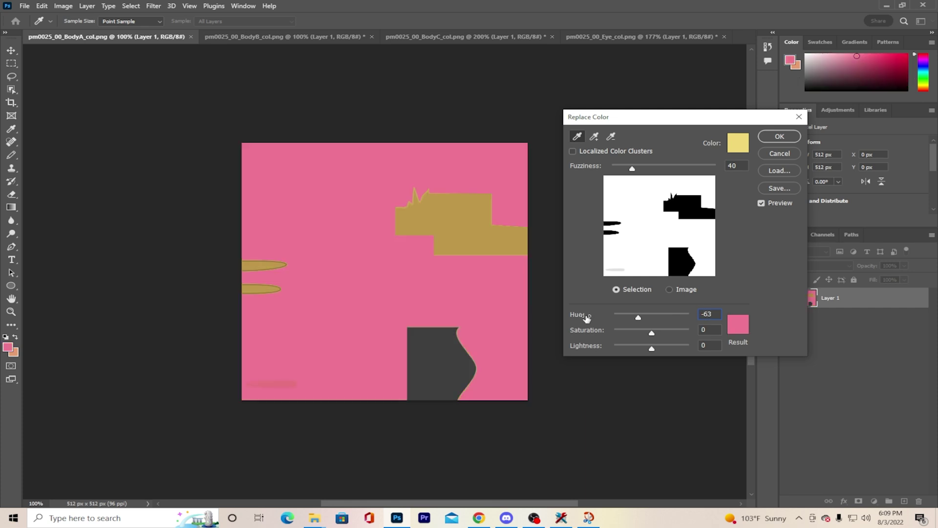
type("100")
key("Tab")
Add the brown patch, brown stripes and darker yellow ellipse to the color selection and apply the replacement.
left_click(596, 138)
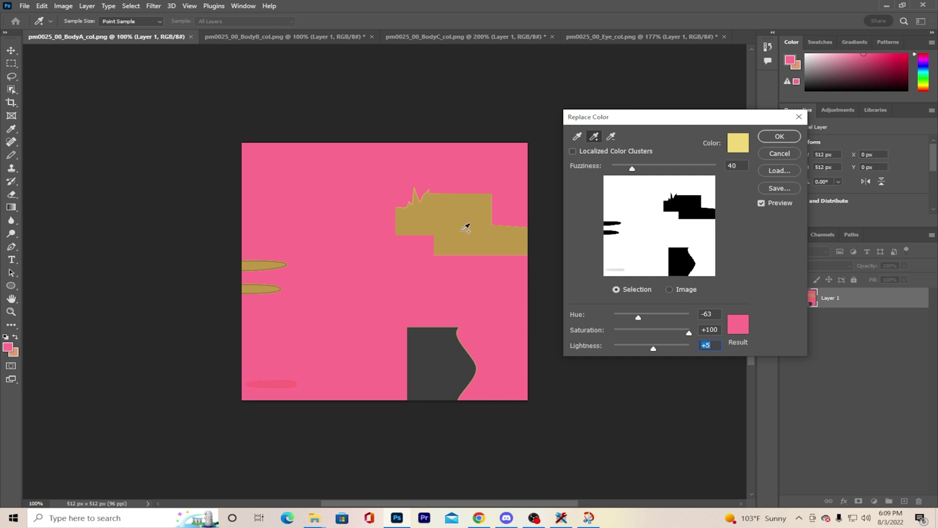
left_click(466, 226)
left_click(269, 266)
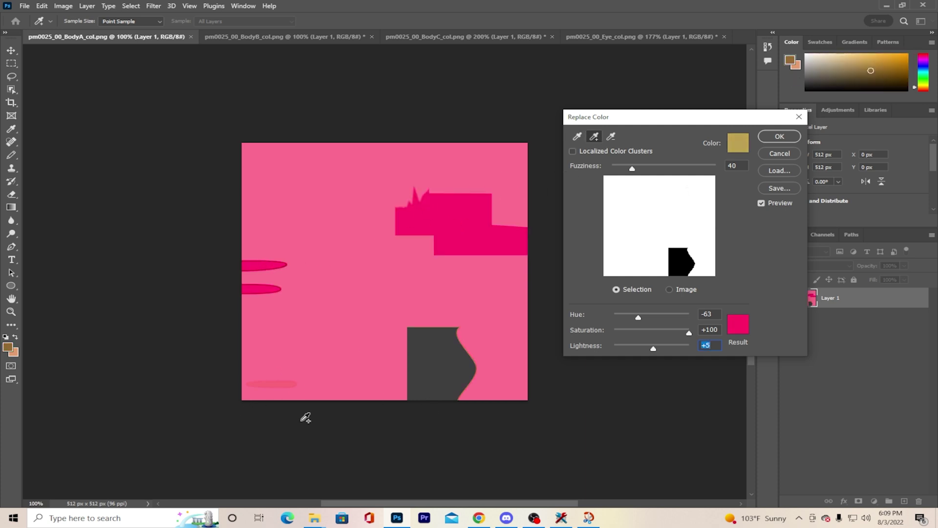
left_click(277, 383)
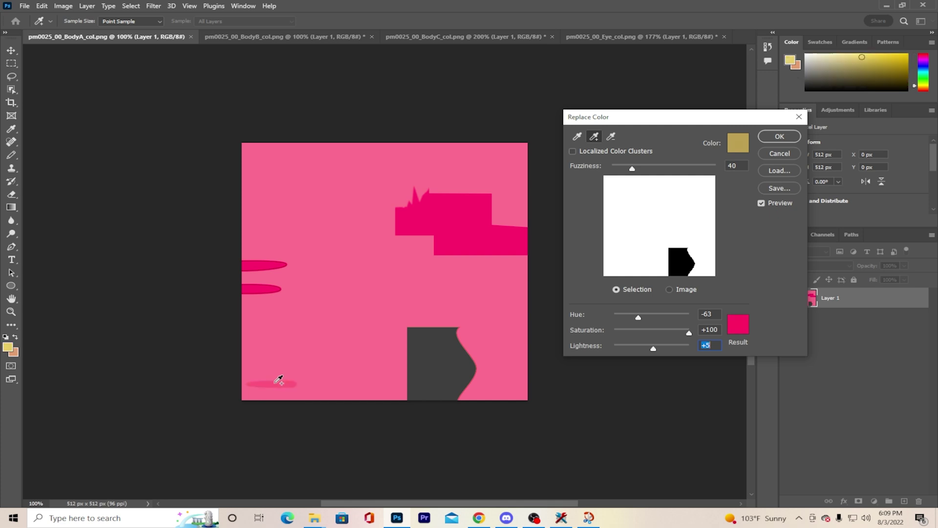
left_click(788, 138)
key("z")
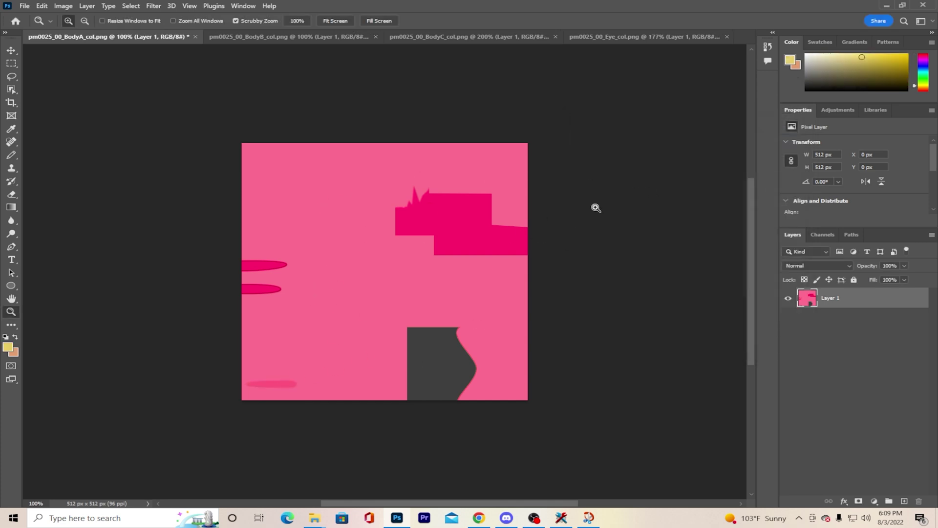
Quick-export the BodyA texture as a PNG over the original in the pokemon archive's New folder, and close the document without saving.
left_click(24, 7)
mouse_move(67, 161)
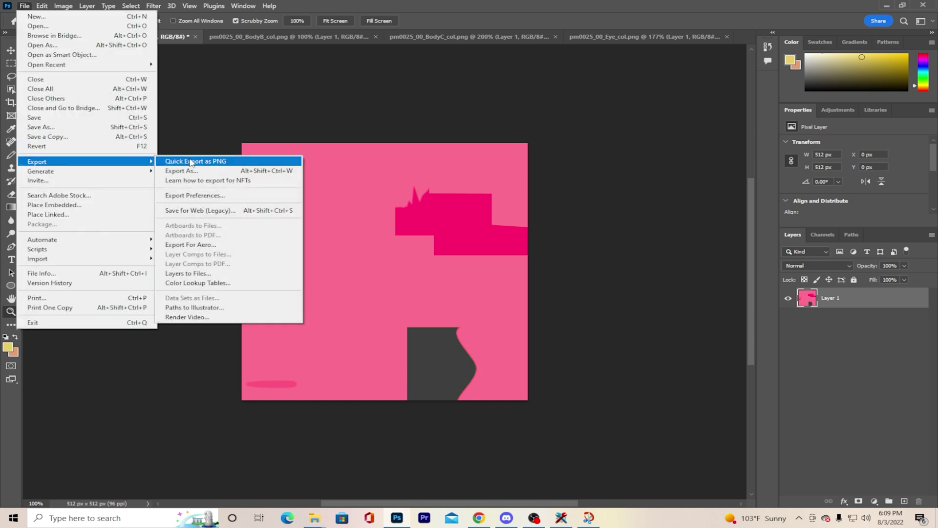
left_click(191, 161)
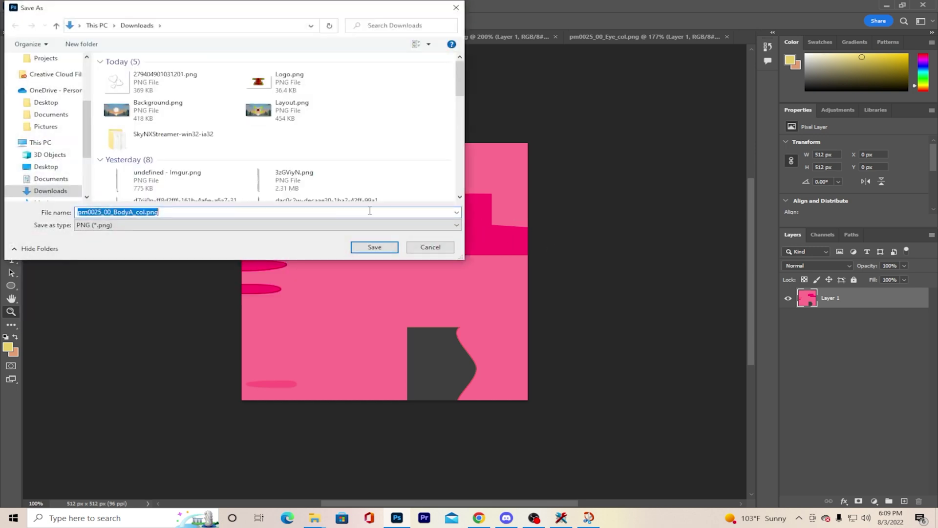
scroll(33, 137, "up", 2)
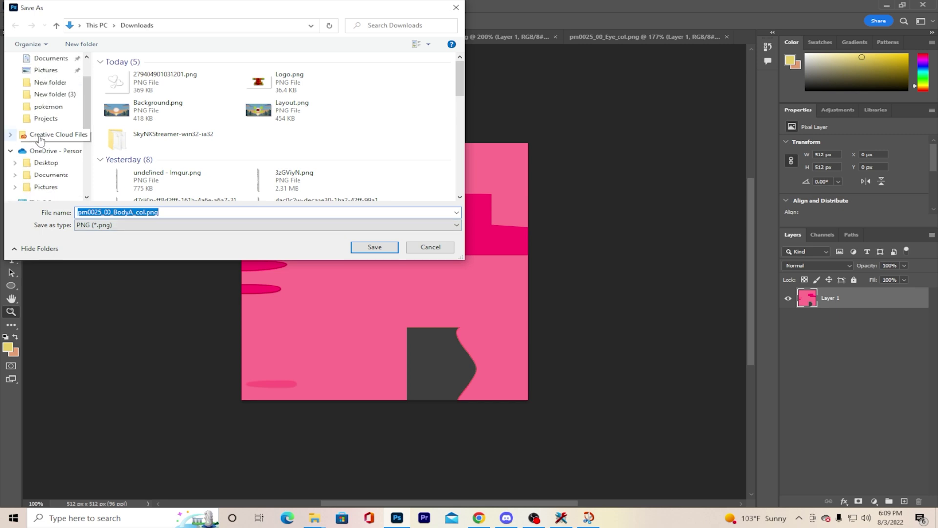
scroll(40, 139, "up", 2)
left_click(48, 131)
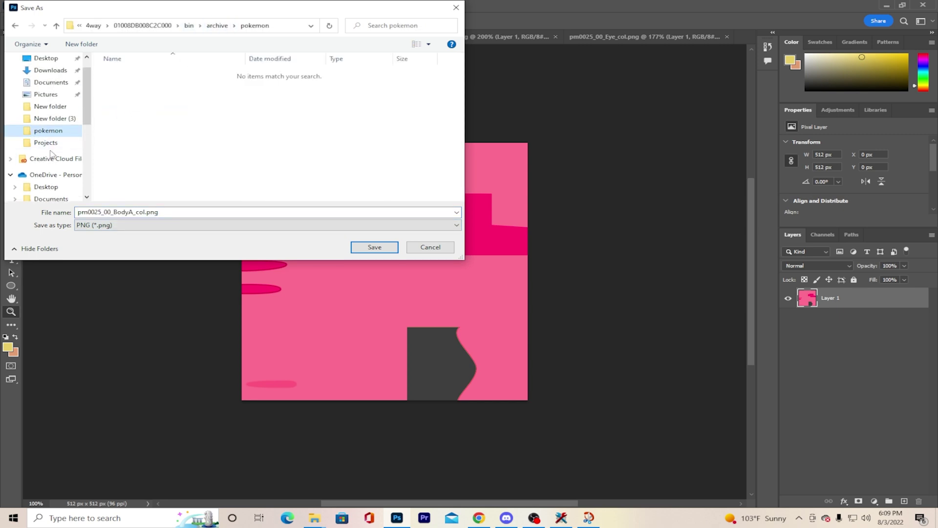
left_click(312, 26)
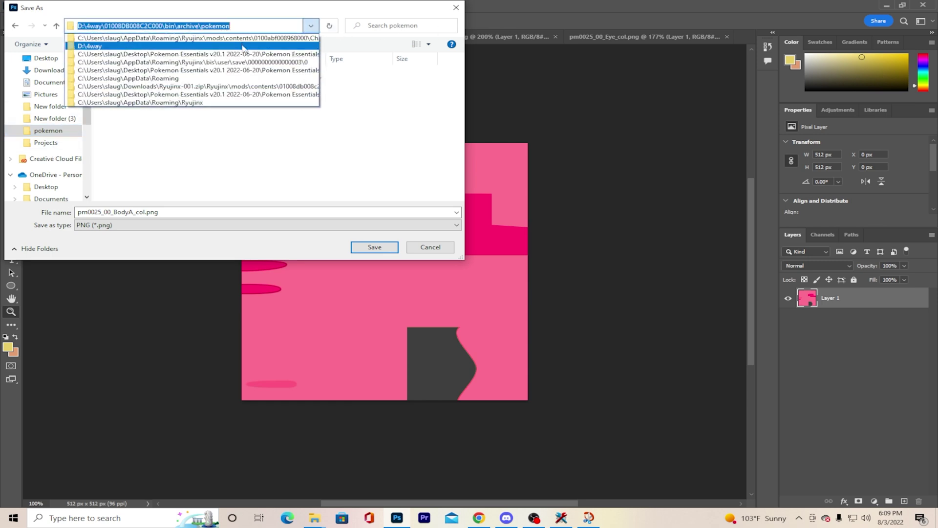
left_click(251, 37)
left_click(203, 77)
double_click(203, 77)
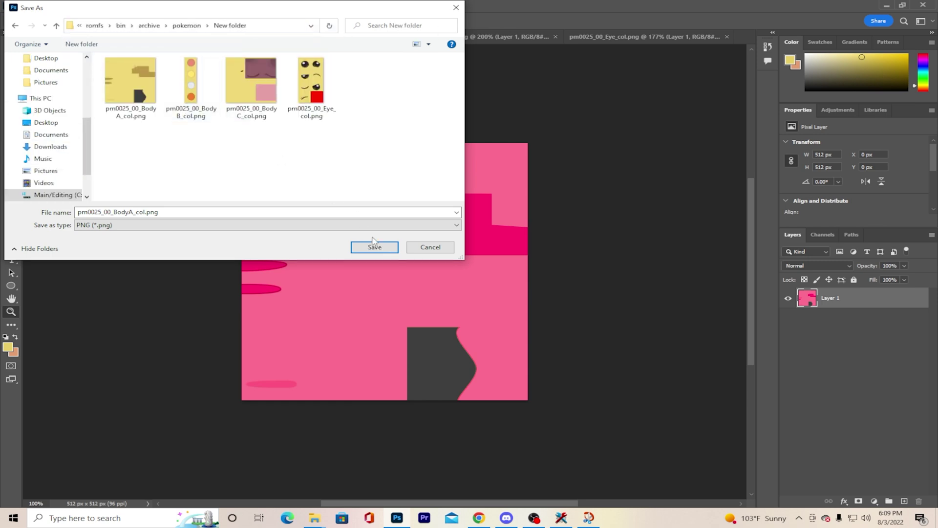
left_click(375, 246)
left_click(496, 260)
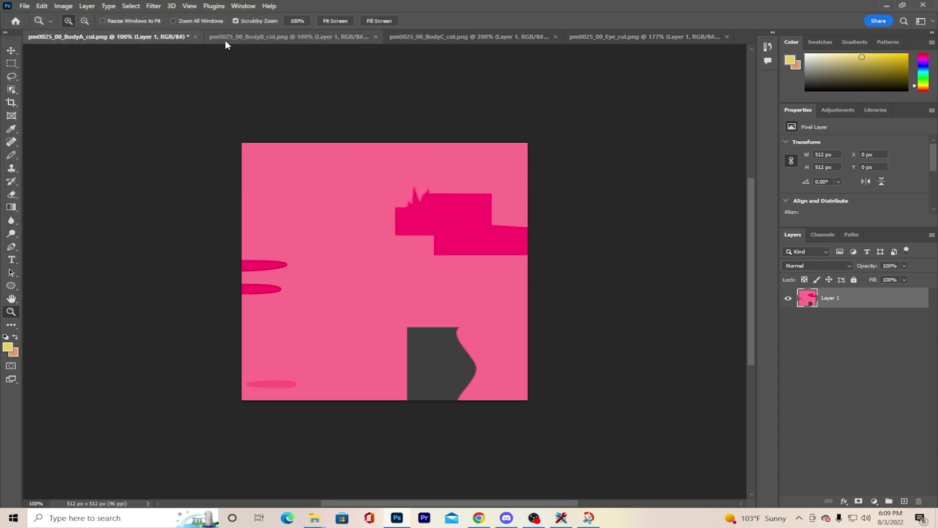
left_click(195, 37)
left_click(477, 196)
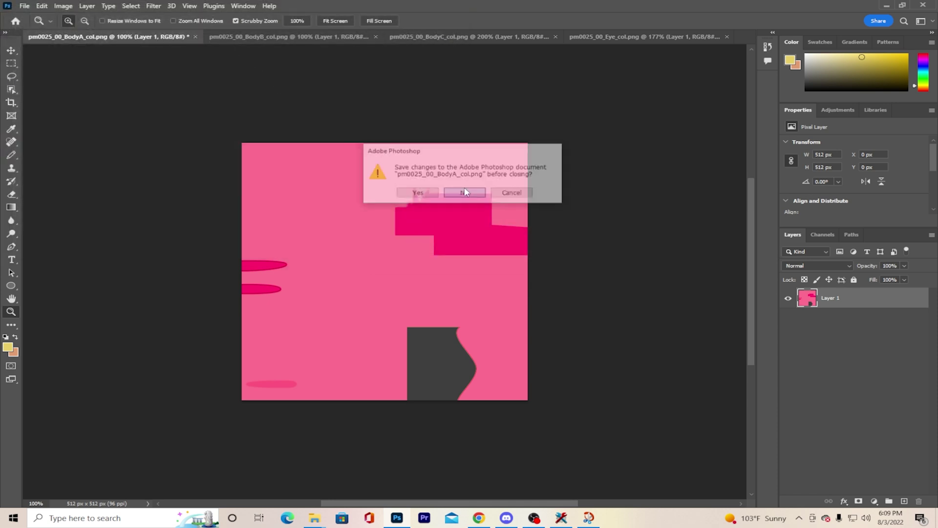
Quick-export the BodyB texture as a PNG over pm0025_00_BodyB_col.png in the same folder, and close the document without saving.
left_click(24, 6)
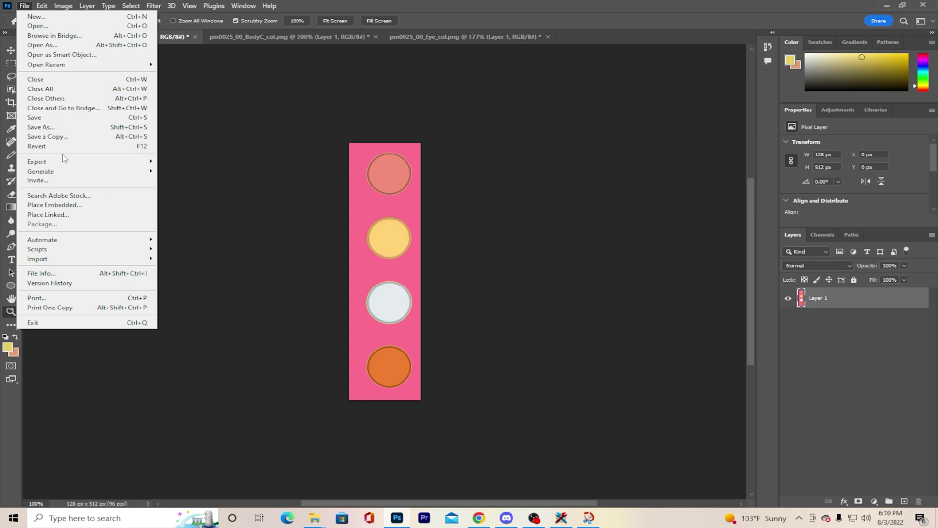
mouse_move(63, 164)
left_click(181, 161)
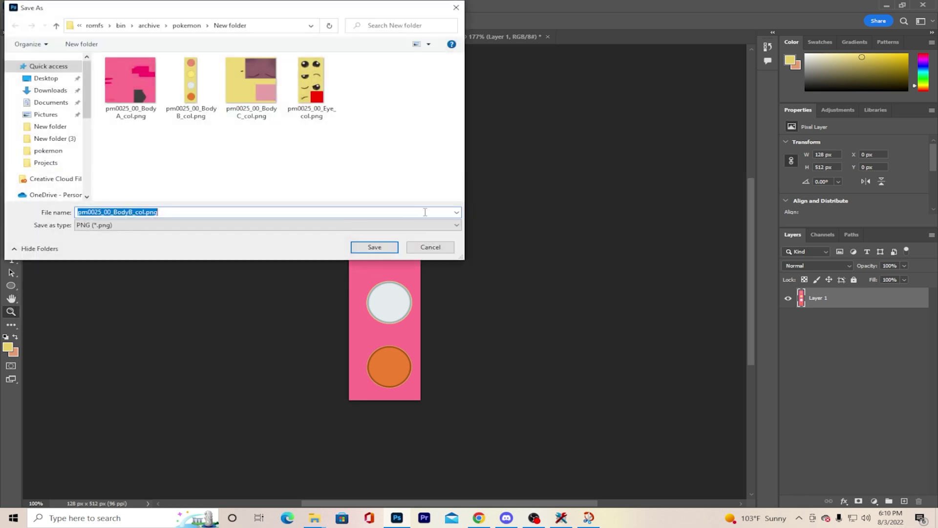
left_click(375, 247)
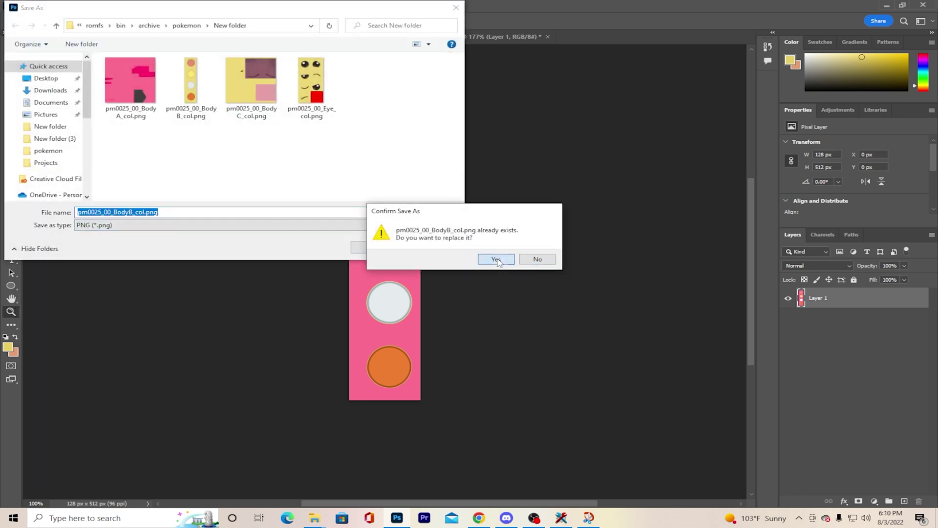
left_click(507, 259)
left_click(195, 37)
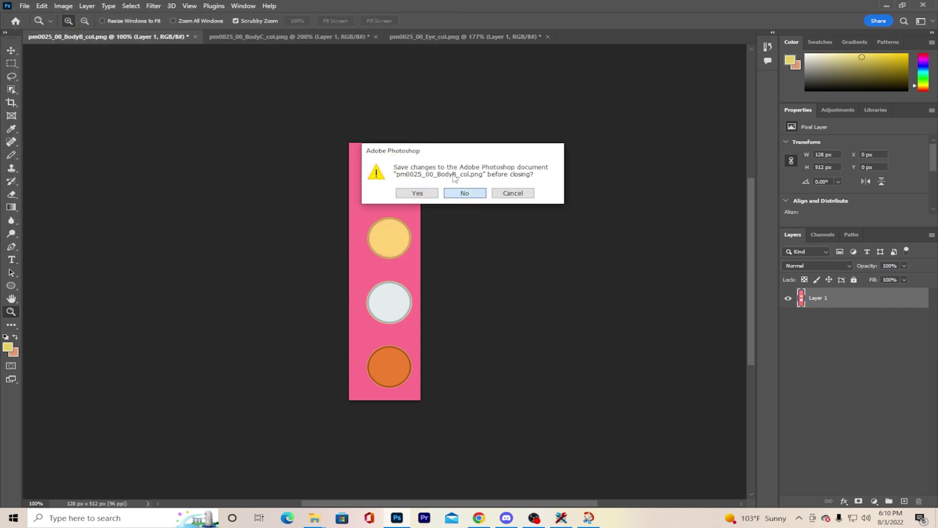
left_click(463, 191)
Quick-export the BodyC texture as a PNG over pm0025_00_BodyC_col.png in the New folder, and close the document without saving.
left_click(26, 6)
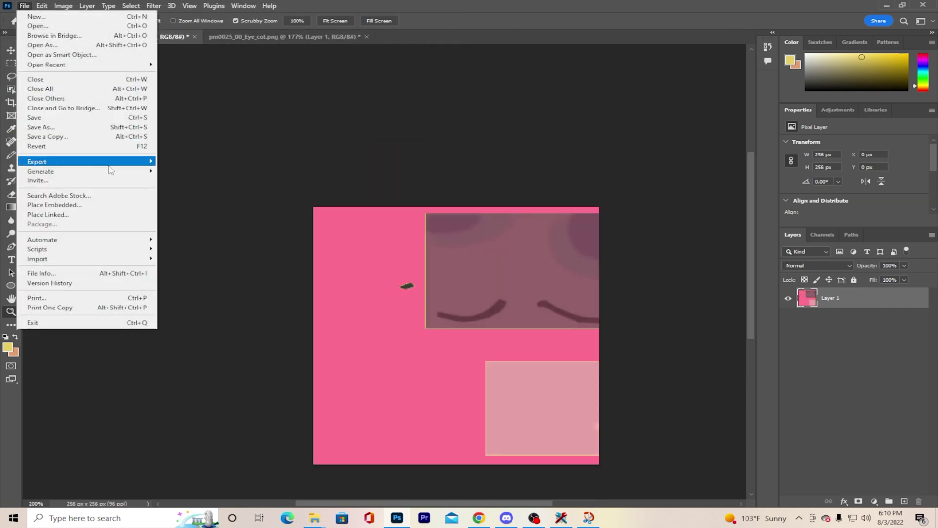
mouse_move(112, 164)
left_click(172, 162)
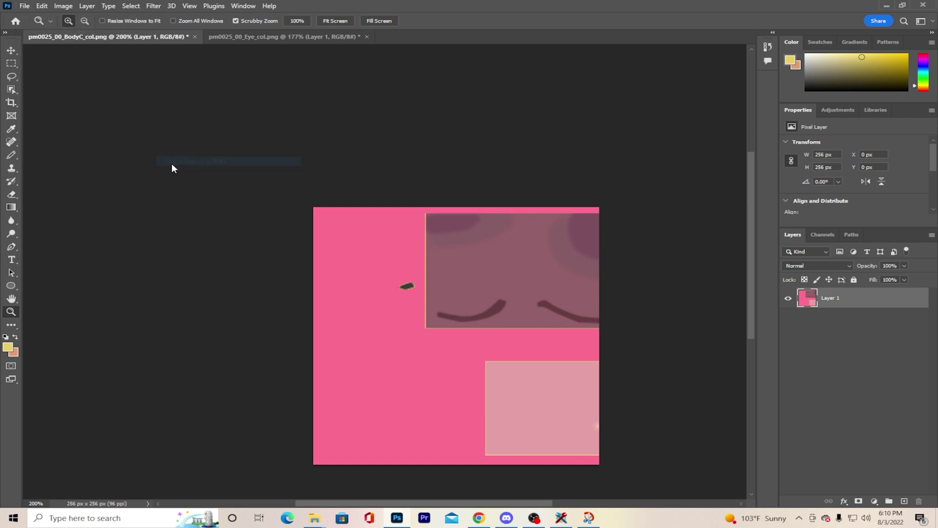
left_click(237, 78)
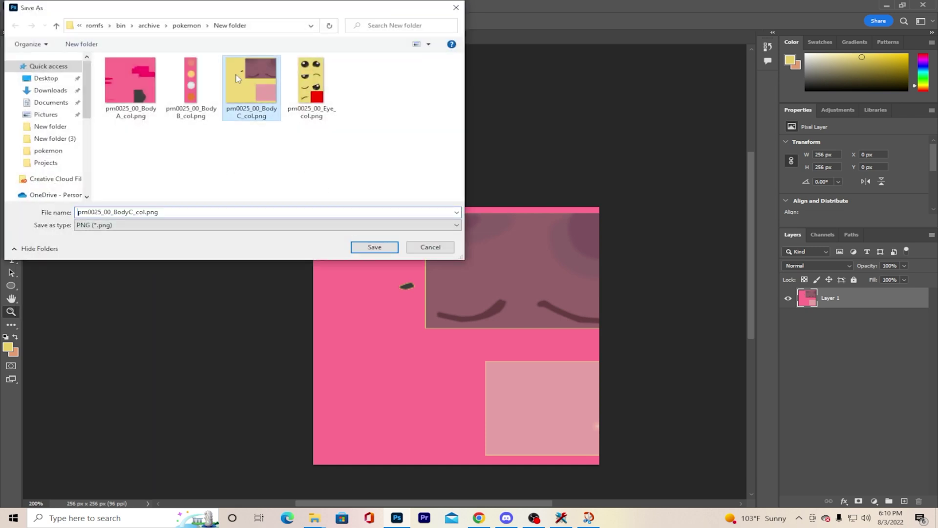
left_click(374, 247)
left_click(487, 259)
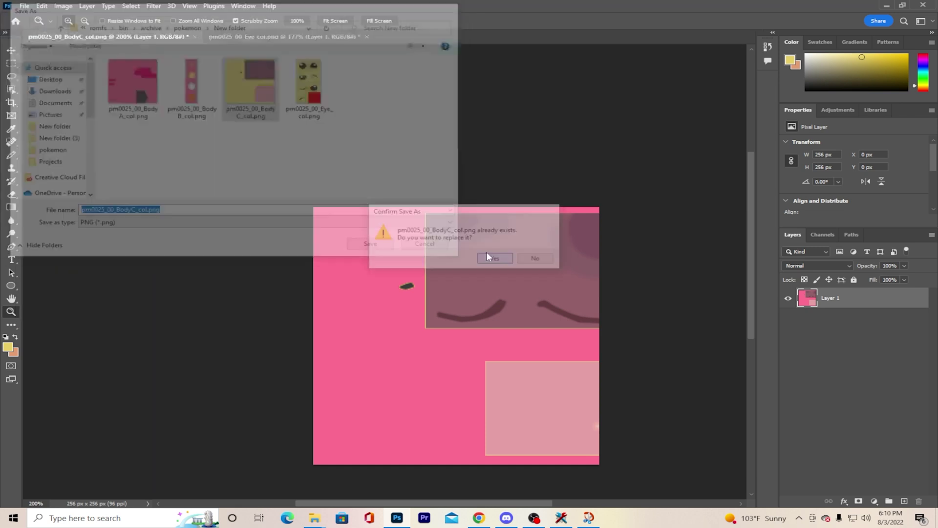
left_click(194, 36)
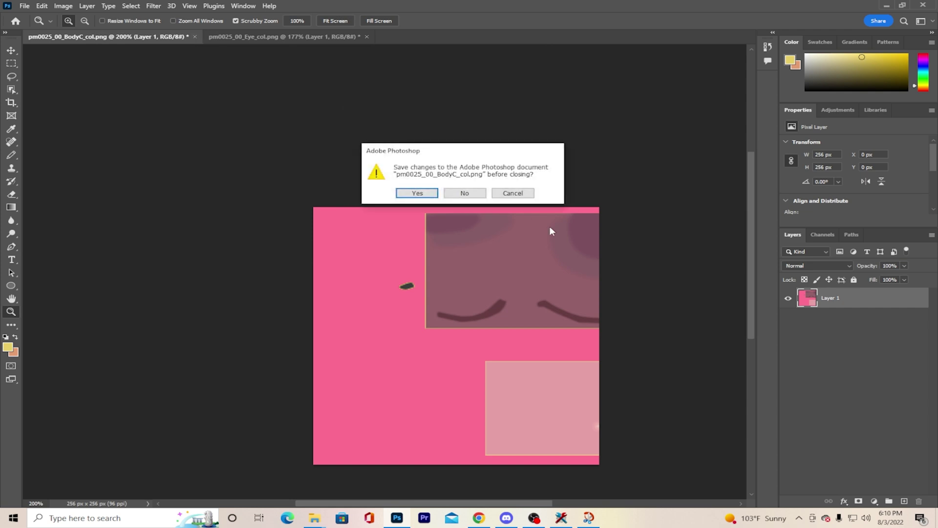
left_click(466, 193)
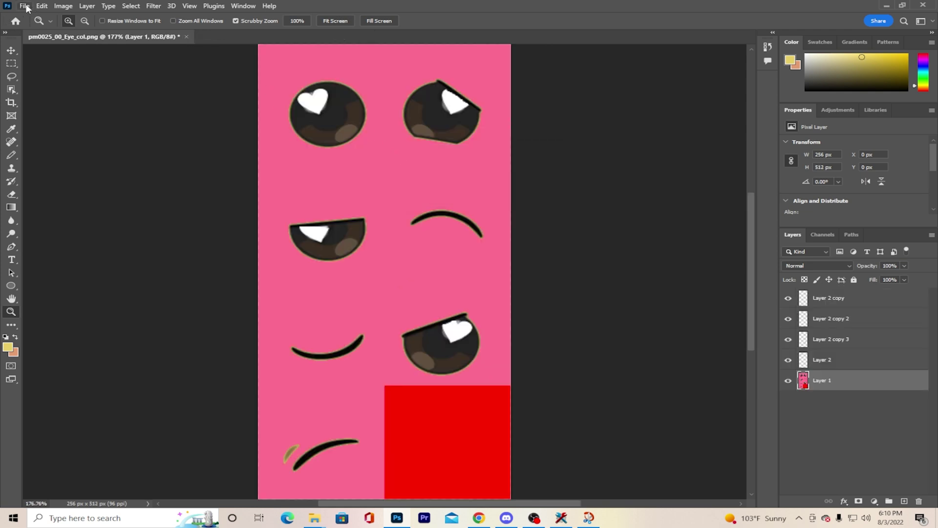
left_click(25, 6)
mouse_move(115, 163)
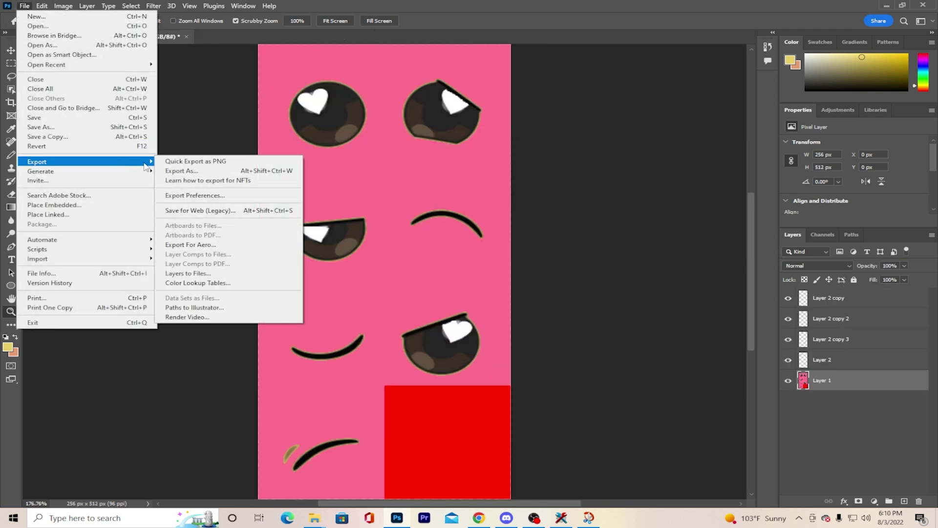
left_click(193, 170)
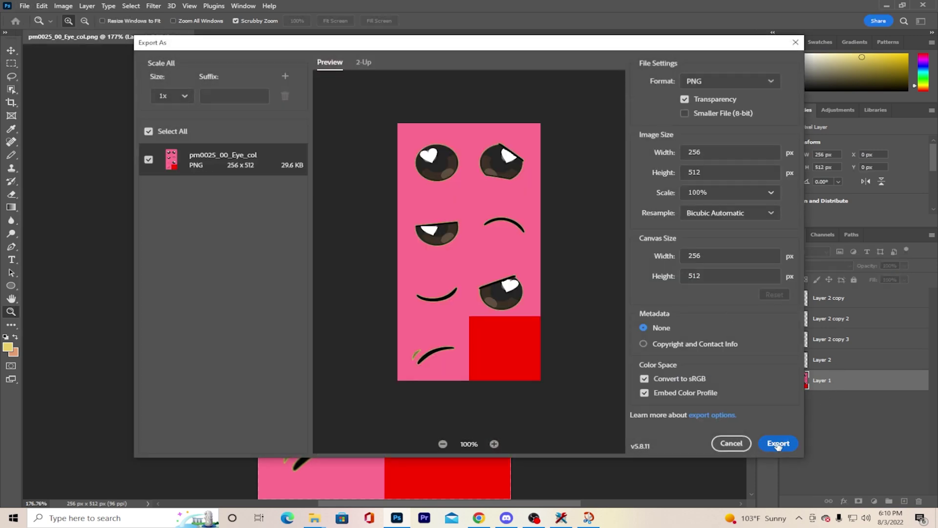
key("Return")
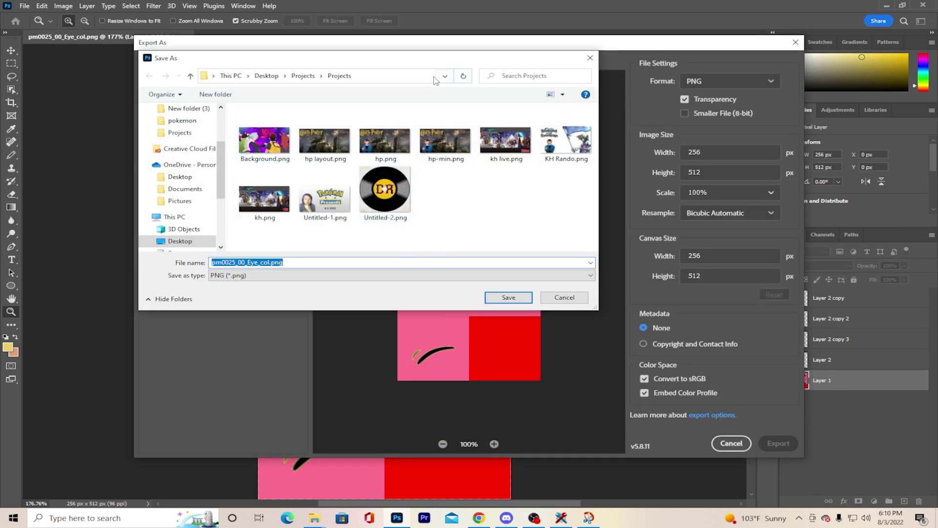
left_click(589, 57)
left_click(795, 42)
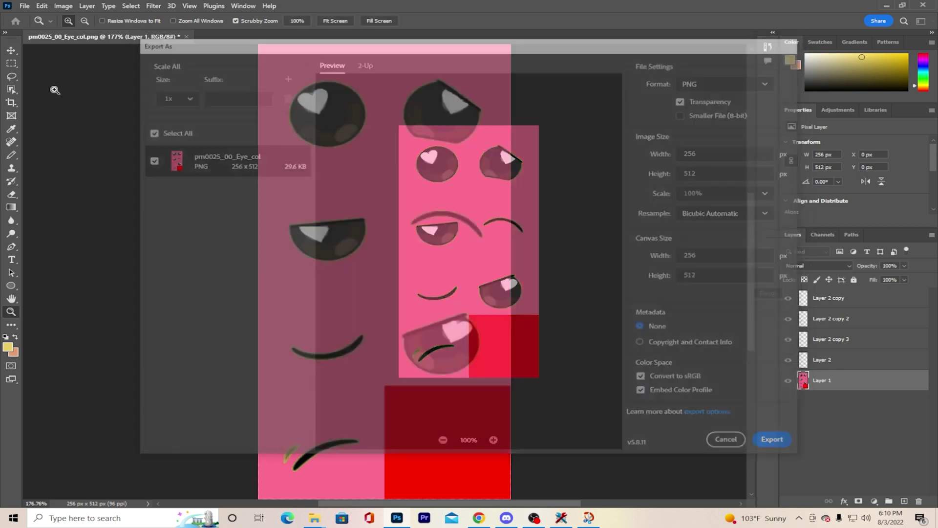
Quick-export the Eye texture as a PNG over pm0025_00_Eye_col.png in the New folder, and quit Photoshop without saving the document.
left_click(24, 6)
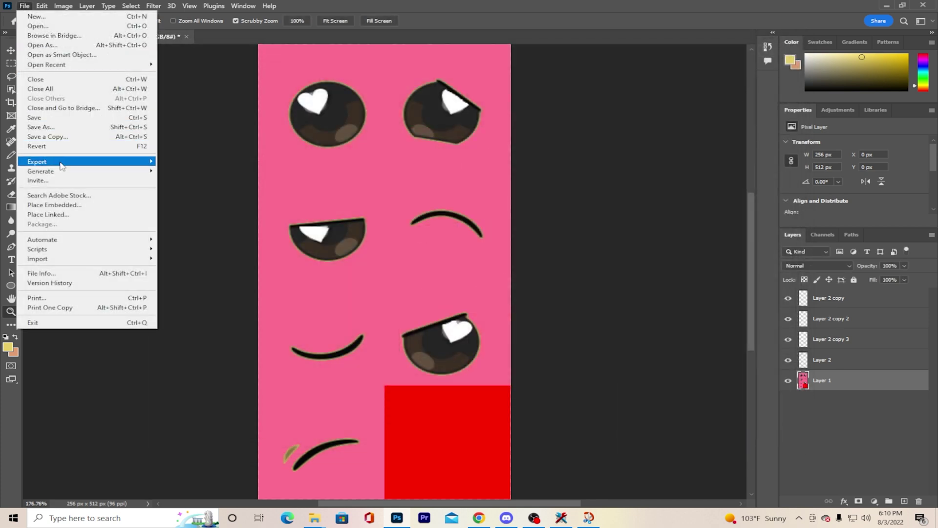
mouse_move(62, 165)
left_click(177, 161)
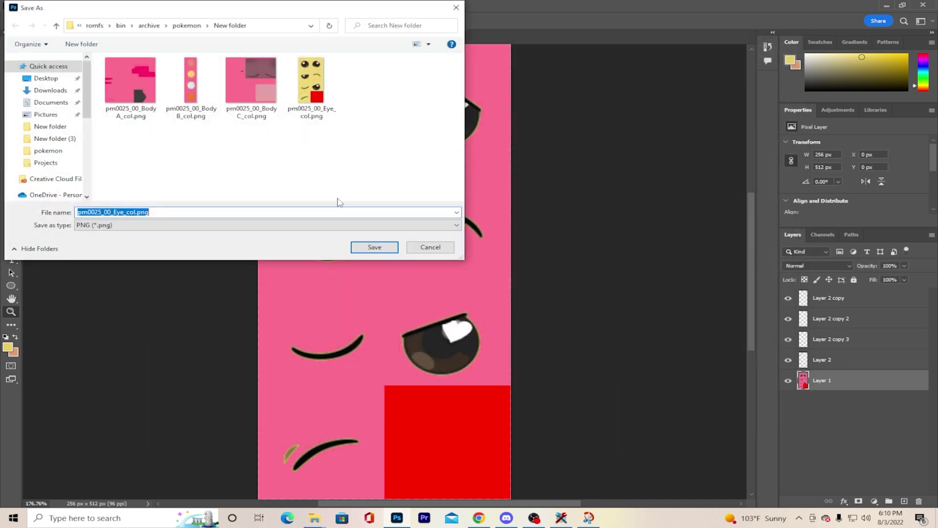
left_click(374, 248)
left_click(503, 260)
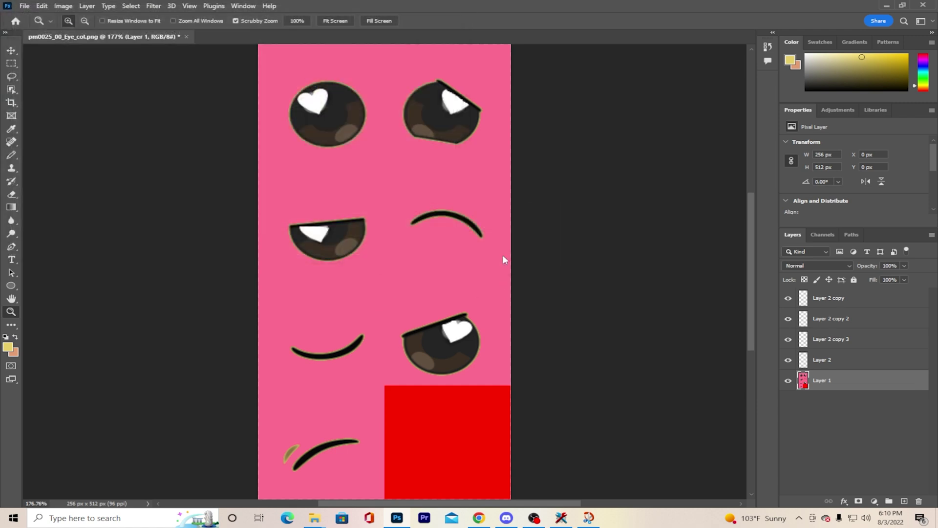
left_click(922, 5)
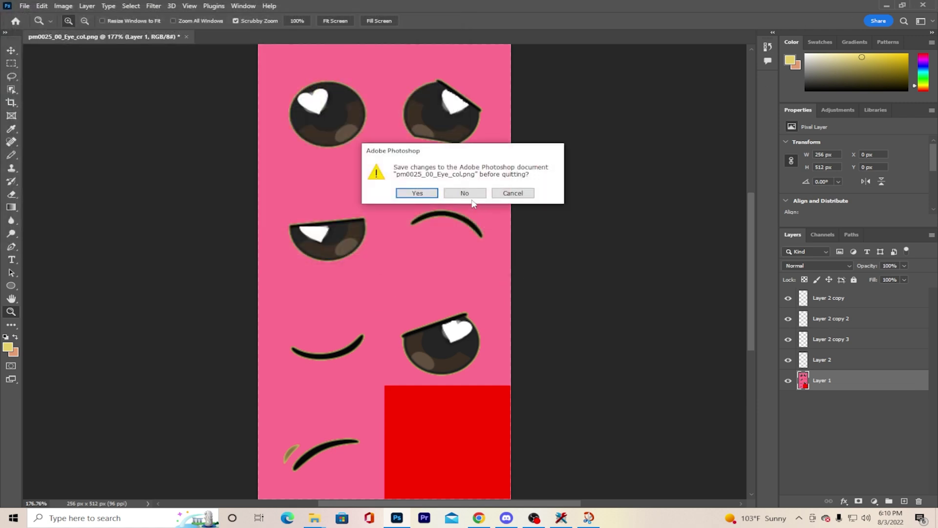
left_click(468, 191)
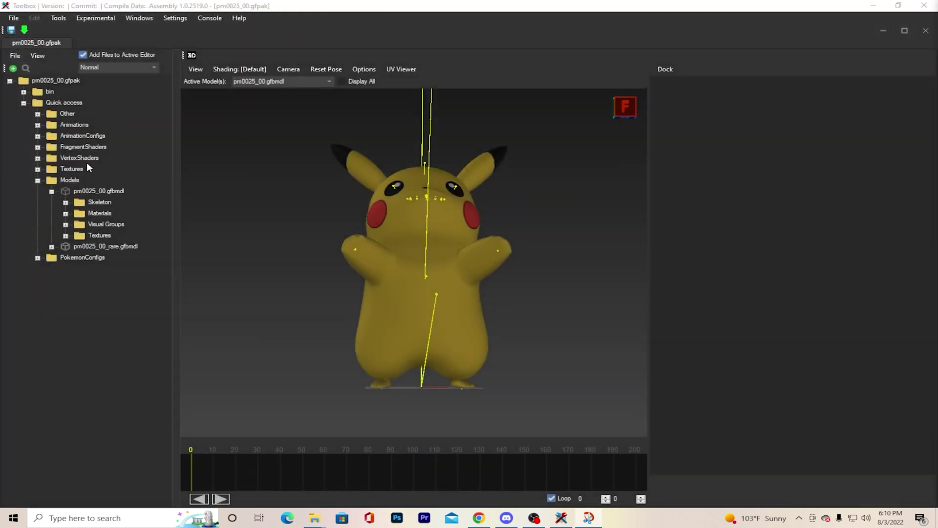
In Toolbox, replace the Quick access Textures of pm0025_00.gfpak from the pokemon archive's New folder, keeping the importer settings.
right_click(80, 171)
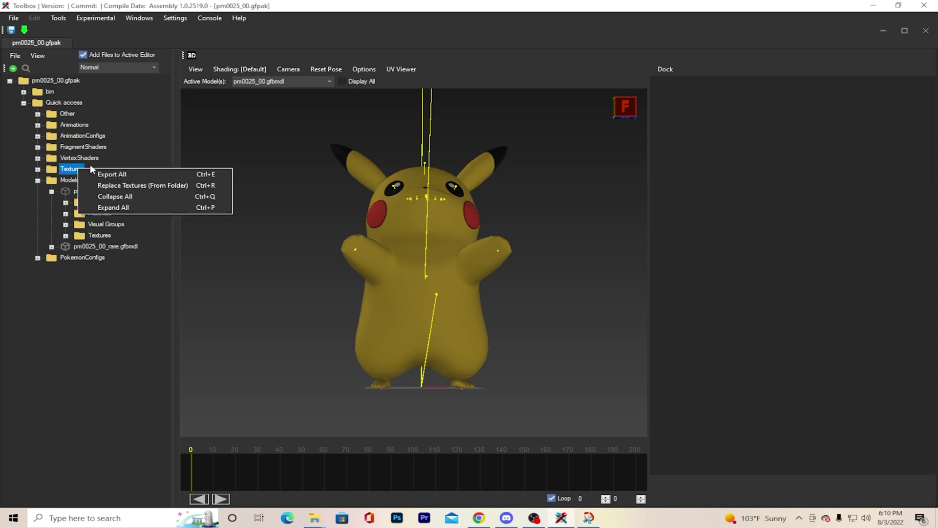
left_click(123, 186)
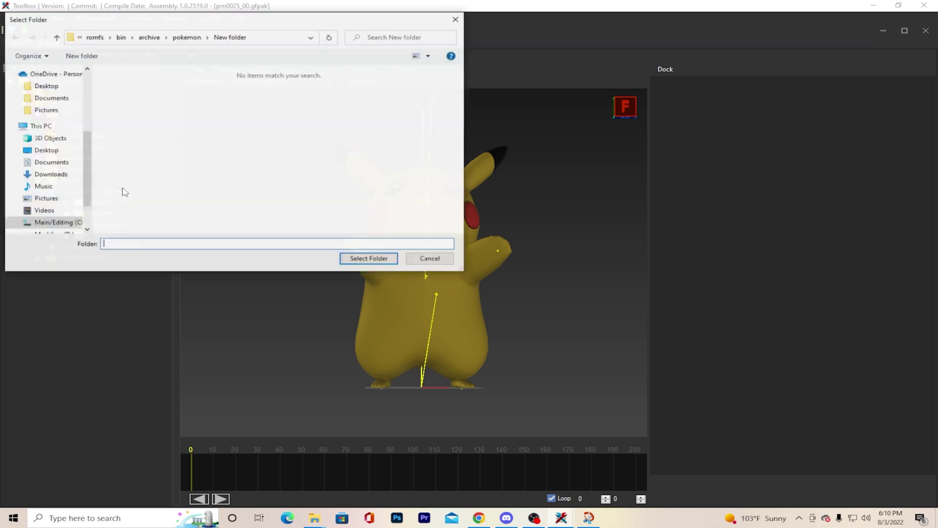
left_click(389, 259)
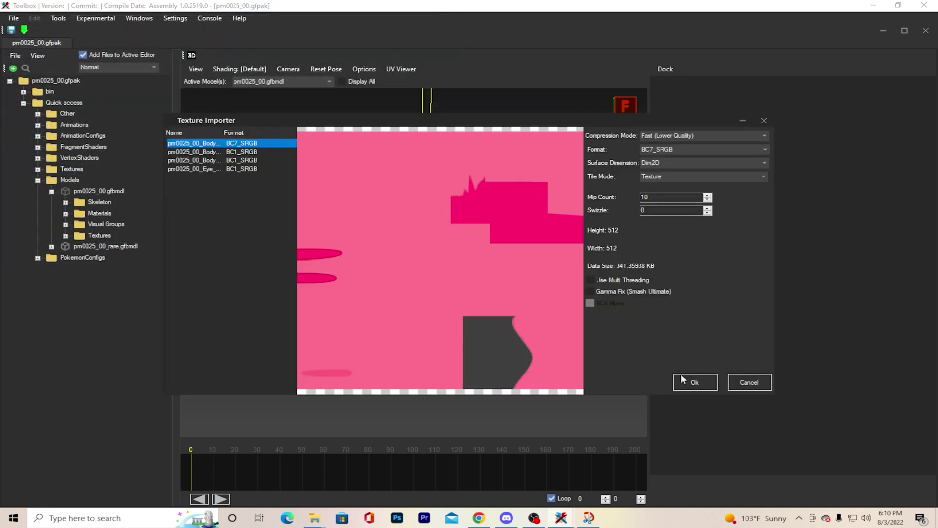
left_click(684, 379)
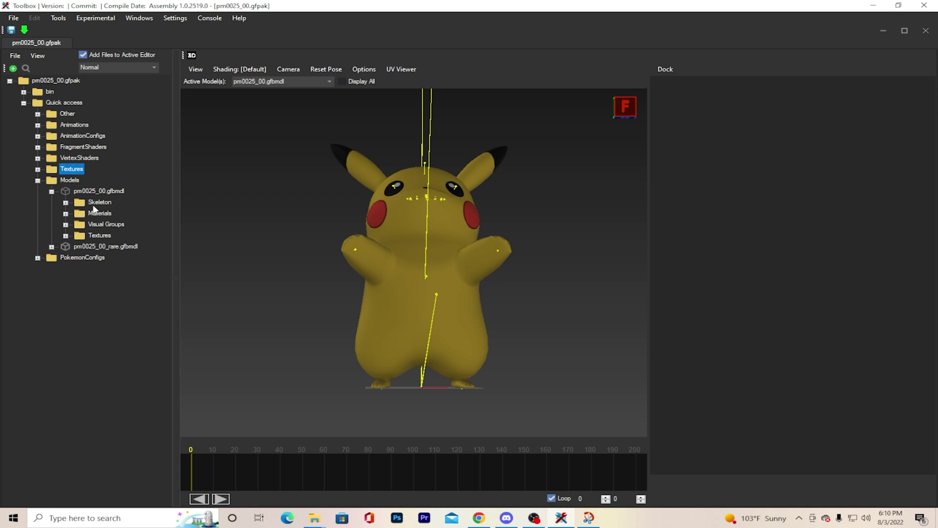
Replace the pm0025_00_BodyC_col texture under the pm0025_00.gfbmdl model with pm0025_00_BodyC_col.png and check it on the model.
left_click(66, 236)
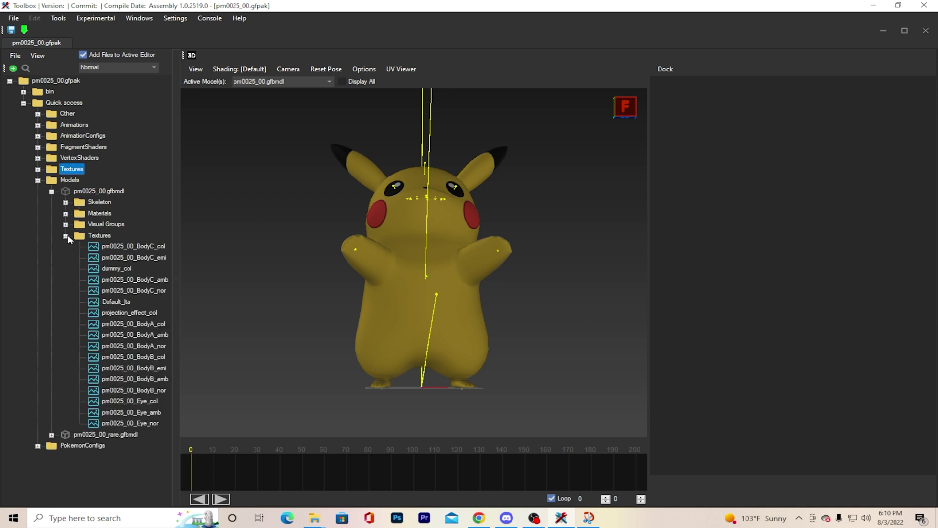
right_click(139, 247)
left_click(198, 264)
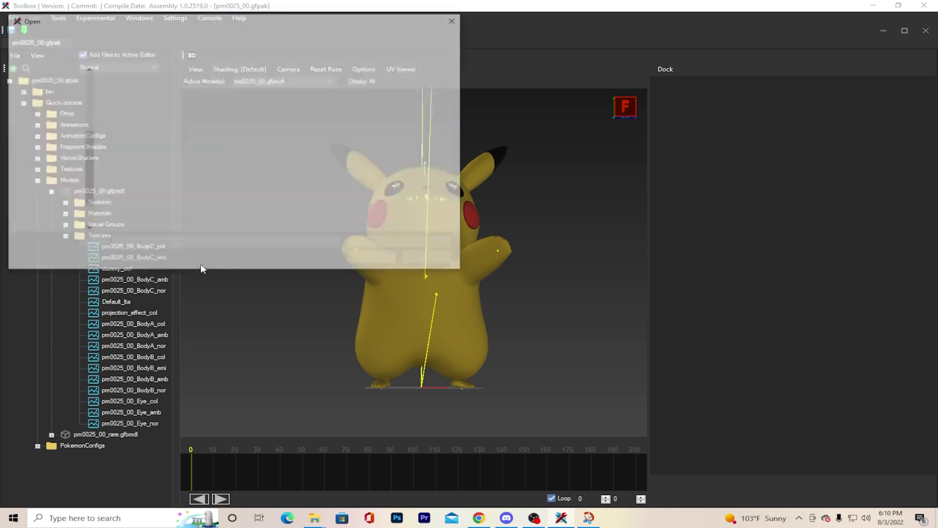
left_click_drag(294, 29, 609, 100)
left_click(562, 162)
left_click(689, 329)
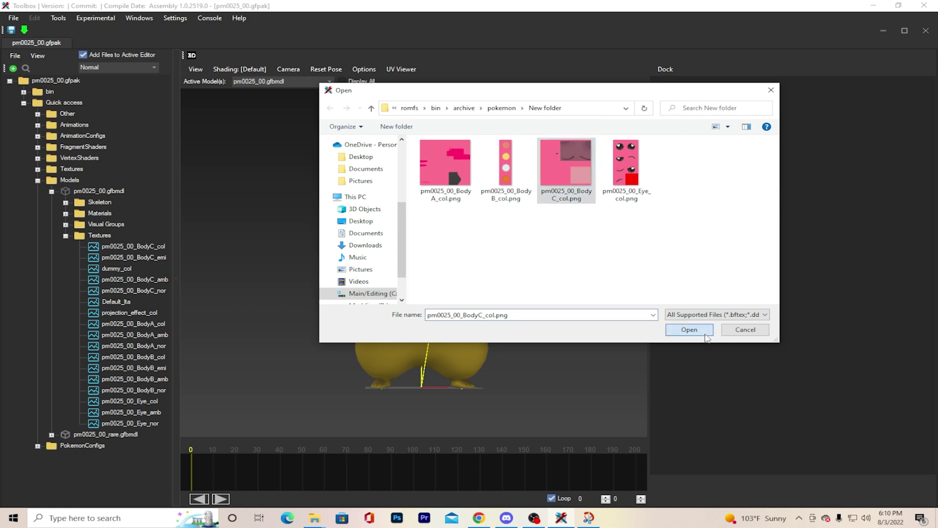
left_click(695, 382)
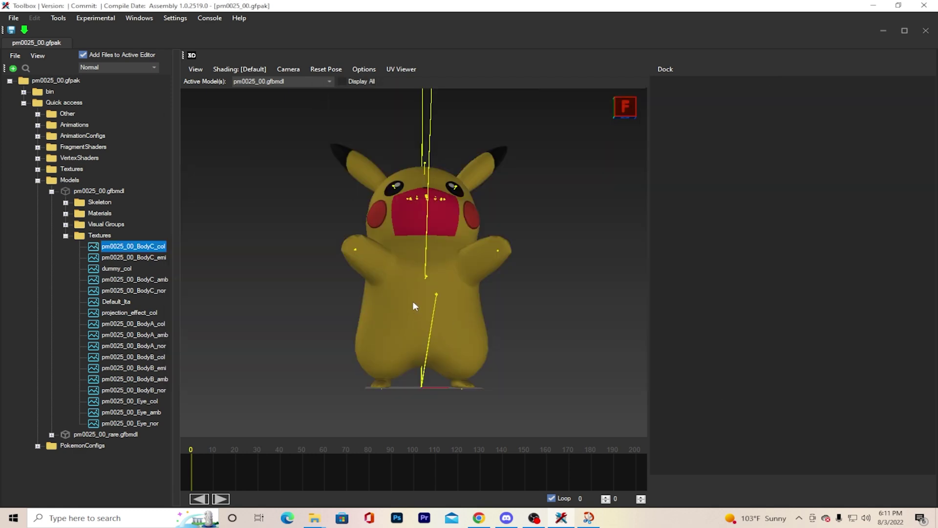
left_click_drag(414, 306, 416, 283)
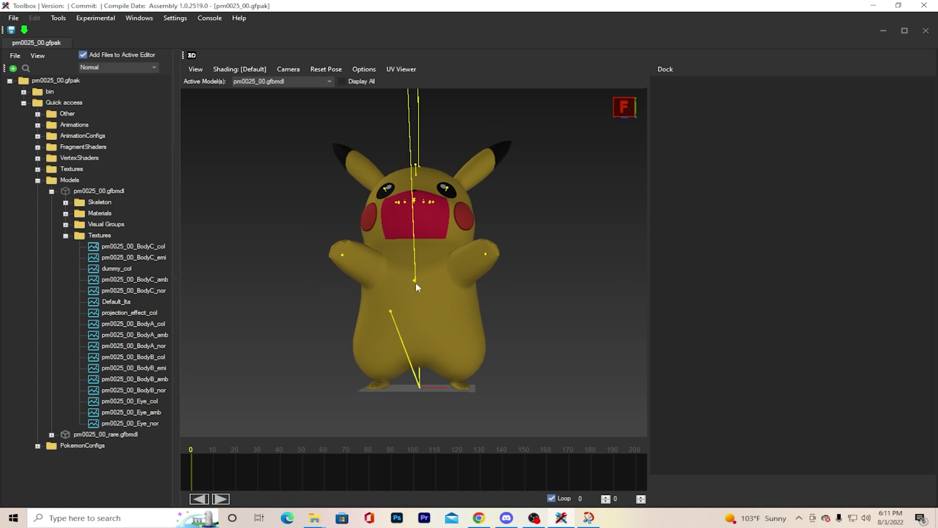
Replace the model's pm0025_00_BodyA_col texture with pm0025_00_BodyA_col.png and check it on the model.
right_click(136, 327)
left_click(196, 341)
left_click(471, 158)
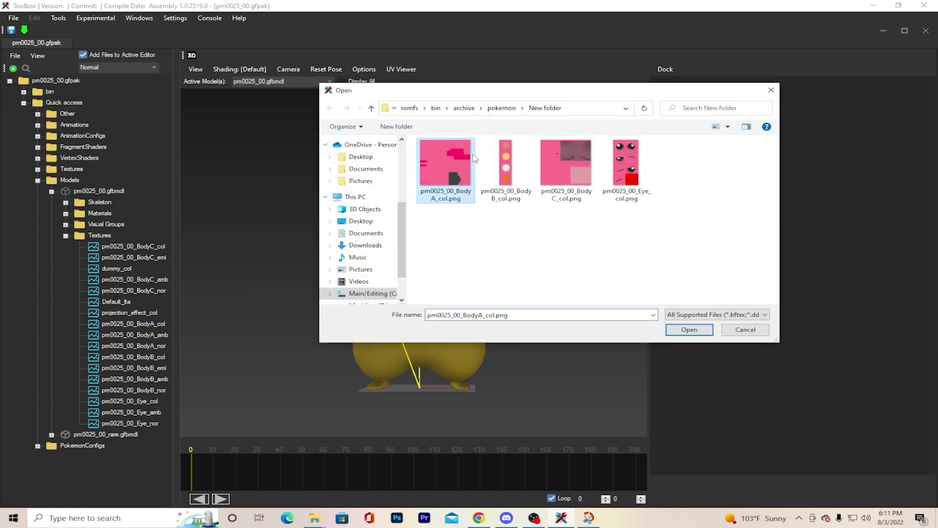
left_click(690, 330)
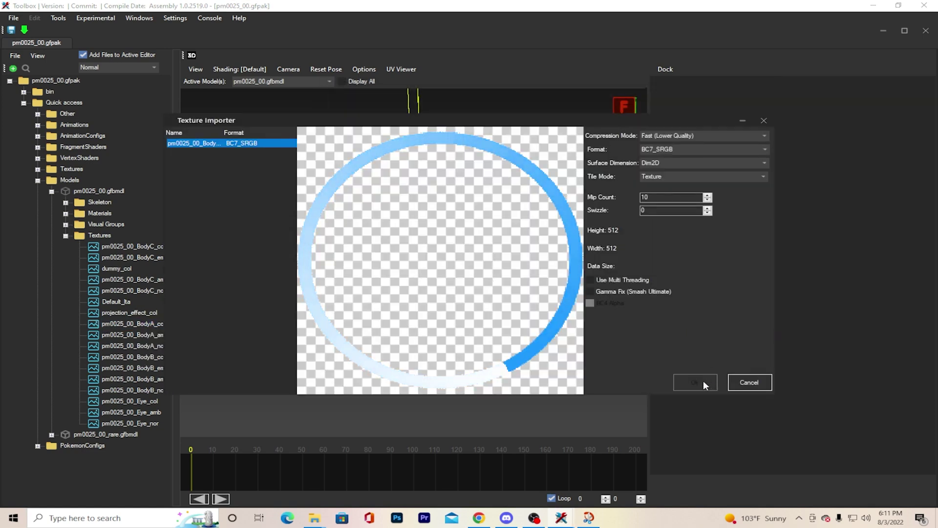
left_click(700, 380)
left_click_drag(553, 322, 635, 370)
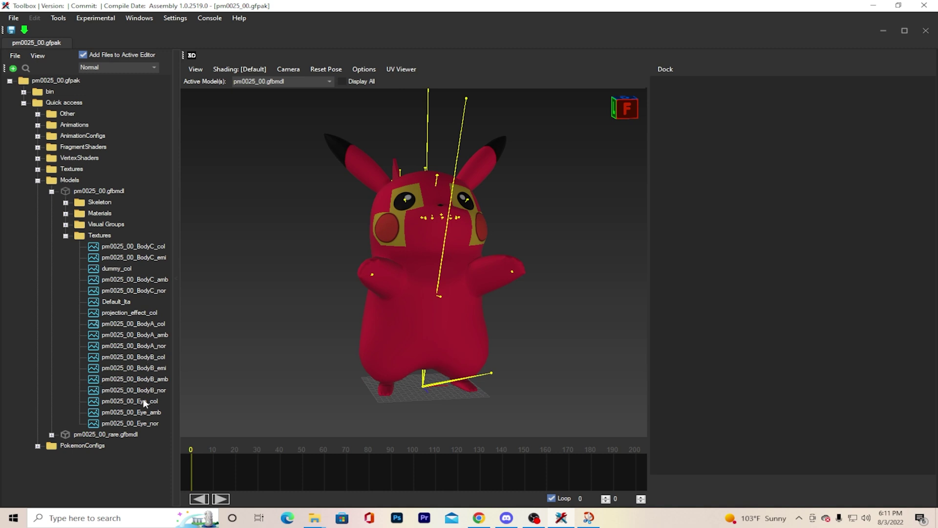
Replace the model's pm0025_00_BodyB_col texture with pm0025_00_BodyB_col.png, keeping the importer settings.
right_click(157, 365)
left_click(163, 379)
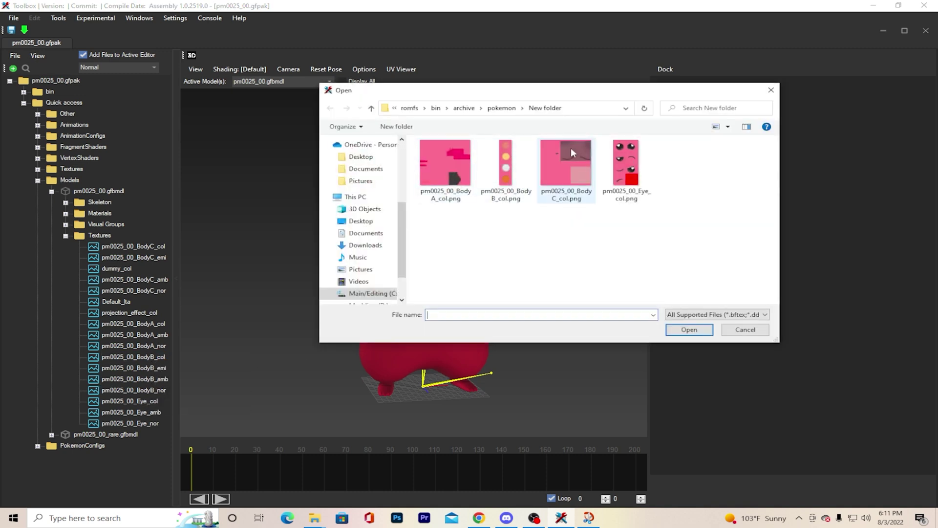
left_click(506, 164)
left_click(689, 329)
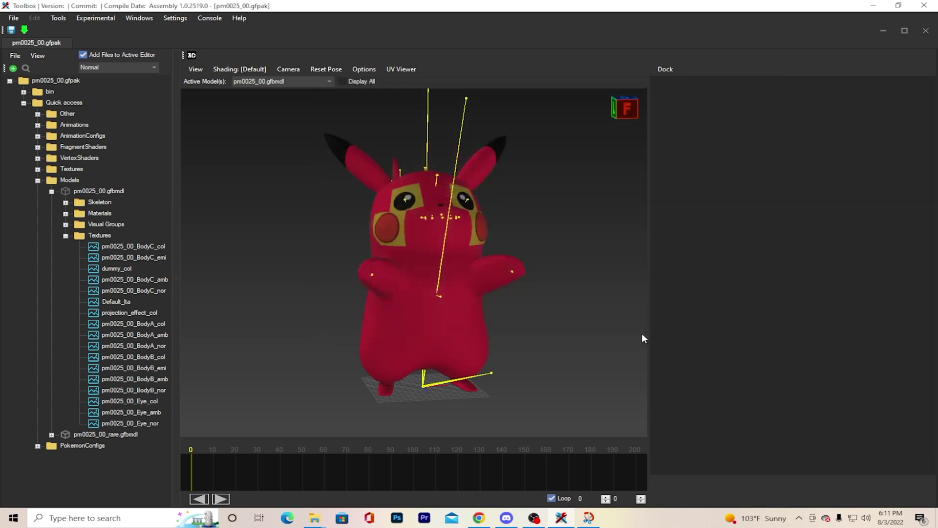
left_click(689, 381)
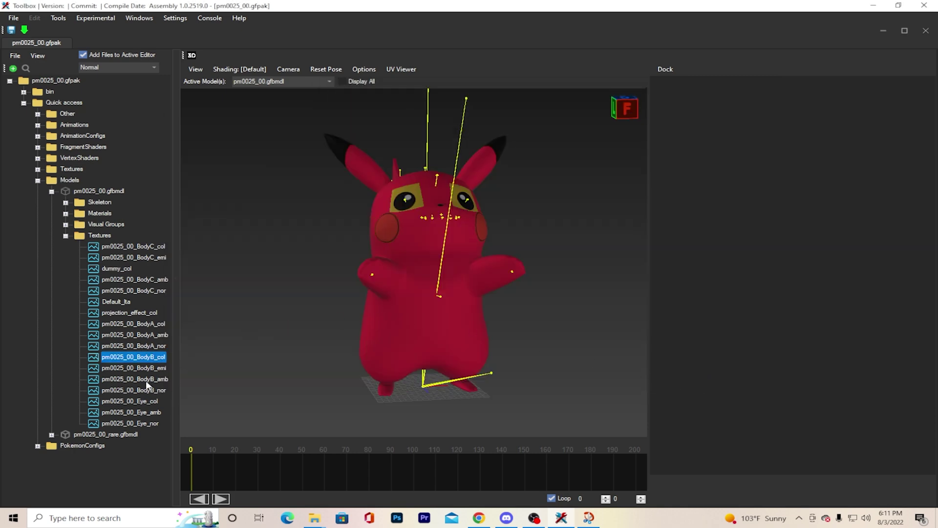
Replace the model's pm0025_00_Eye_col texture with pm0025_00_Eye_col.png and display the pm0025_00.gfbmdl model to inspect it.
left_click(157, 402)
right_click(156, 402)
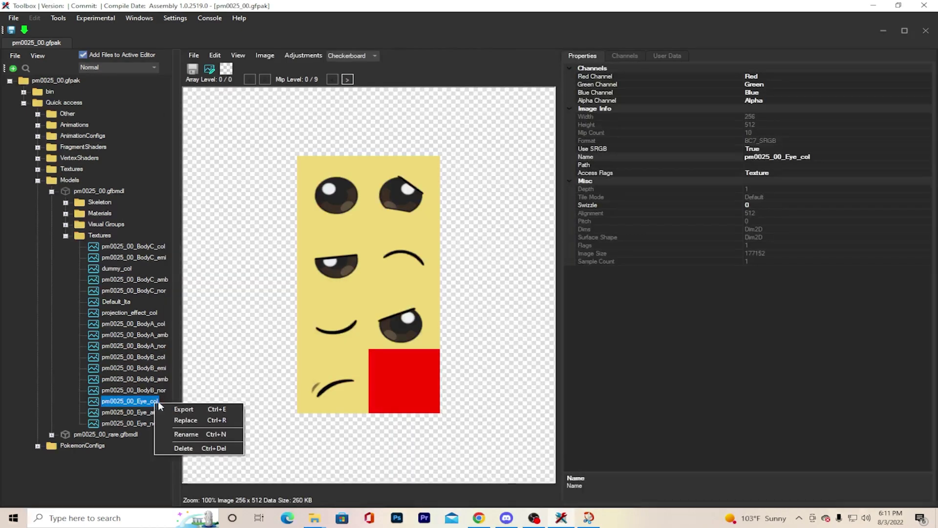
left_click(192, 422)
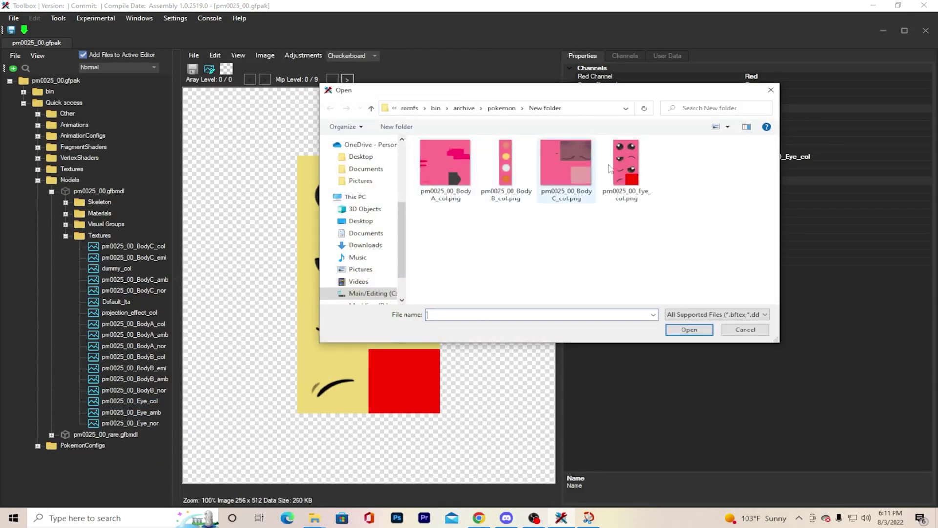
left_click(632, 168)
left_click(706, 331)
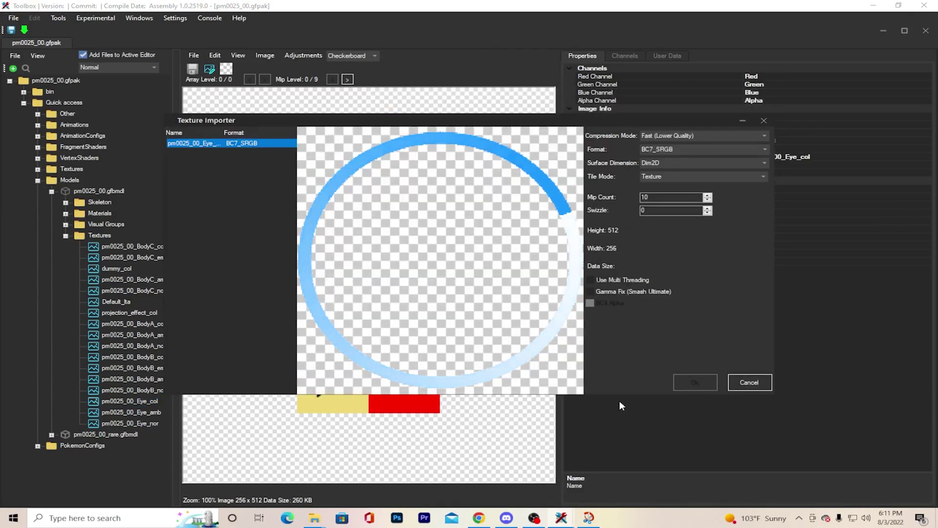
left_click(697, 383)
left_click(98, 190)
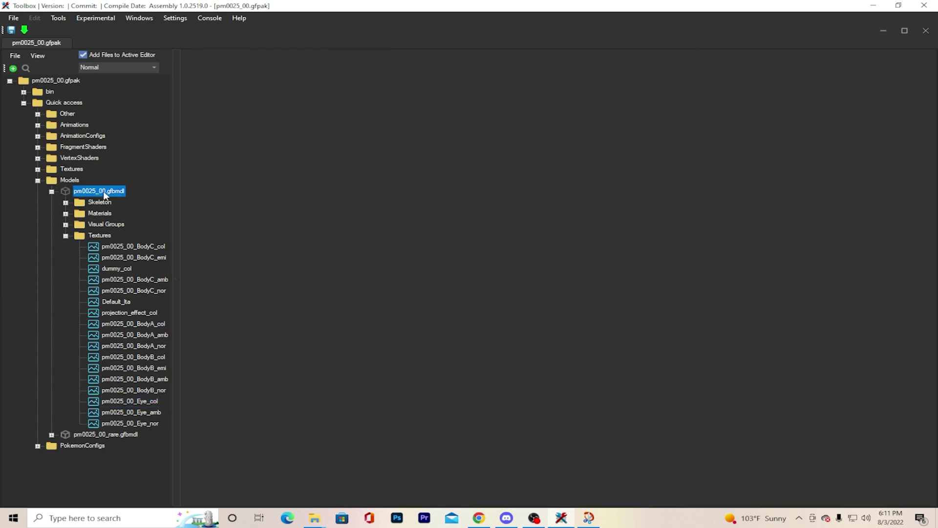
left_click_drag(351, 262, 281, 138)
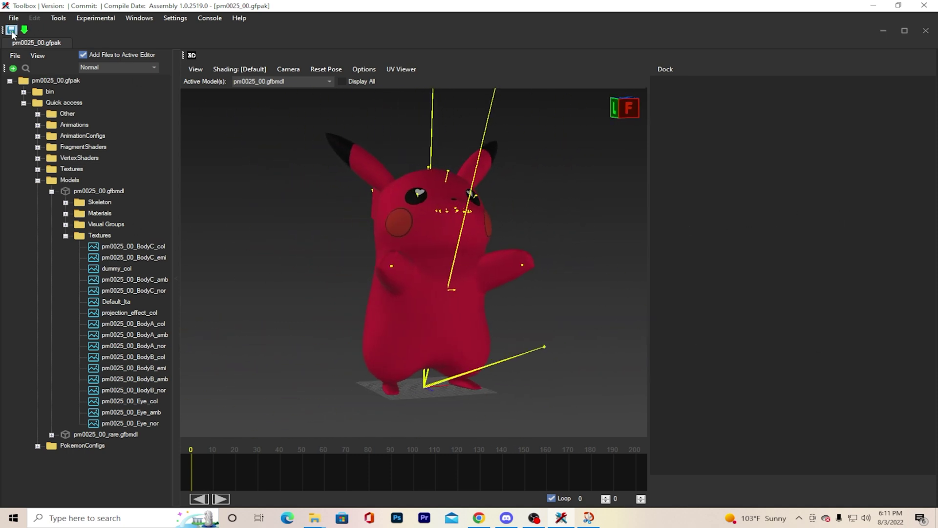
Save the edited archive as pm0025_00.gfpak in the mod's romfs\bin\archive\pokemon folder.
left_click(14, 17)
left_click(117, 37)
right_click(71, 84)
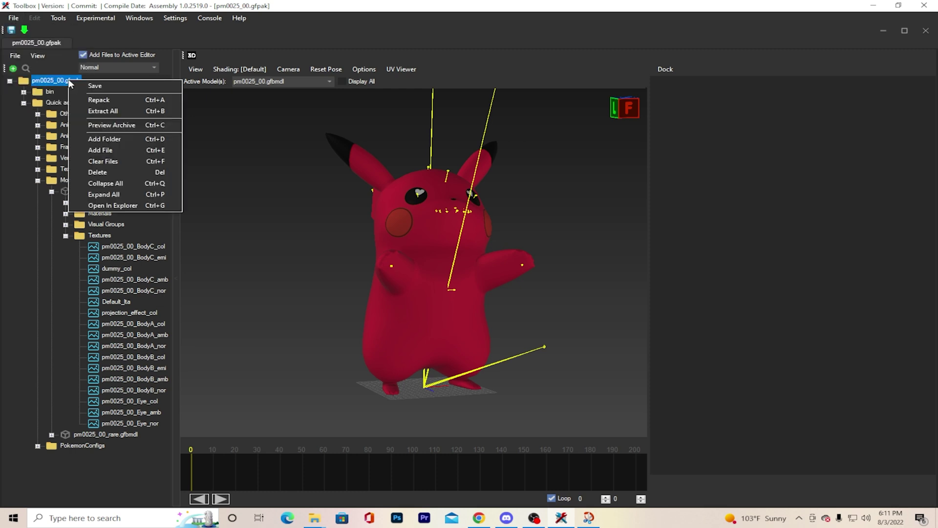
left_click(110, 88)
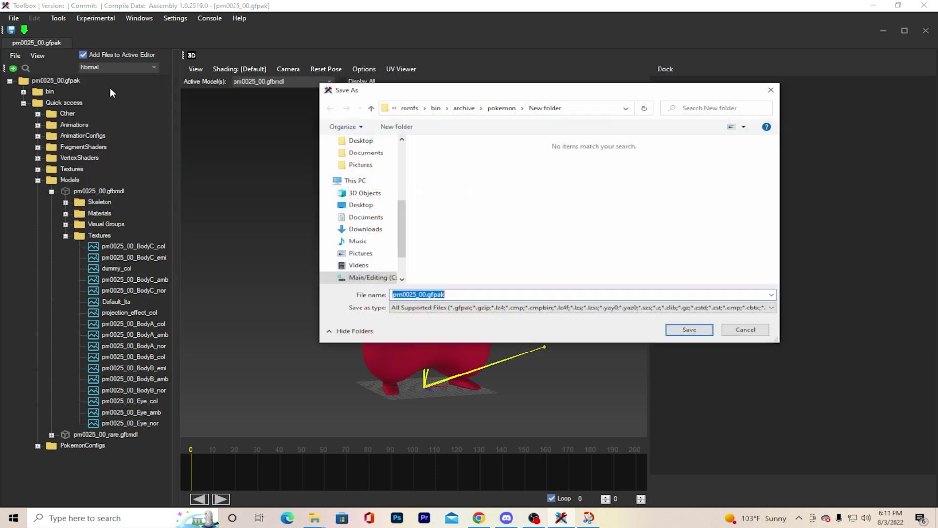
left_click(495, 108)
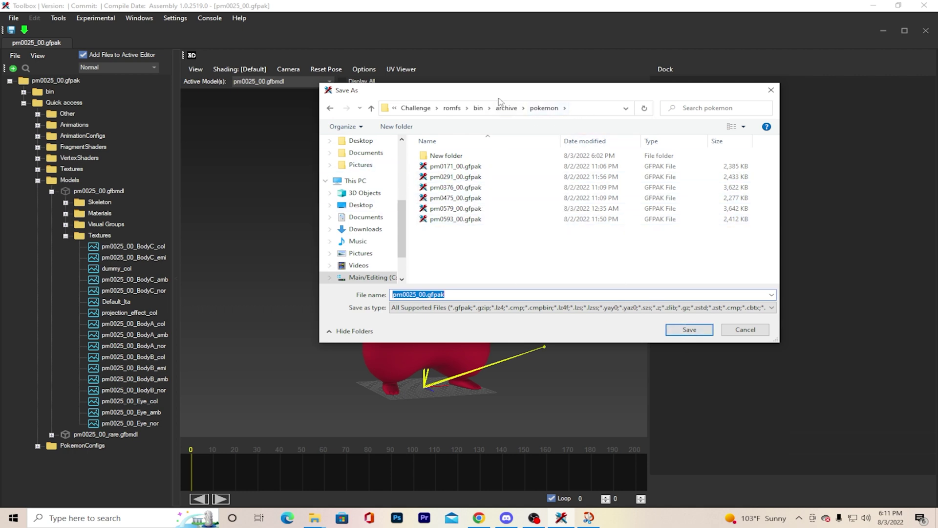
left_click(440, 157)
double_click(470, 157)
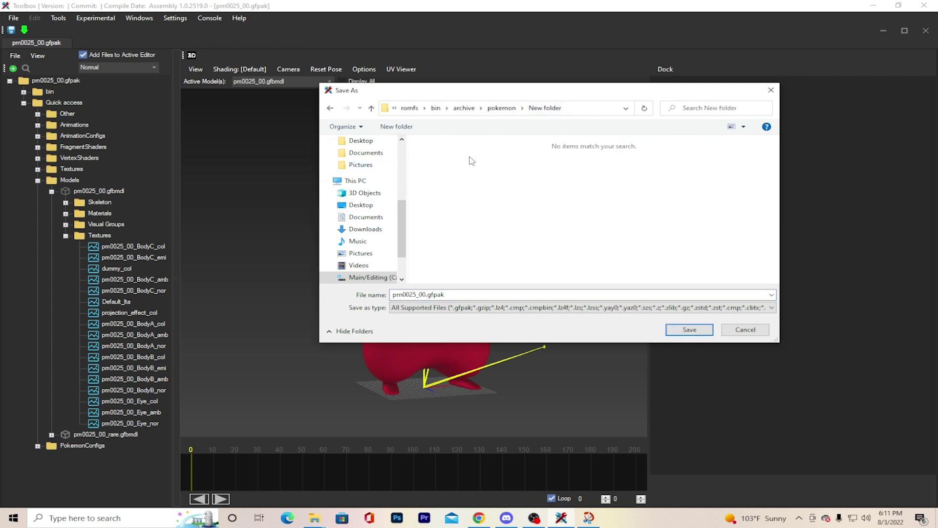
left_click(501, 107)
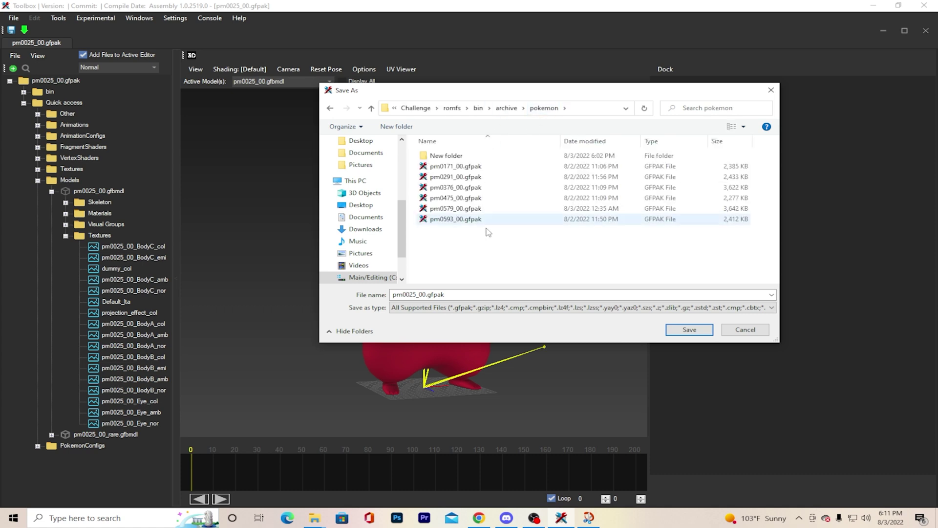
left_click(689, 330)
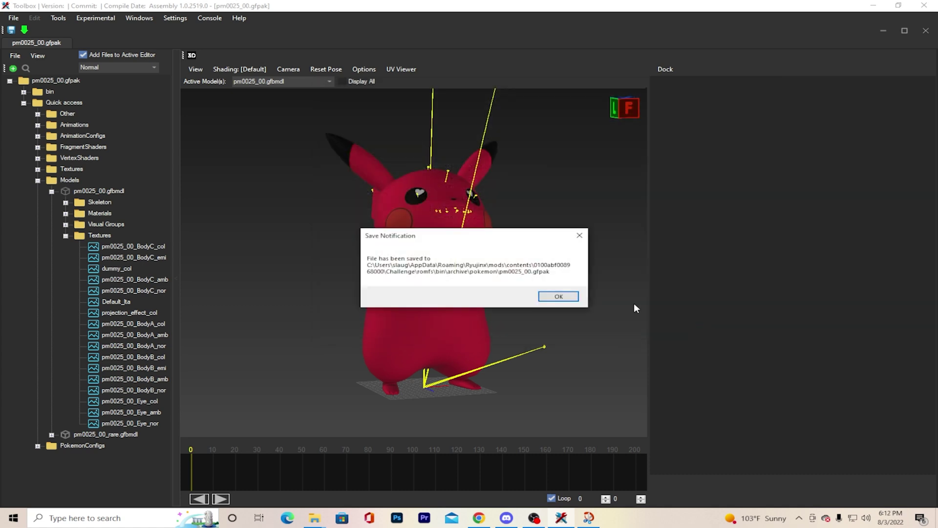
left_click(559, 296)
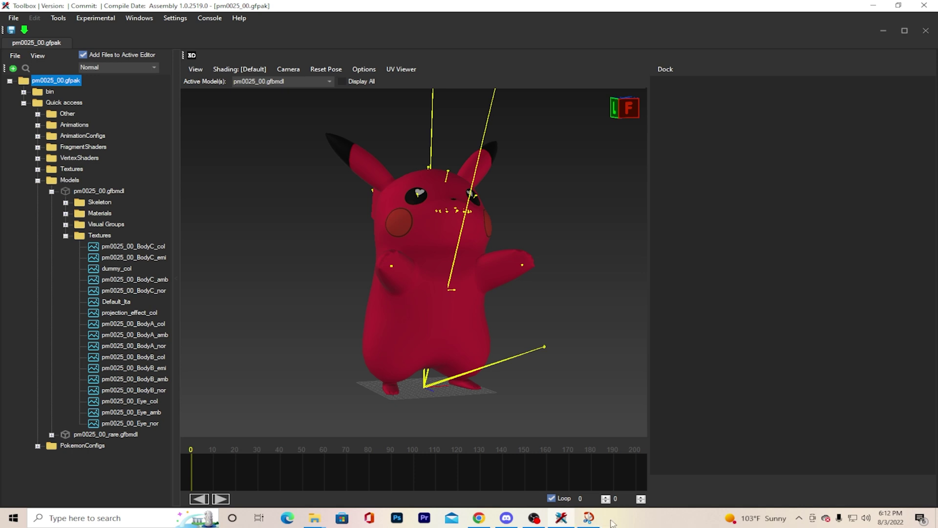
Browse the 4way folder to 01008DB008C2C000\bin\appli\icon_pokemon to locate the Pokémon icons, without opening a folder.
left_click_drag(491, 266, 491, 303)
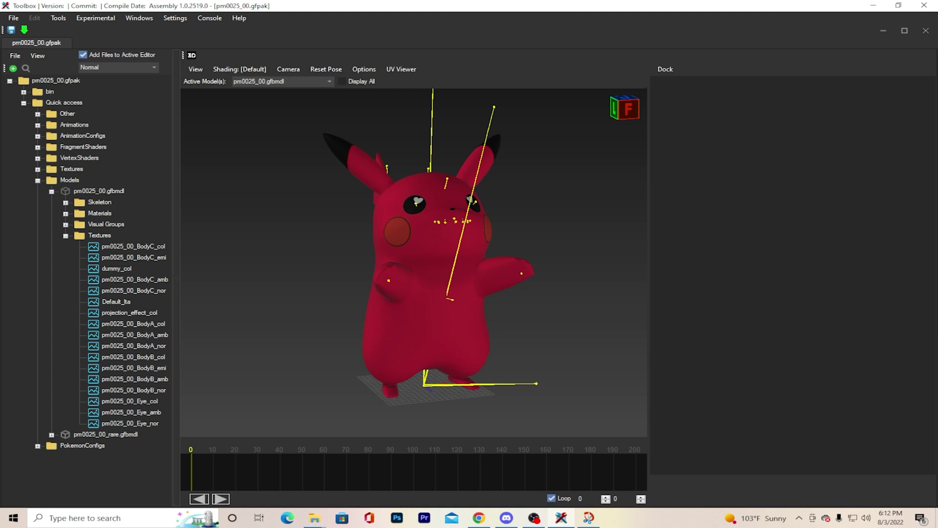
left_click(13, 17)
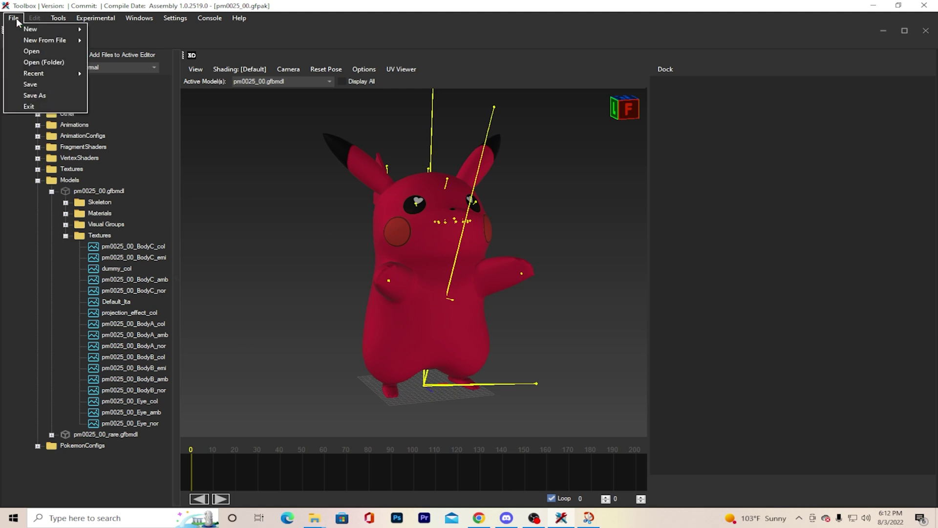
left_click(45, 62)
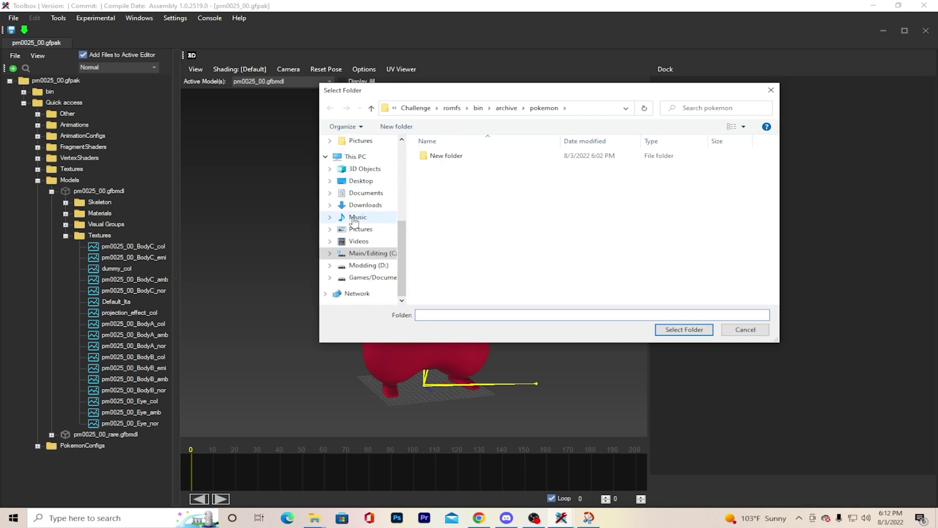
scroll(360, 219, "up", 3)
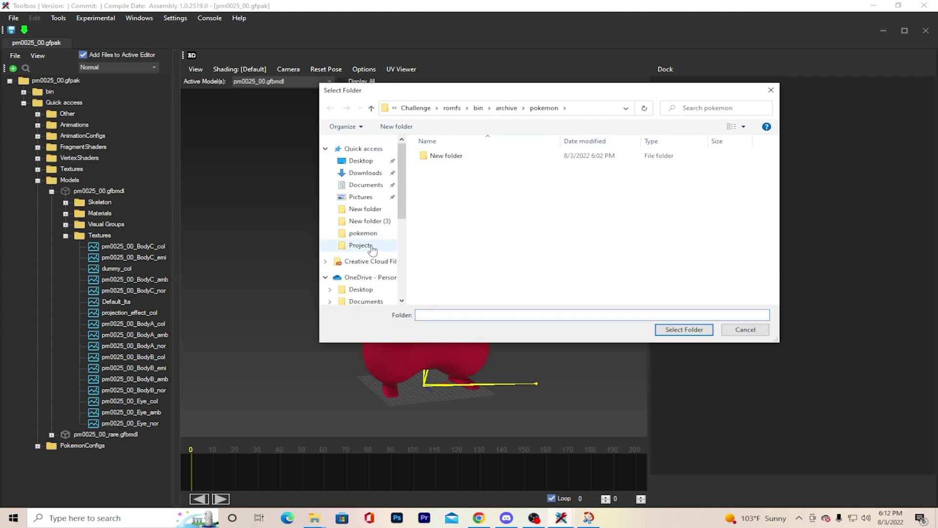
left_click(372, 210)
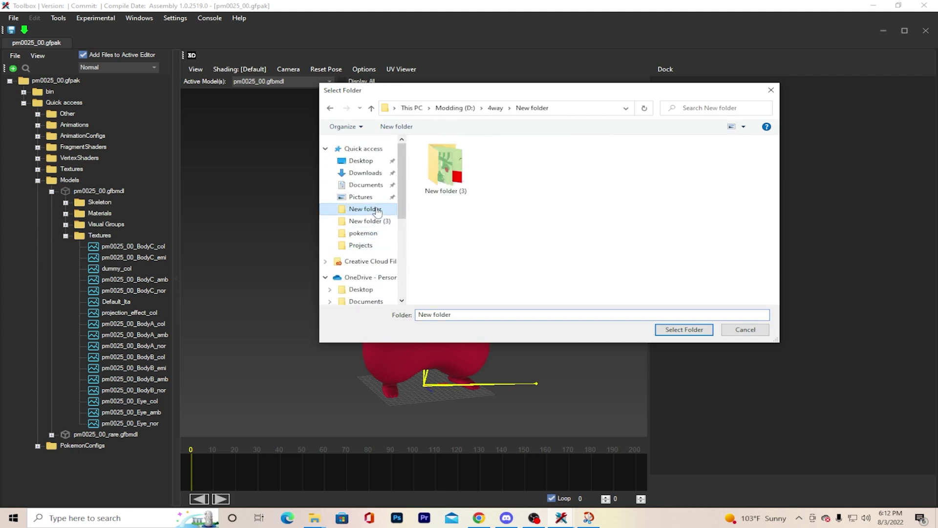
left_click(495, 107)
left_click(482, 156)
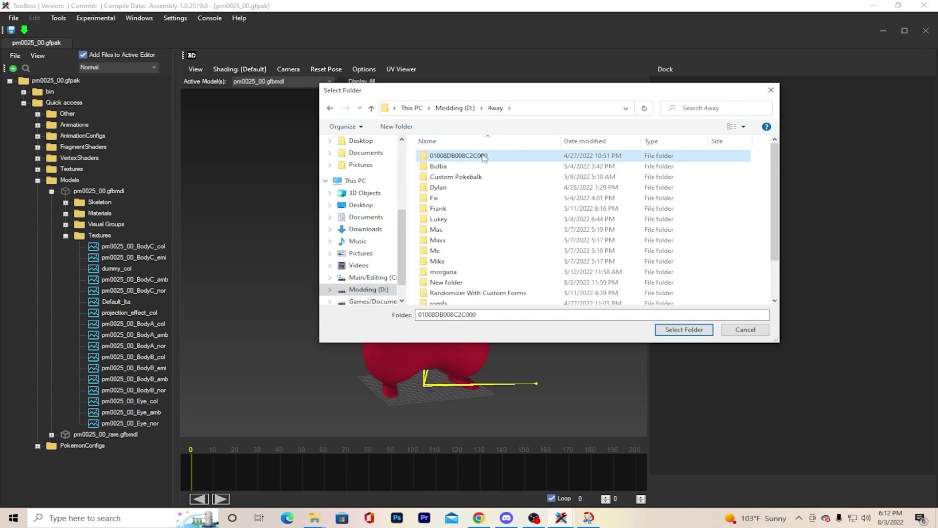
left_click(509, 159)
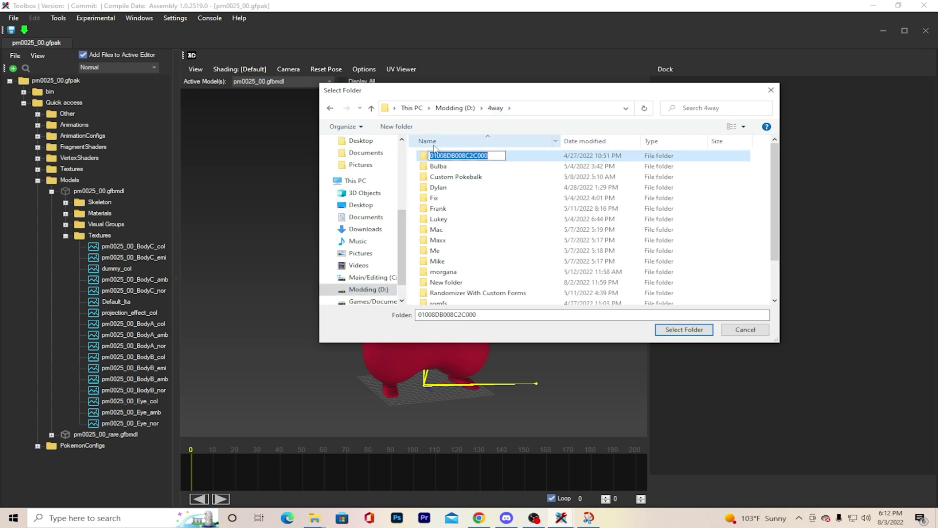
double_click(510, 159)
double_click(510, 159)
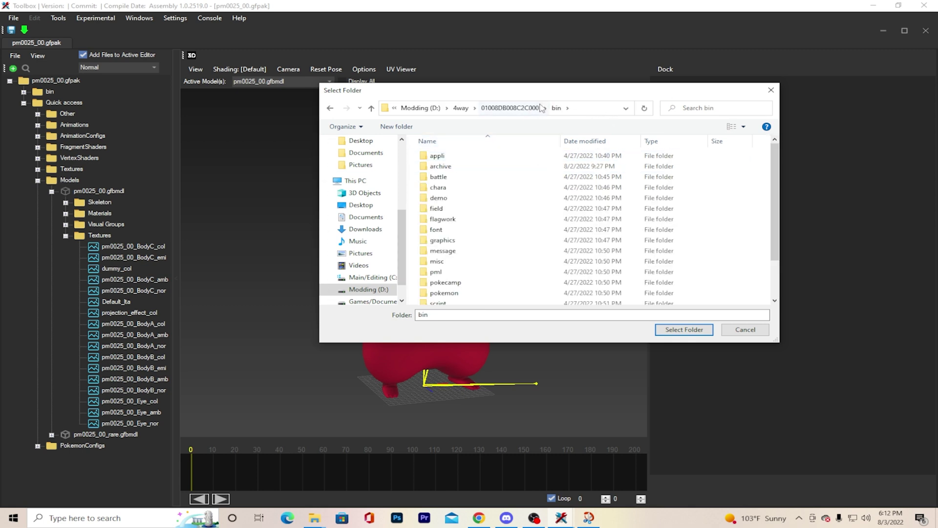
left_click(523, 108)
double_click(459, 157)
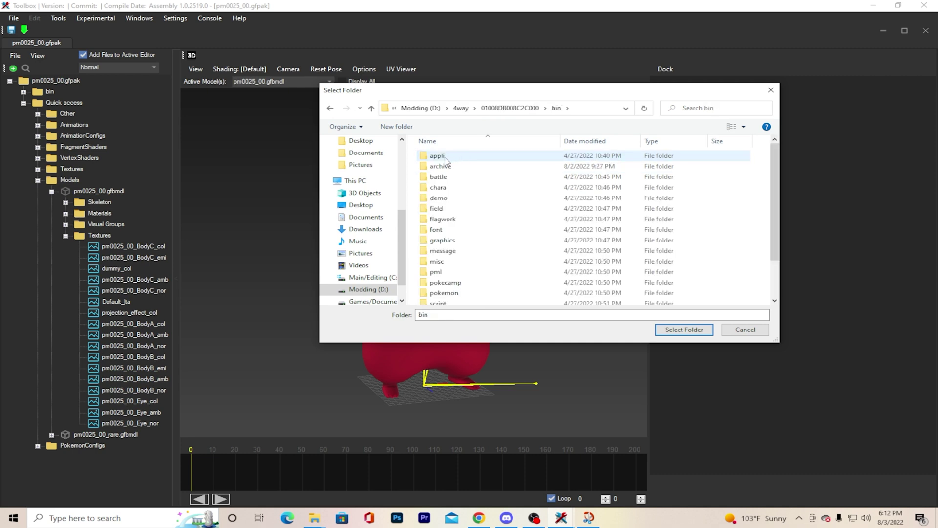
left_click(445, 158)
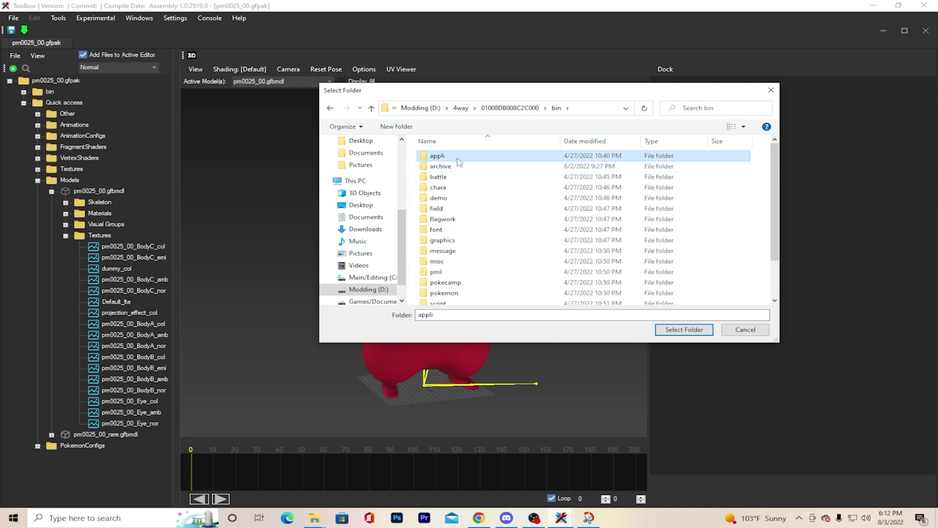
double_click(459, 157)
scroll(469, 234, "down", 10)
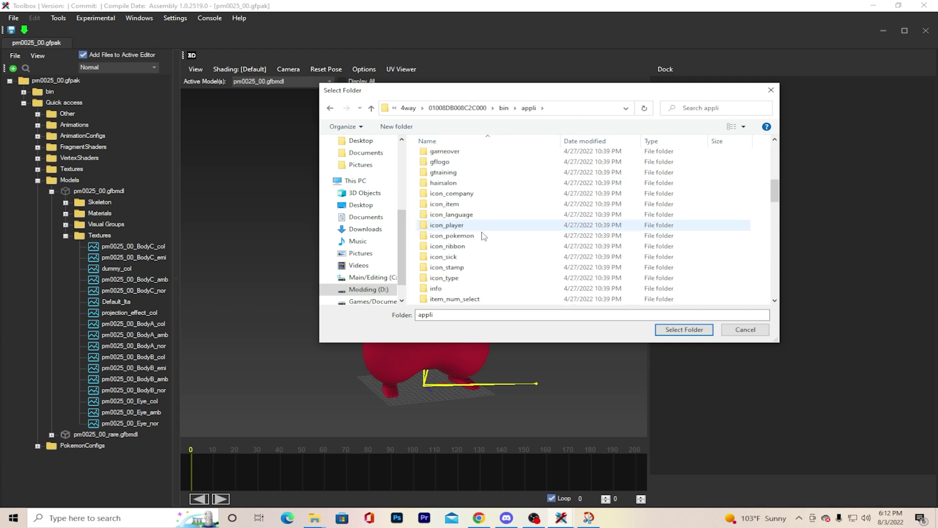
double_click(460, 235)
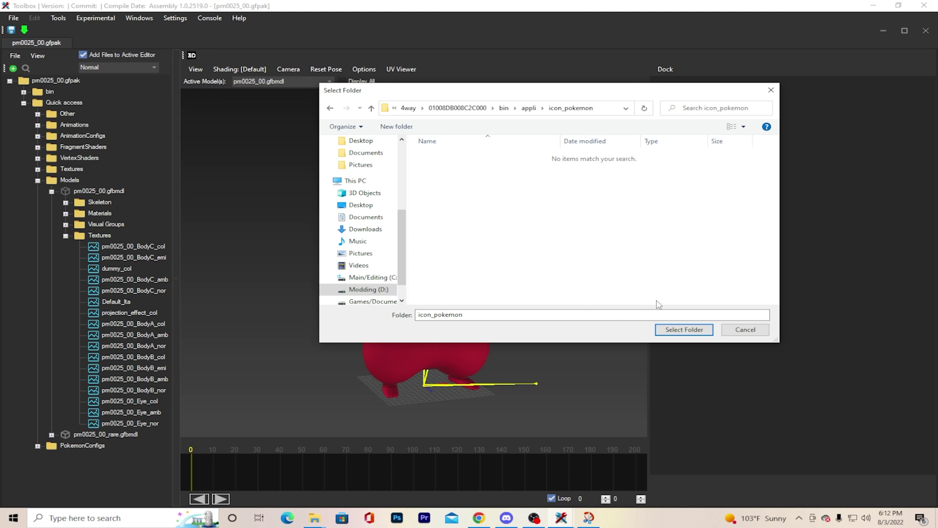
left_click(762, 332)
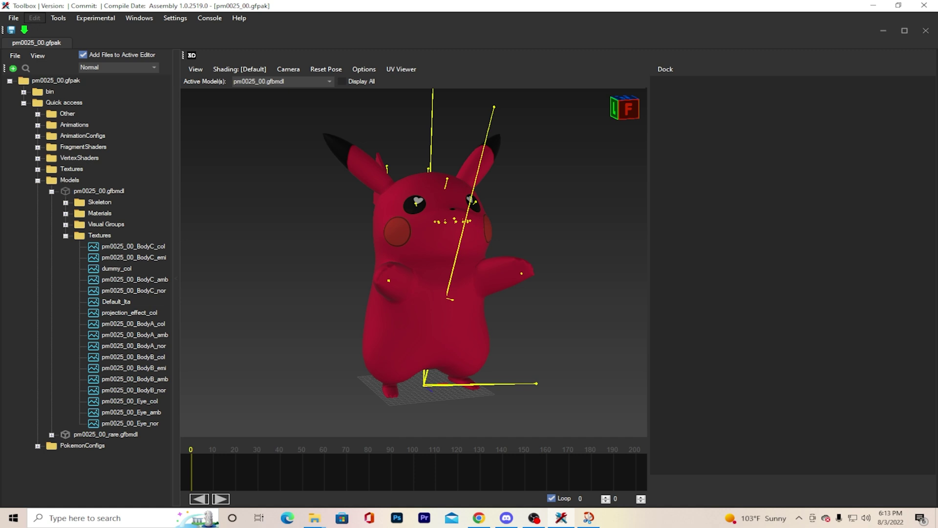
Switch to pkNX and display Pikachu - 025 in the Pokémon Editor.
left_click_drag(509, 377, 435, 398)
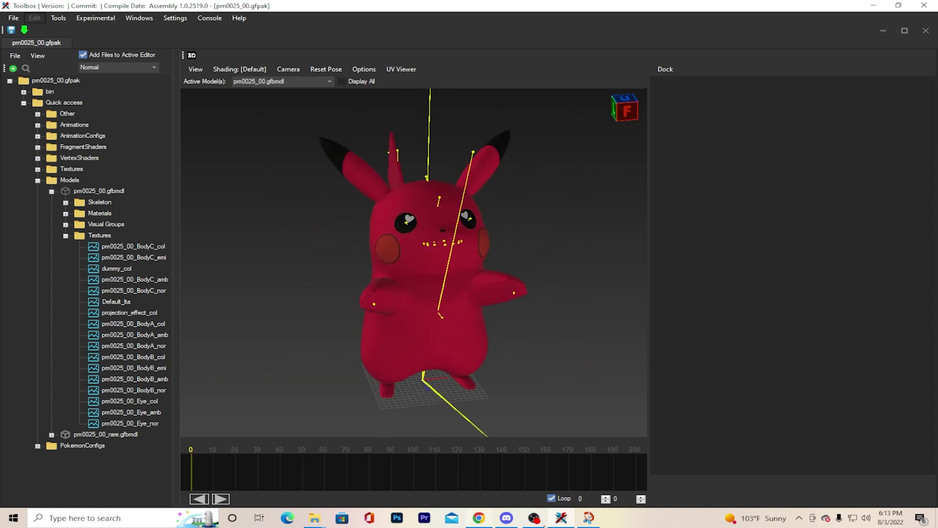
mouse_move(317, 518)
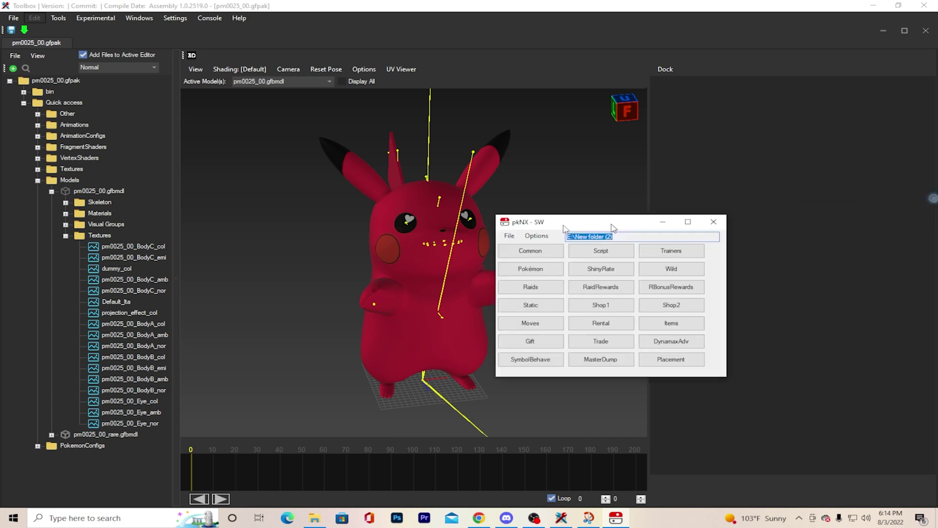
left_click_drag(610, 223, 347, 128)
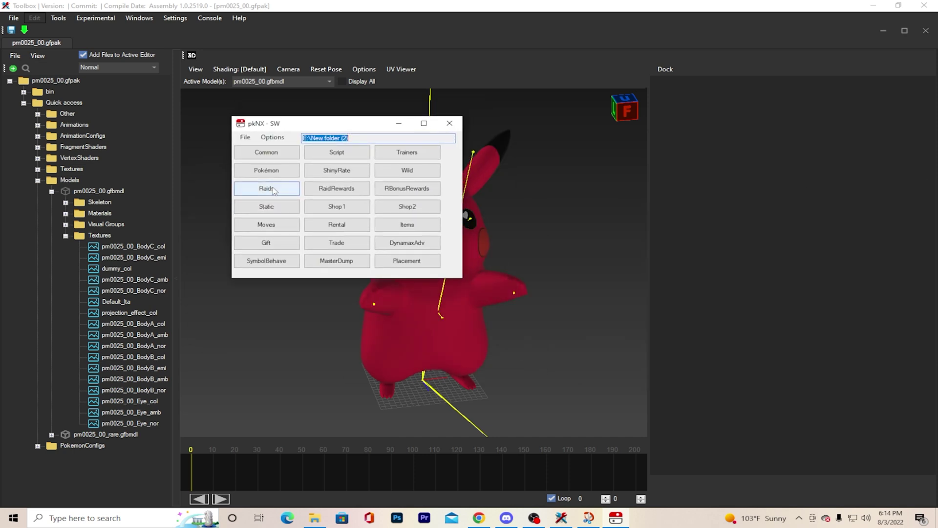
left_click(281, 170)
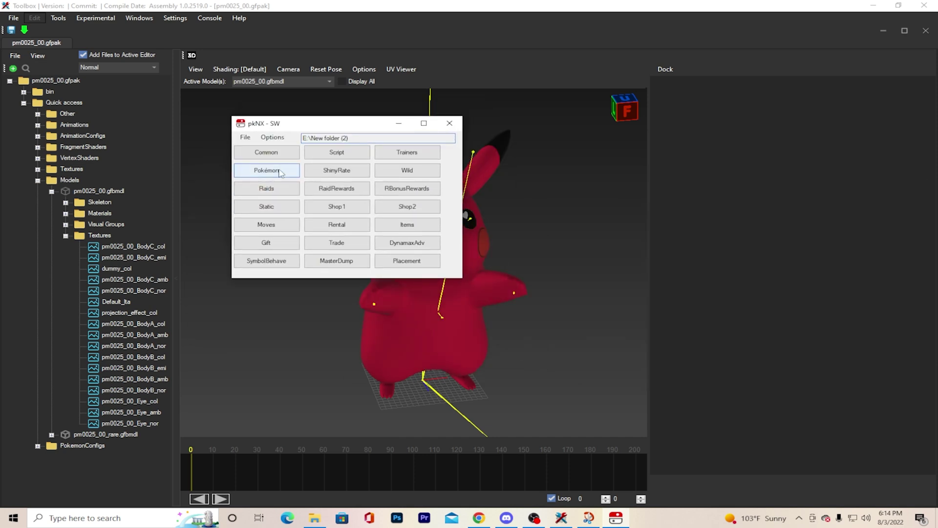
left_click(286, 170)
left_click(287, 171)
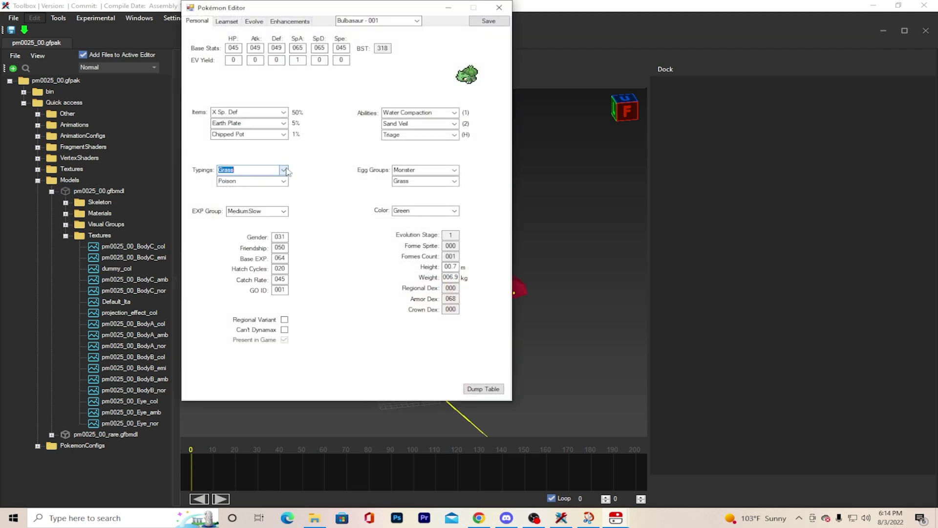
left_click(416, 20)
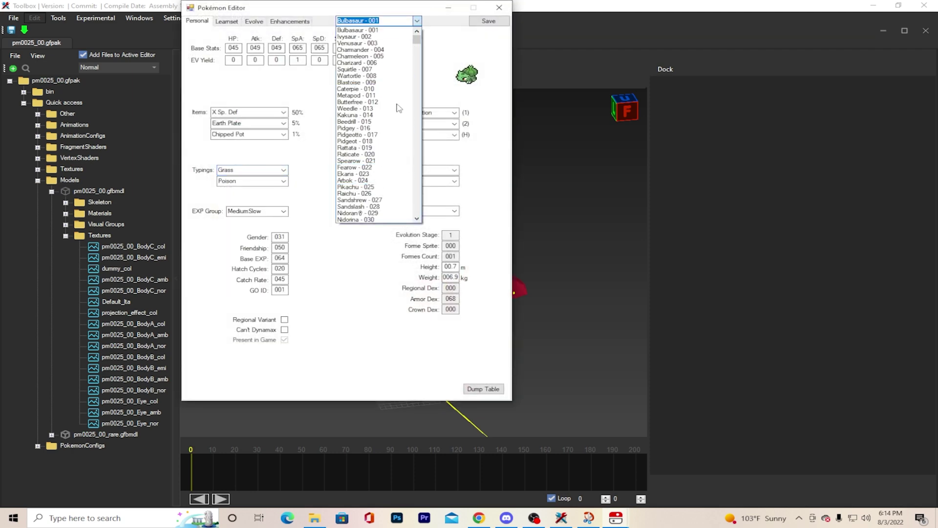
left_click(358, 188)
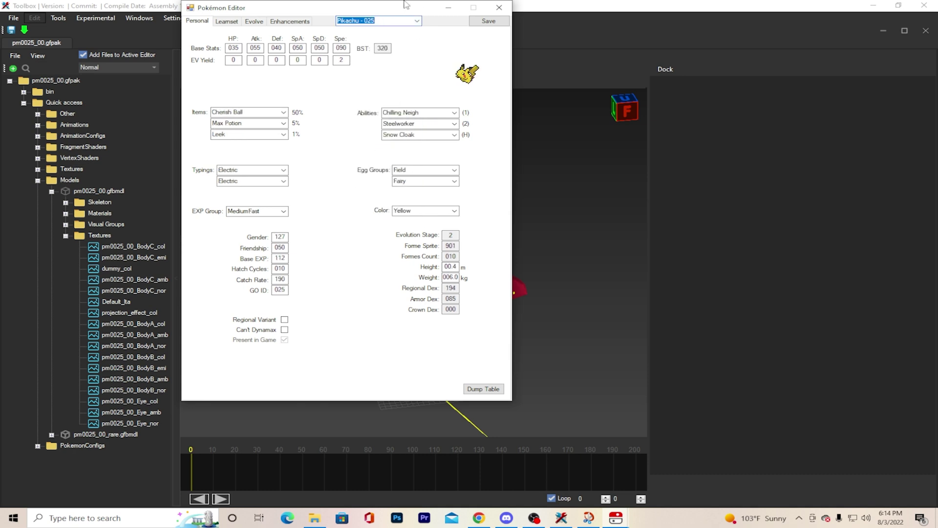
Set Pikachu's second typing to Fairy.
left_click(254, 181)
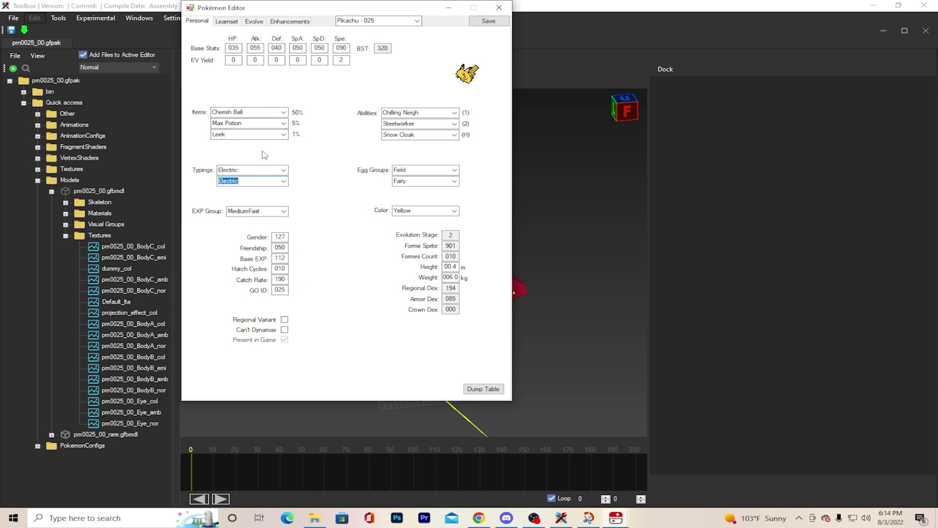
type("Fi")
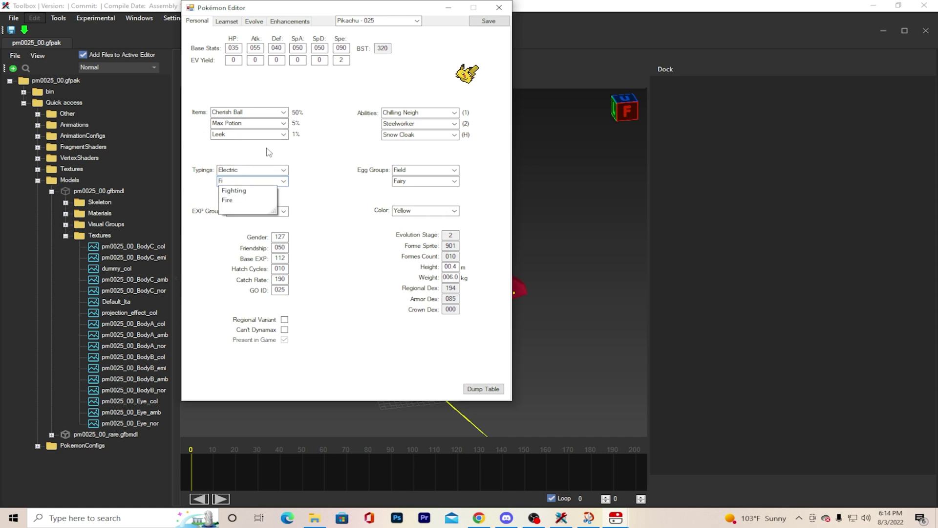
key("BackSpace")
type("a")
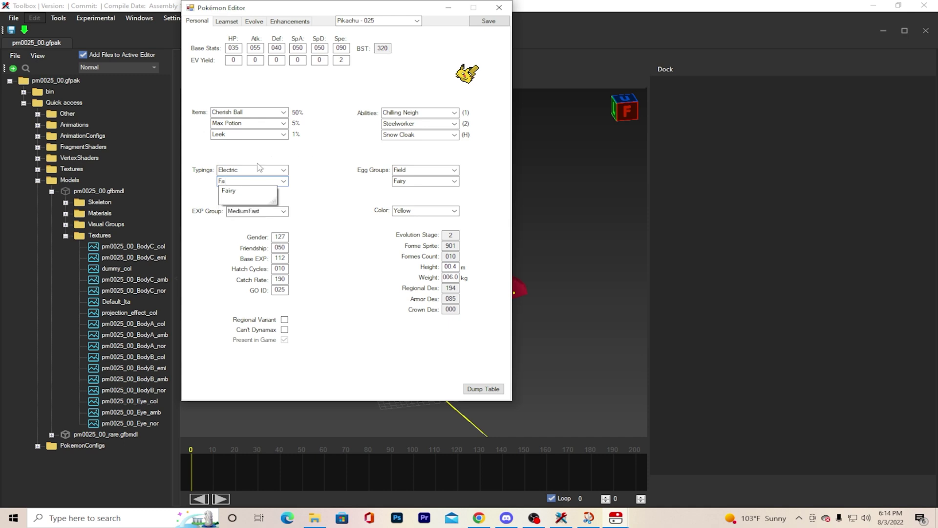
left_click(239, 195)
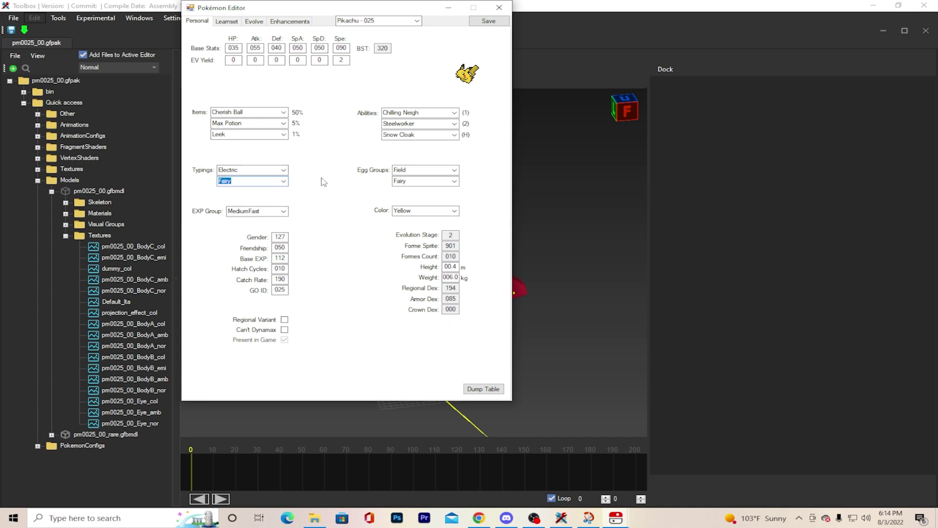
left_click(243, 183)
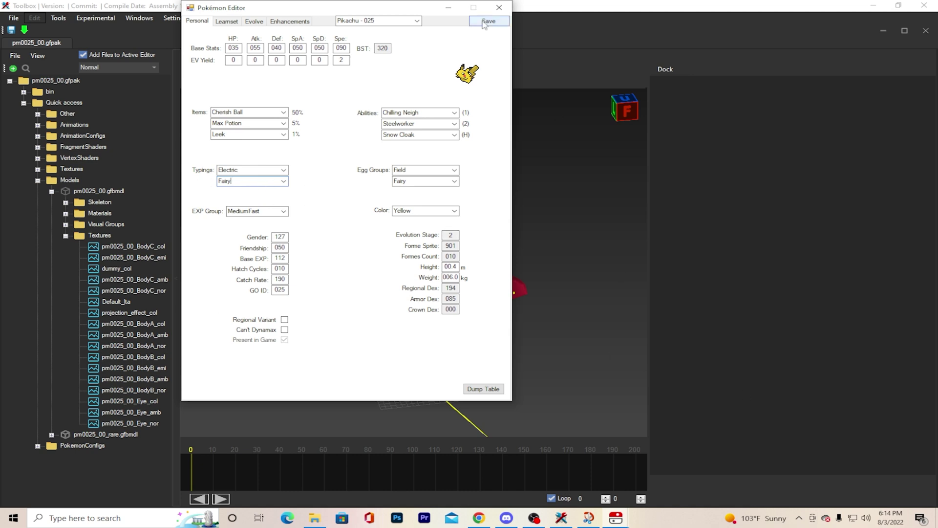
Review Pikachu's base stats, learnset and evolution settings.
double_click(236, 48)
double_click(298, 48)
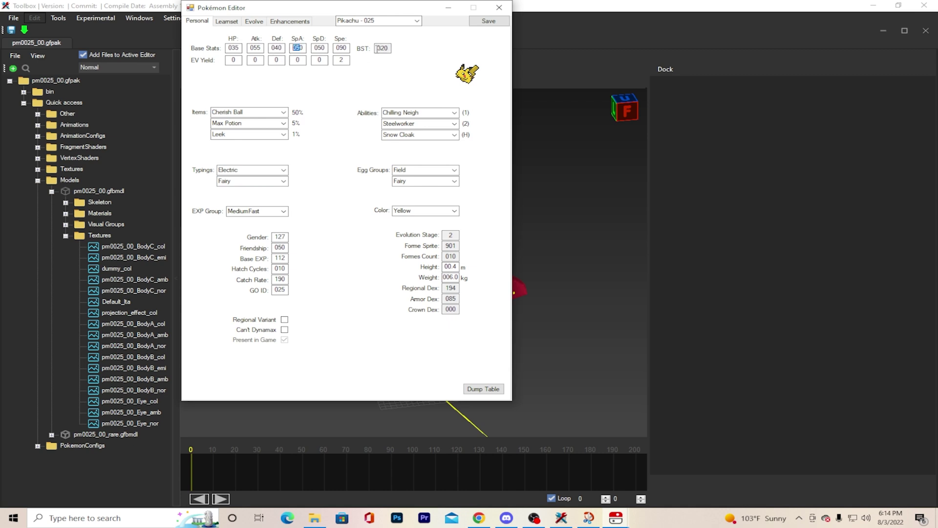
left_click(221, 20)
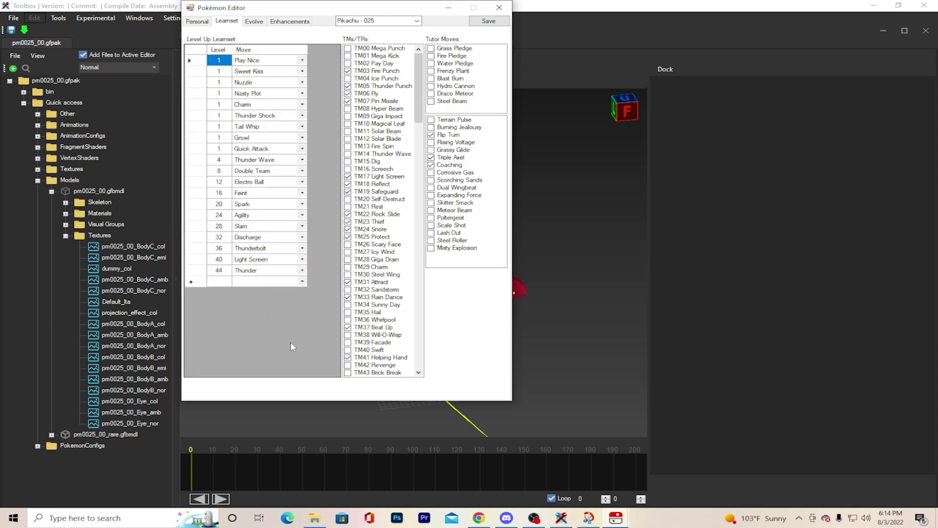
left_click(254, 21)
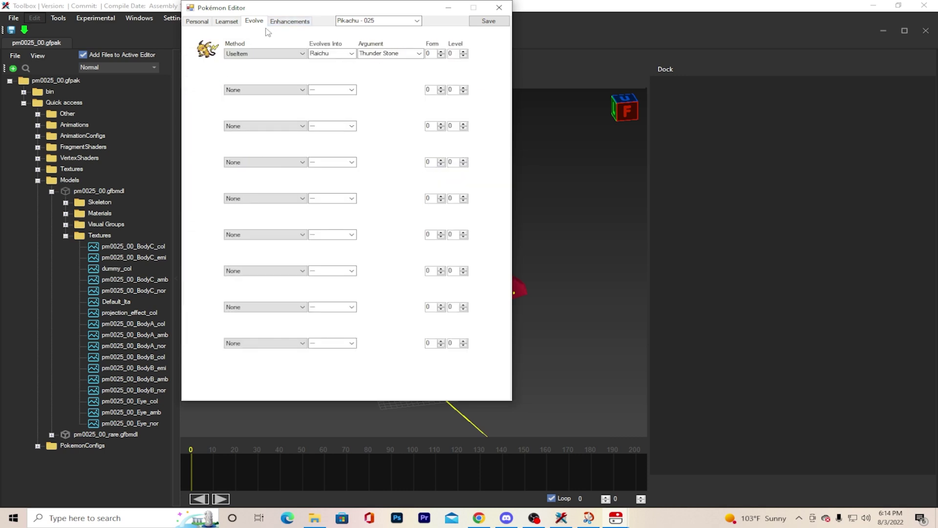
Review the Enhancements options, save the Pokémon Editor changes and close pkNX.
left_click(313, 21)
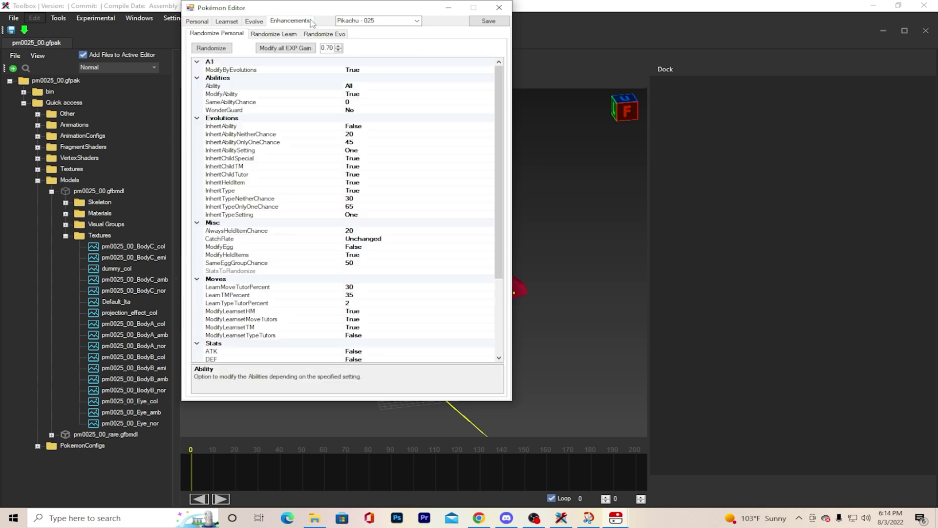
left_click(204, 22)
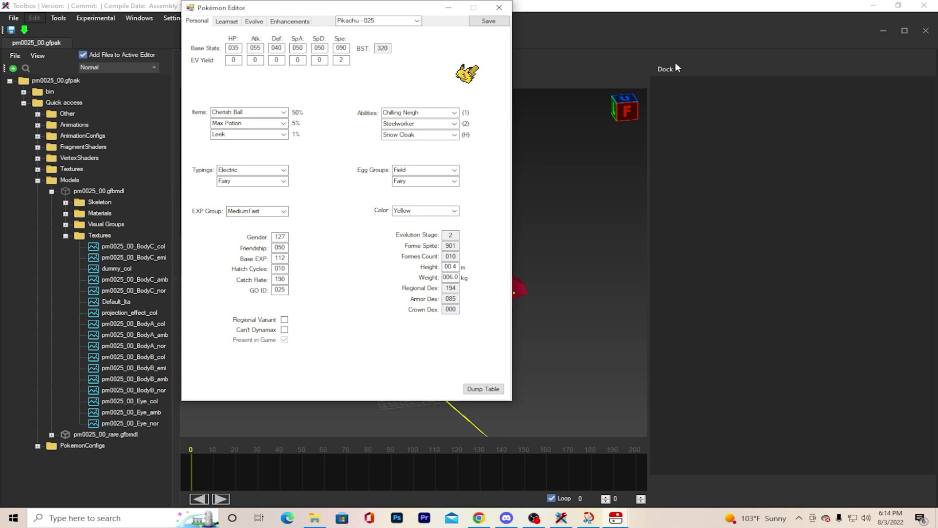
left_click(489, 21)
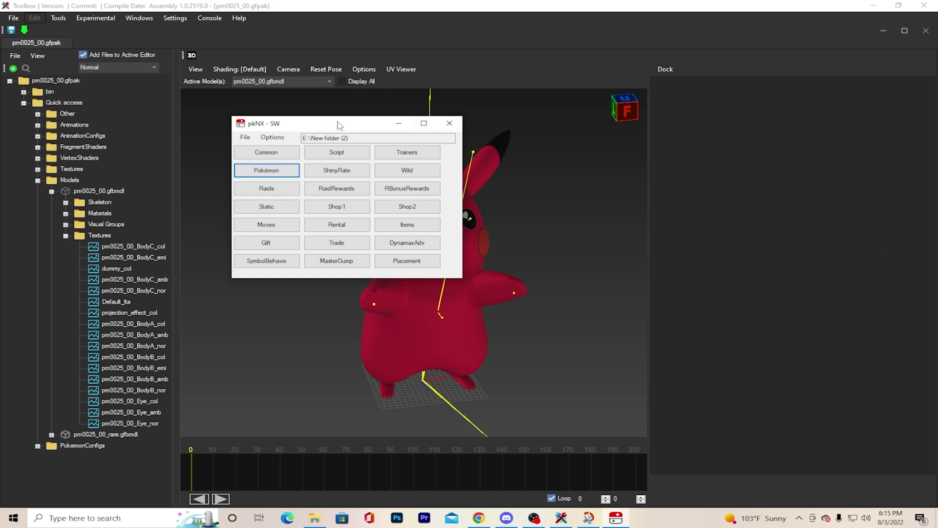
left_click_drag(354, 126, 422, 120)
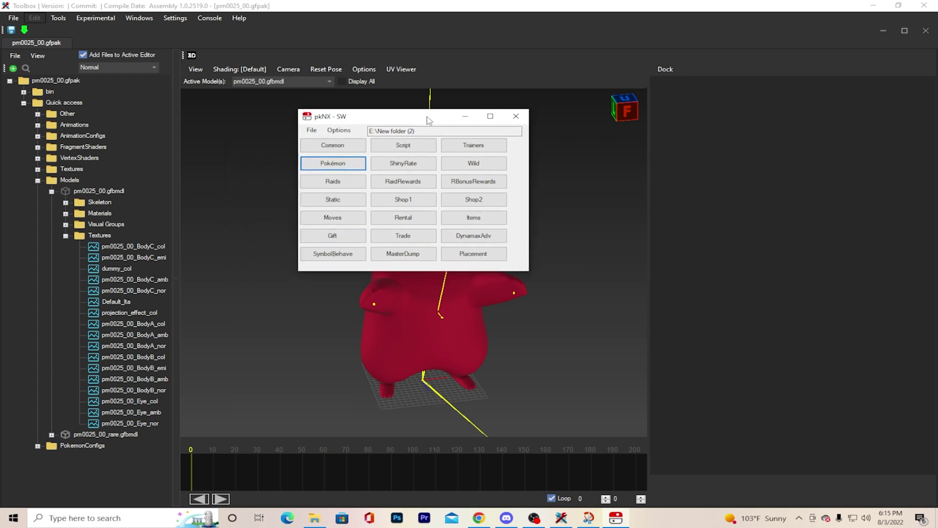
left_click(525, 120)
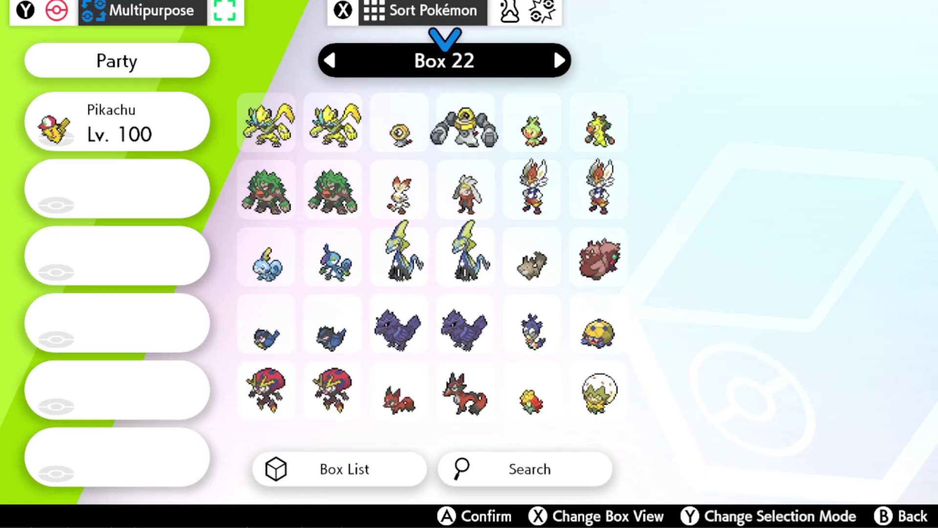
Switch to the game's Pokémon storage and go back from Box 22 to Box 1.
key("Left")
key("Left")
key("Left")
key("Left")
key("Left")
key("Left")
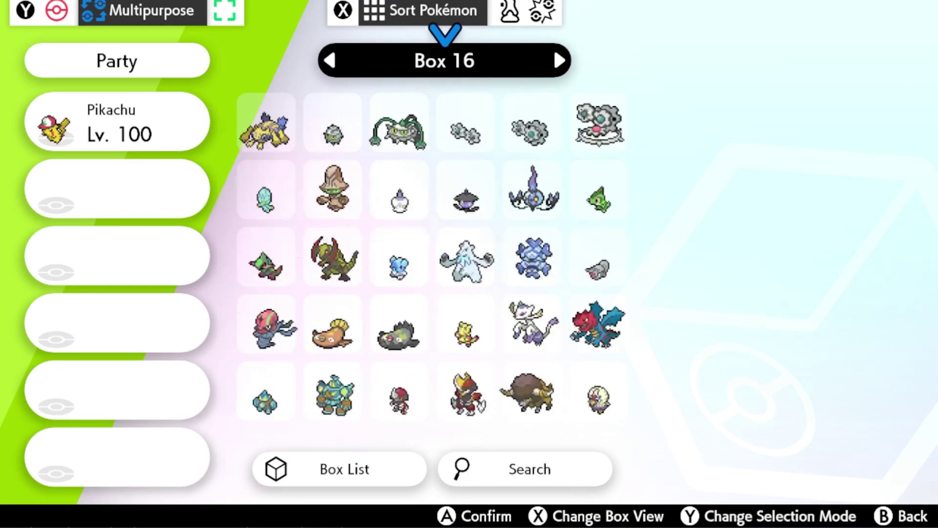
key("Left")
key("Left")
key("Left")
key("Left")
key("Left")
key("Left")
key("Left")
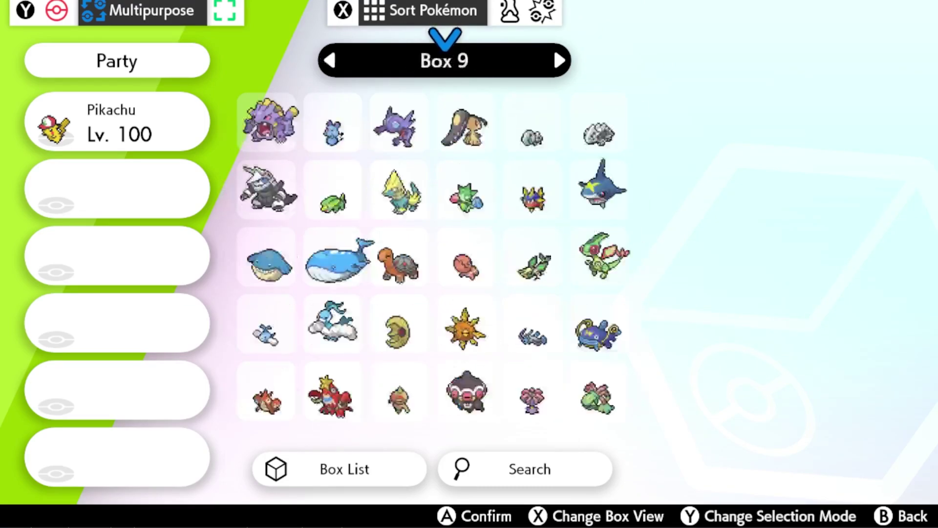
key("Left")
key("Left")
key("Left")
key("Left")
key("Left")
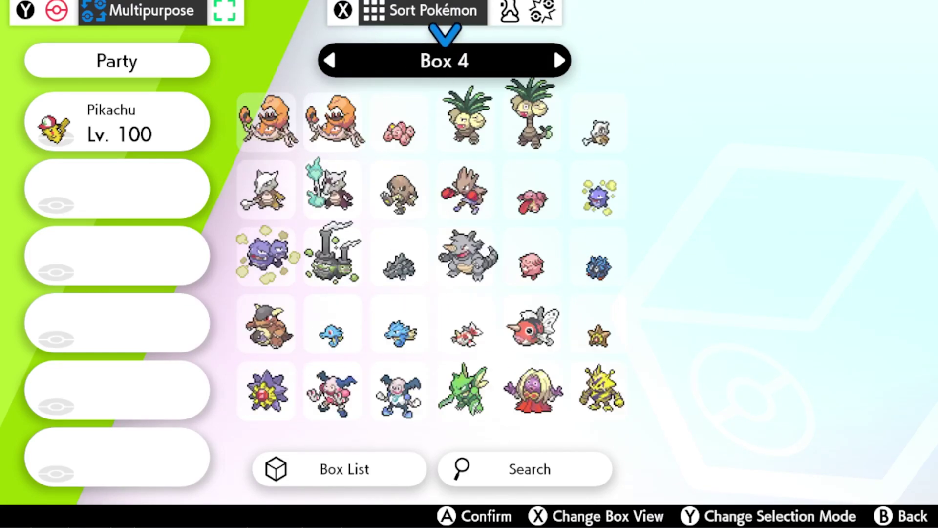
key("Left")
key("Left")
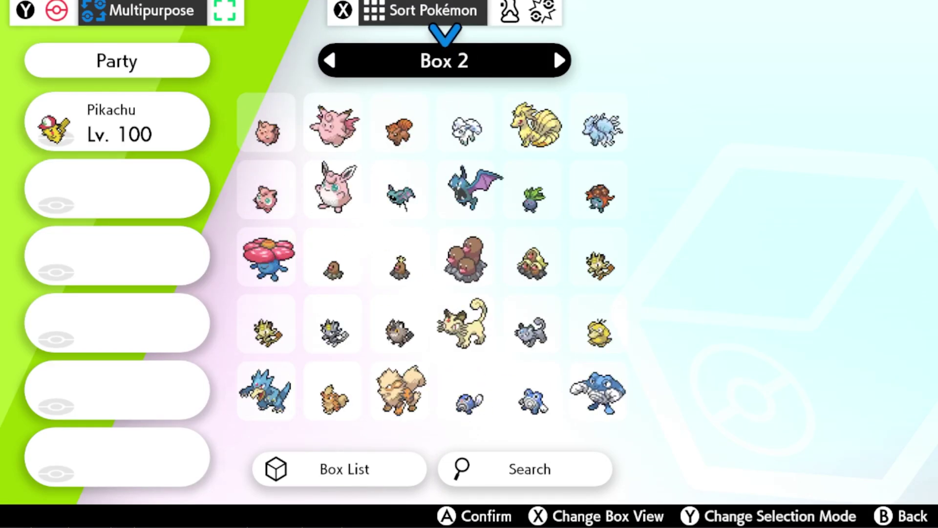
key("Left")
Check the typing of the Lv. 80 and Lv. 100 Pikachu stored in Box 1.
key("Down")
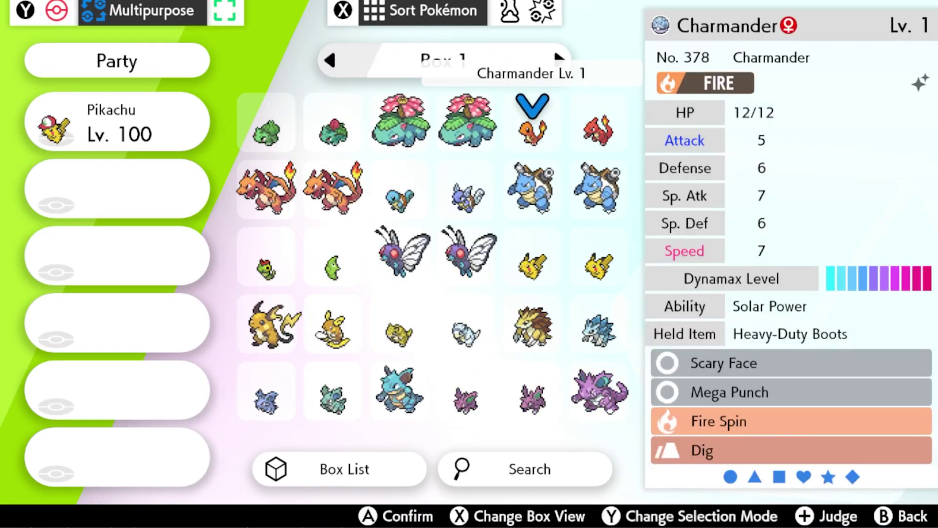
key("Down")
key("Down")
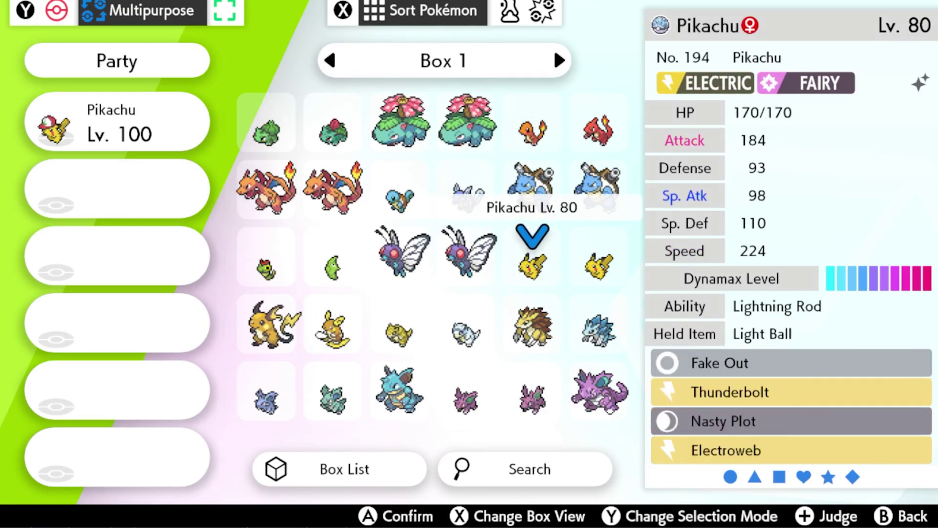
key("Right")
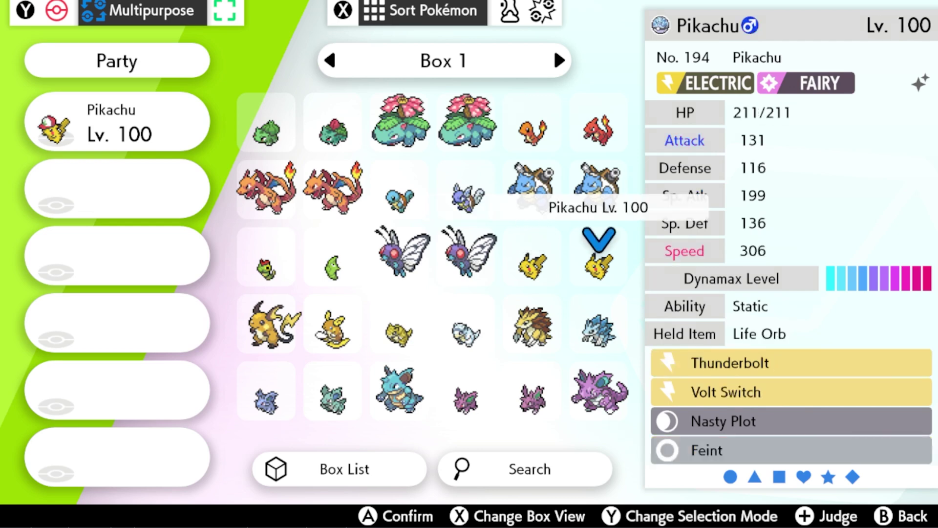
key("Left")
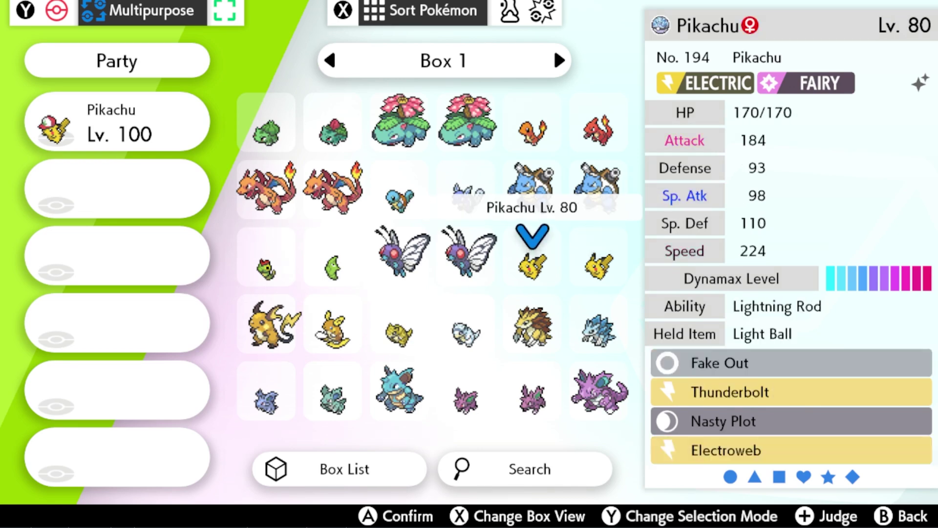
key("Right")
key("Right")
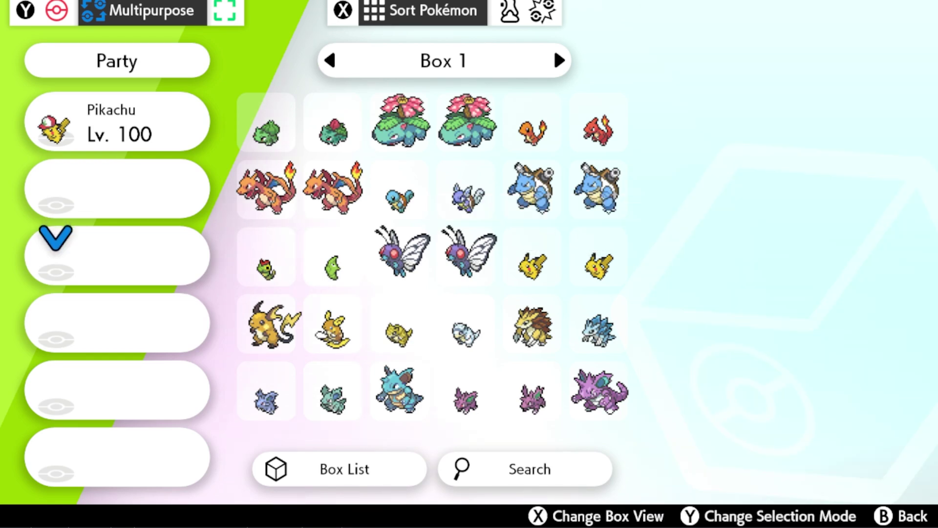
key("Left")
key("Left")
key("Right")
key("Left")
key("Right")
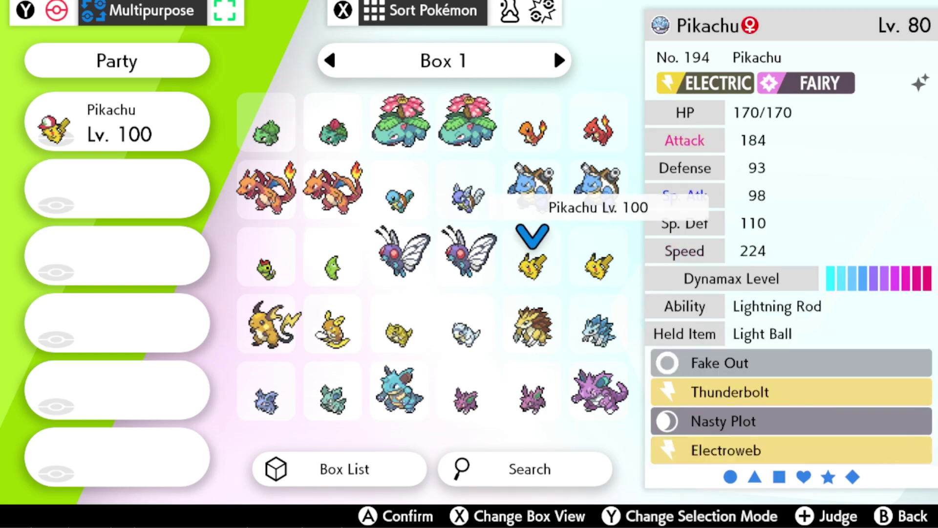
Change the selection mode to Select and open the summary of the Lv. 80 Pikachu in Box 1.
key("Left")
key("Return")
key("Return")
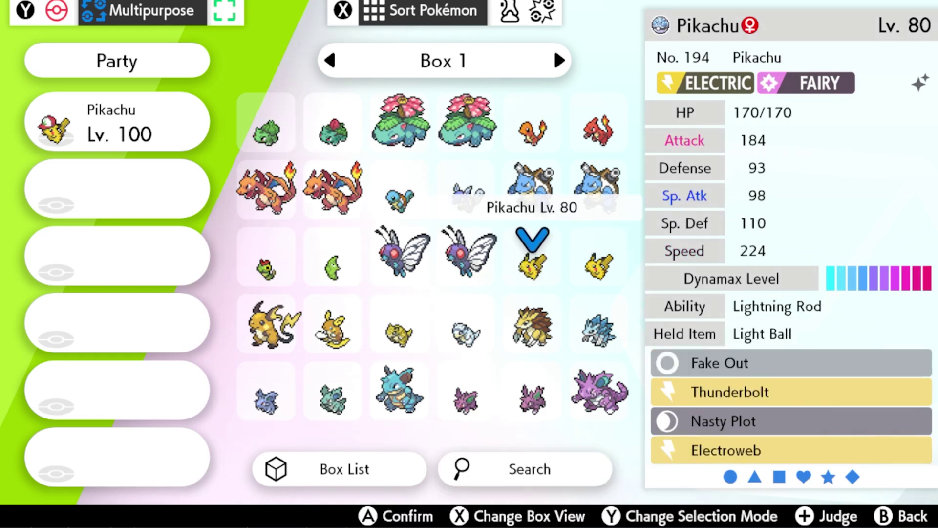
key("Return")
key("Return")
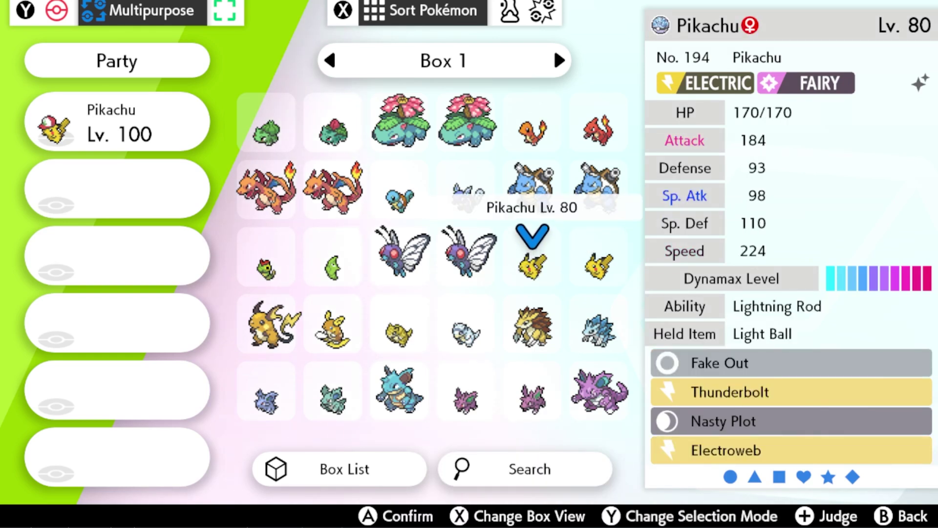
key("y")
key("y")
key("Return")
key("Return")
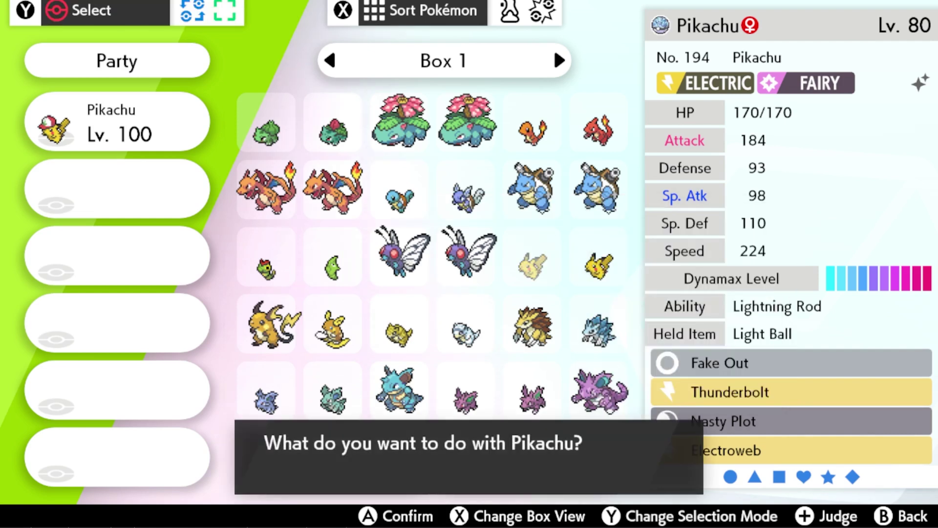
key("Return")
key("Return")
key("Down")
key("Return")
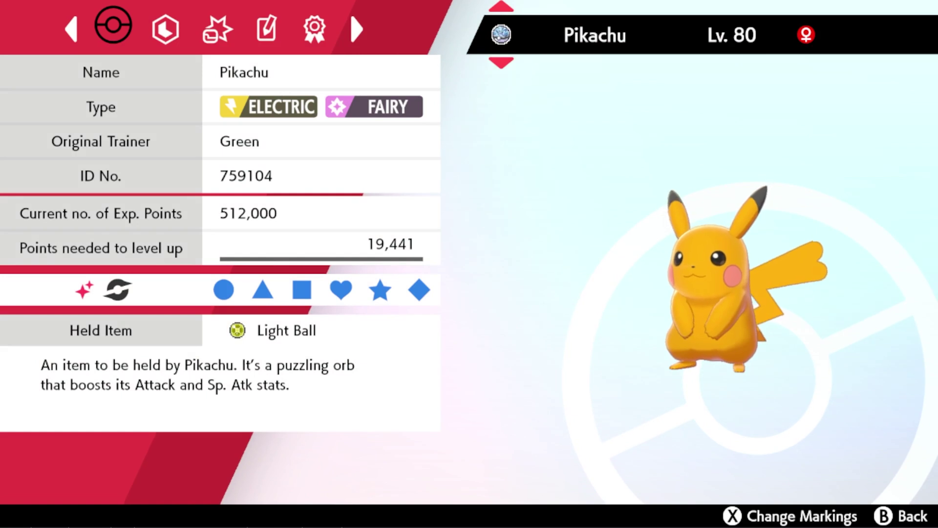
Examine the Lv. 80 Pikachu's stats and compare its summary and model with those of the Lv. 100 Pikachu.
key("Right")
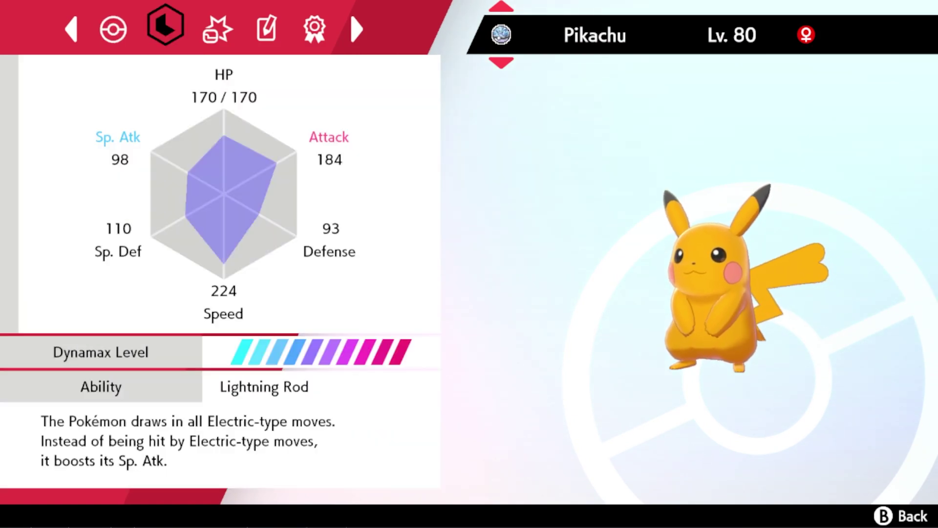
key("Left")
key("Down")
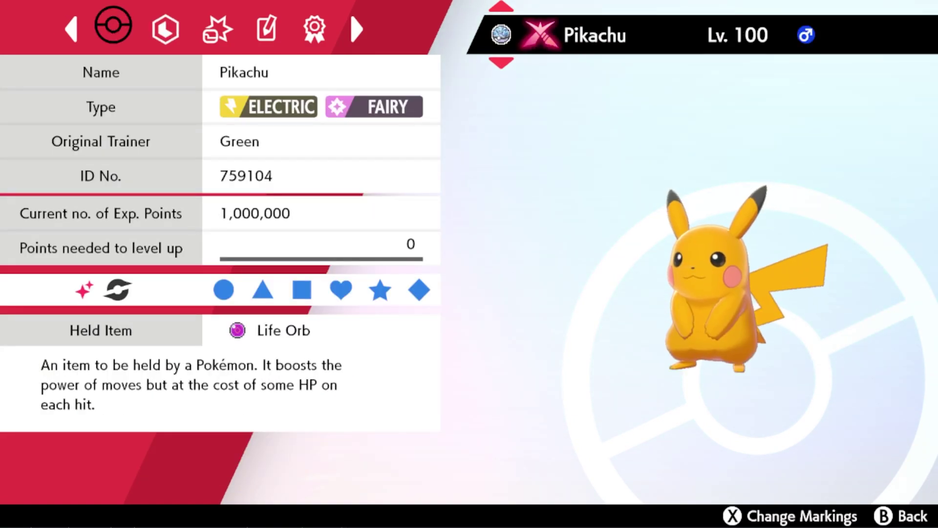
key("Up")
key("Down")
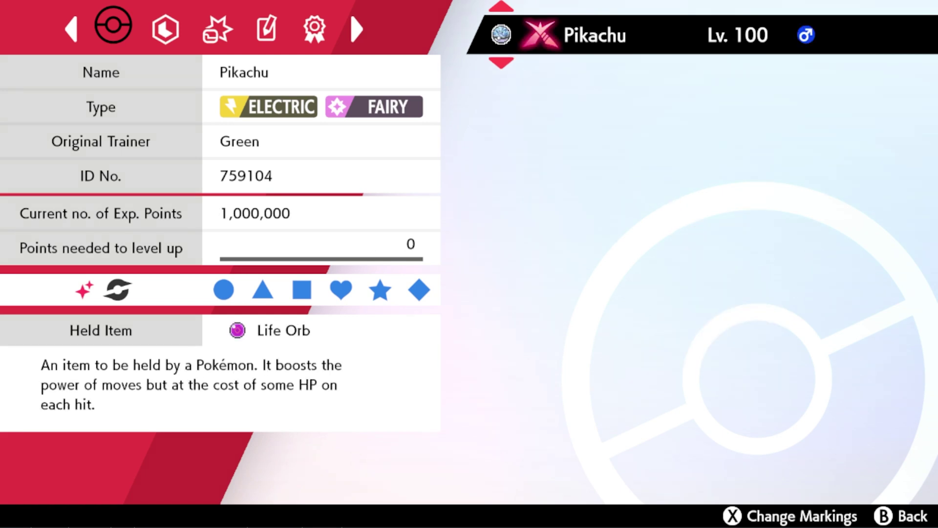
key("Up")
key("Down")
key("Up")
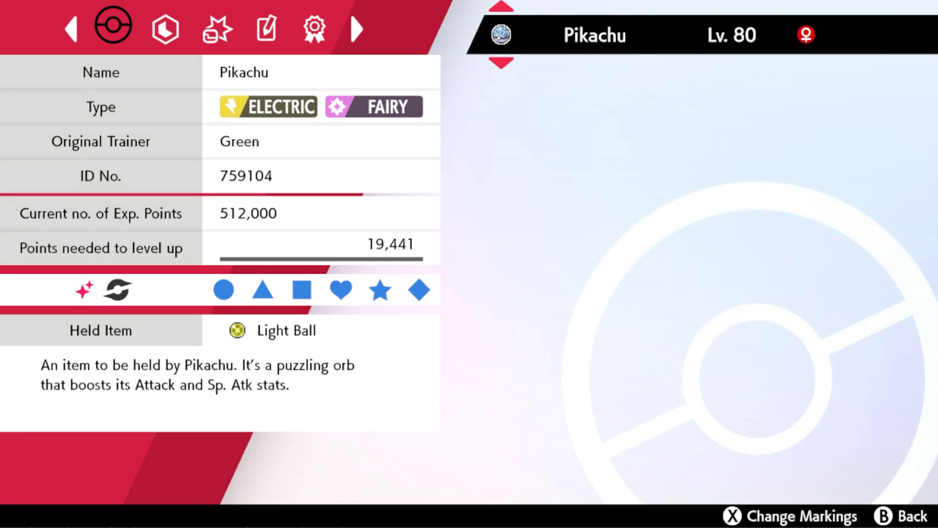
key("Down")
key("Up")
key("Down")
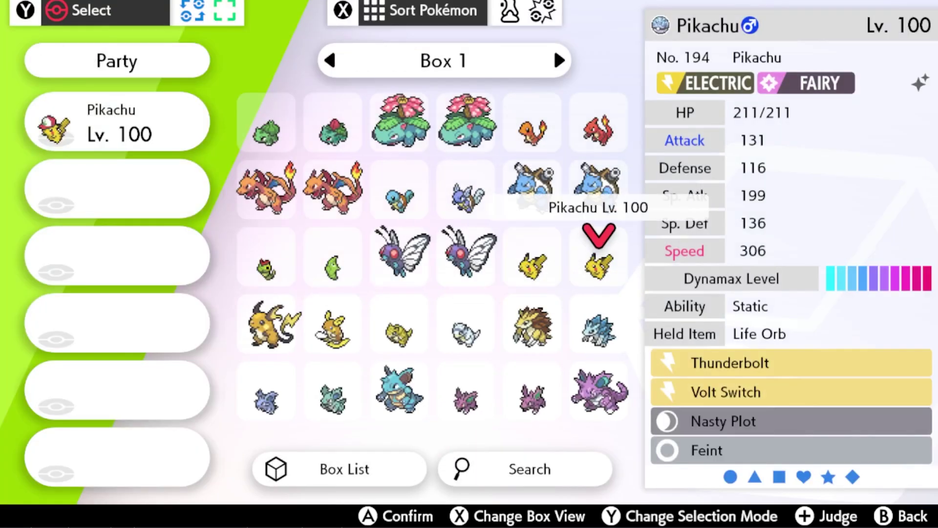
Go to Box 32 to check the Lv. 60 Pikachu.
key("l")
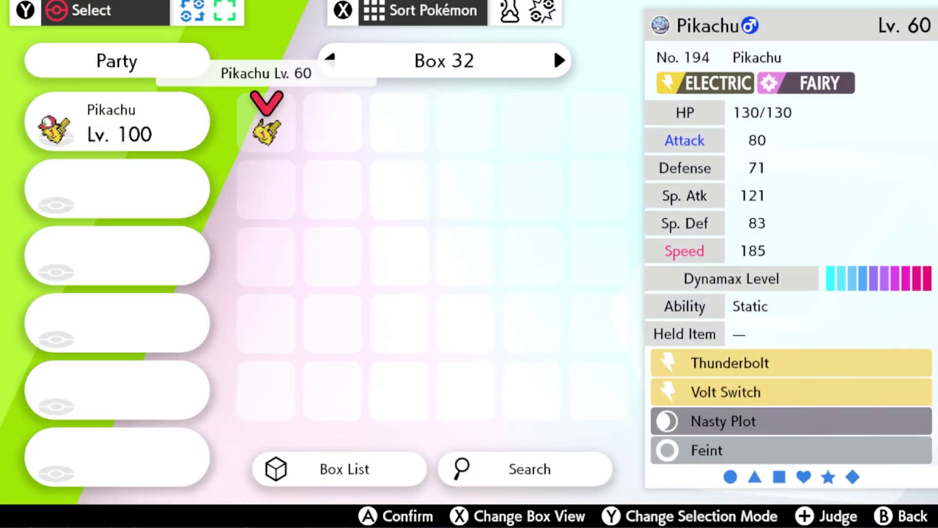